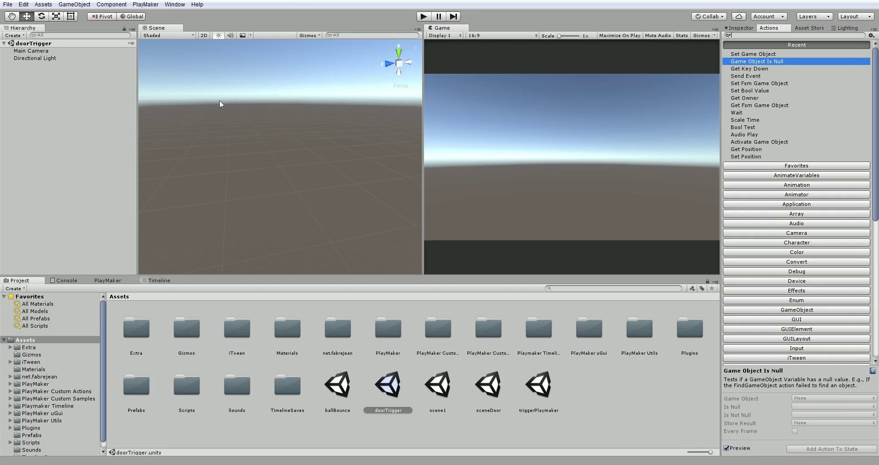
- Add a UI button to the doorTrigger scene
right_click(11, 98)
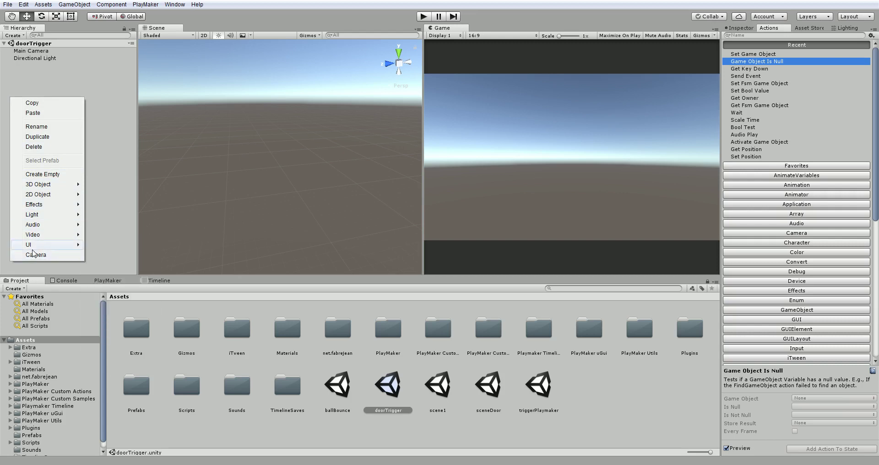
mouse_move(34, 246)
left_click(105, 275)
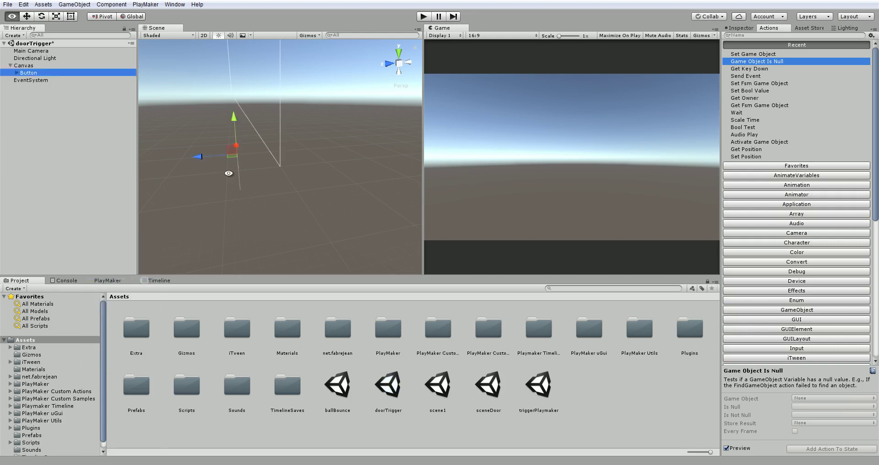
left_click_drag(232, 170, 147, 164, "alt")
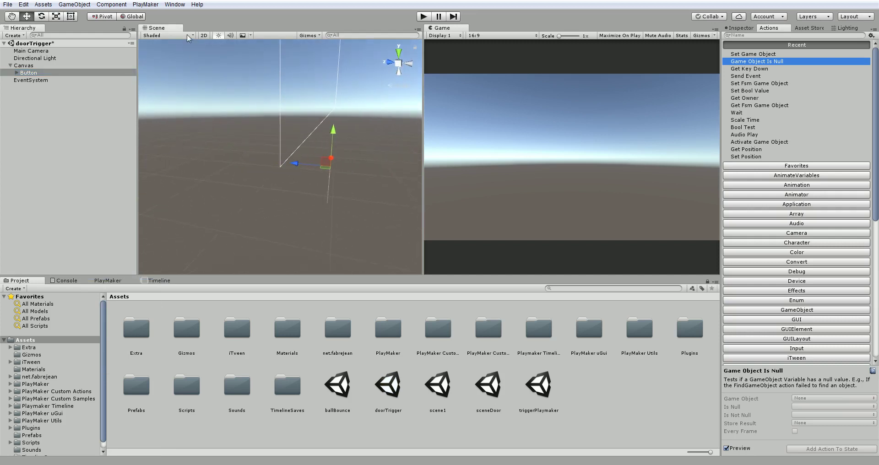
- Set the widened Scene view to 2D with scene lighting and skybox turned off
left_click(204, 35)
scroll(319, 178, "down", 5)
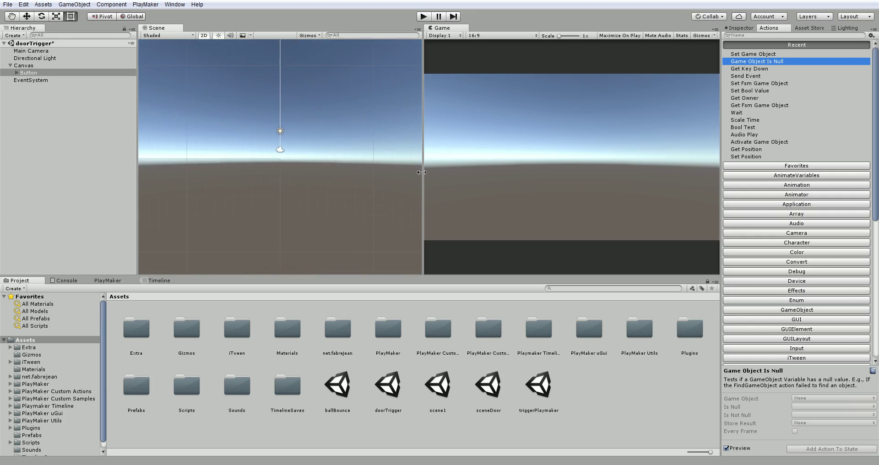
left_click_drag(423, 174, 543, 174)
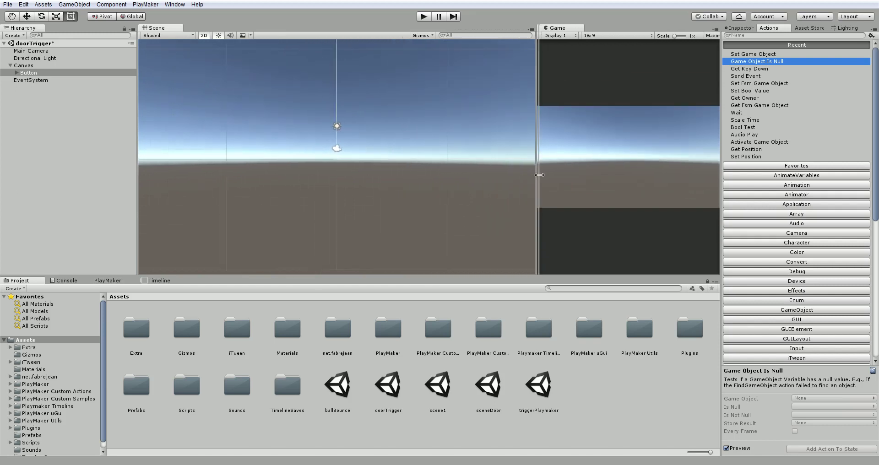
left_click(219, 36)
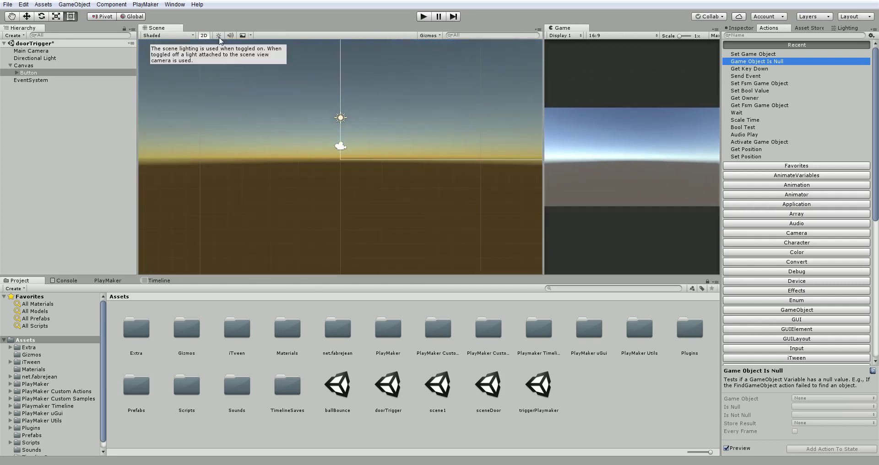
left_click(251, 36)
left_click(255, 43)
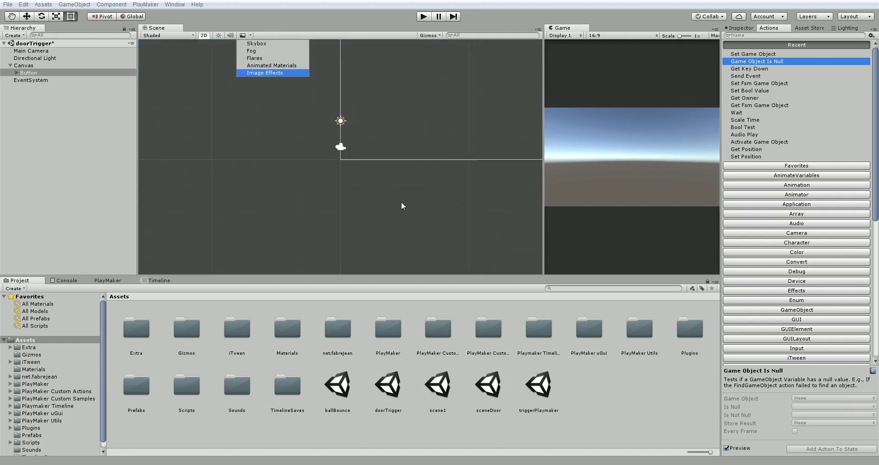
scroll(400, 204, "up", 3)
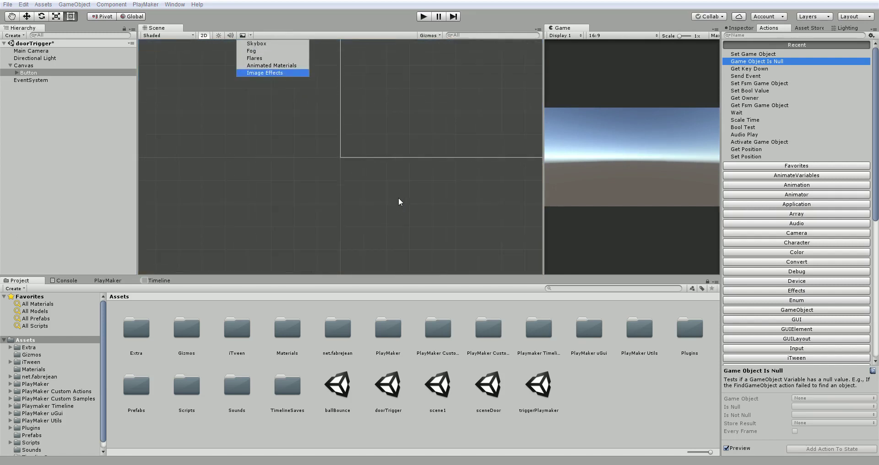
scroll(409, 190, "down", 5)
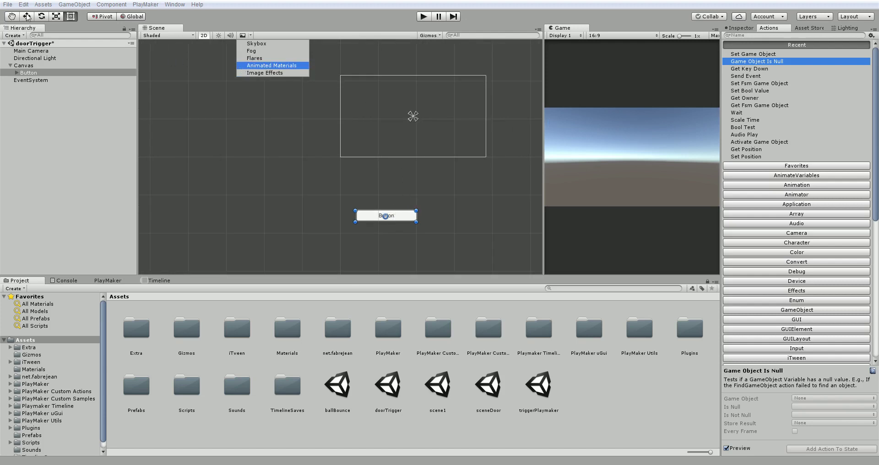
left_click(26, 17)
left_click(367, 219)
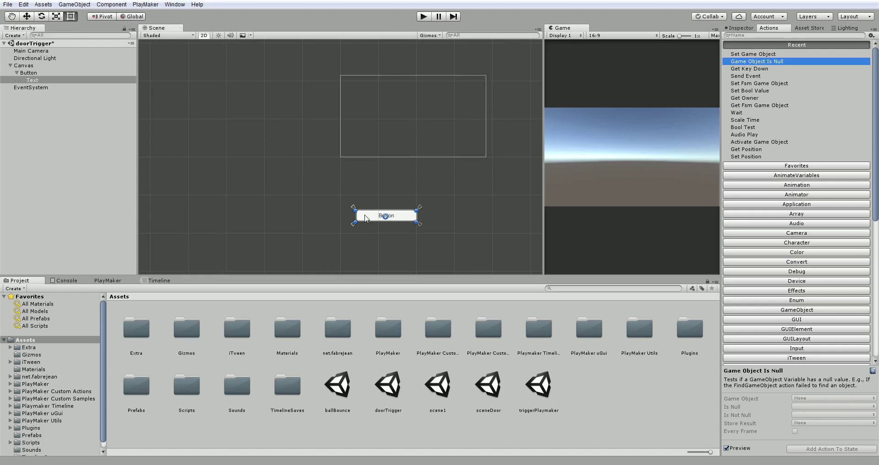
left_click(27, 16)
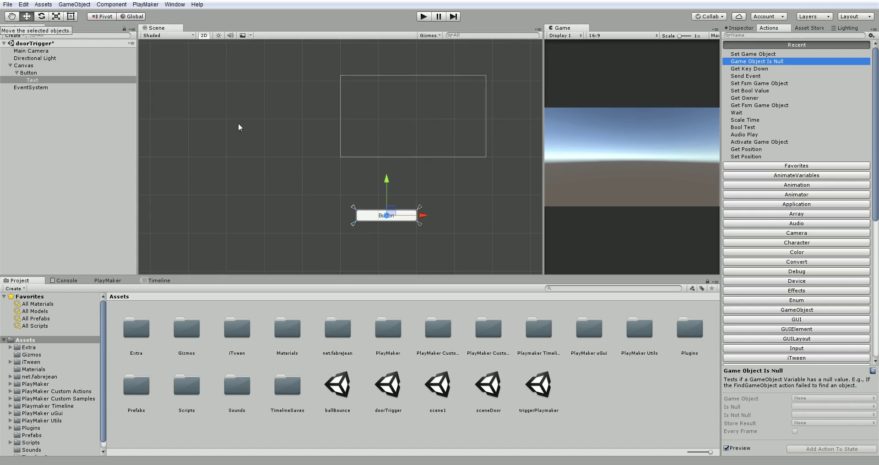
left_click_drag(386, 177, 383, 142)
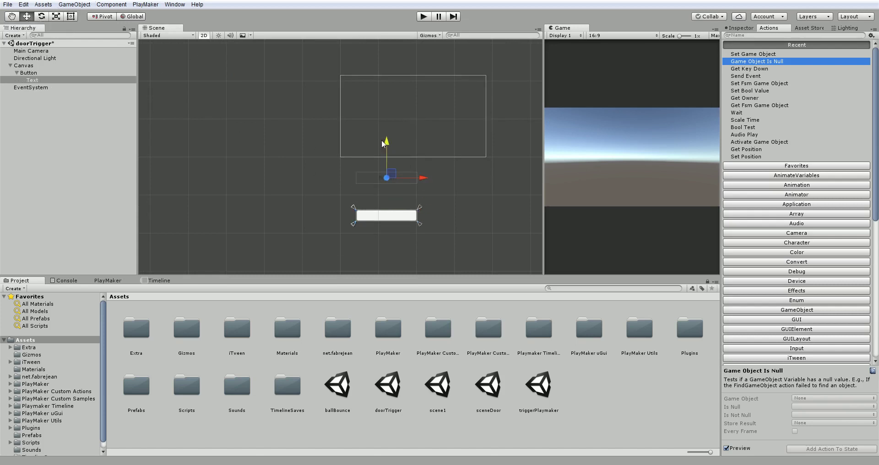
key("ctrl+z")
- Move the button up inside the canvas frame, near its lower-left corner
left_click(28, 73)
left_click_drag(388, 180, 380, 113)
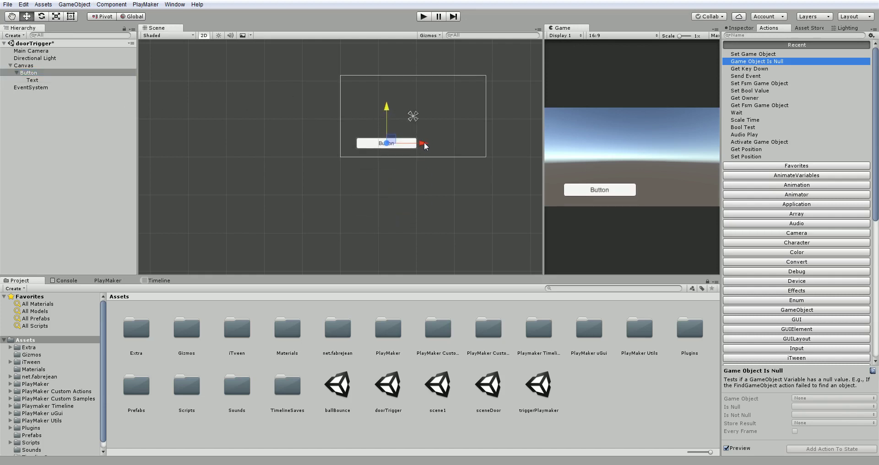
left_click_drag(424, 145, 415, 146)
left_click_drag(379, 109, 378, 112)
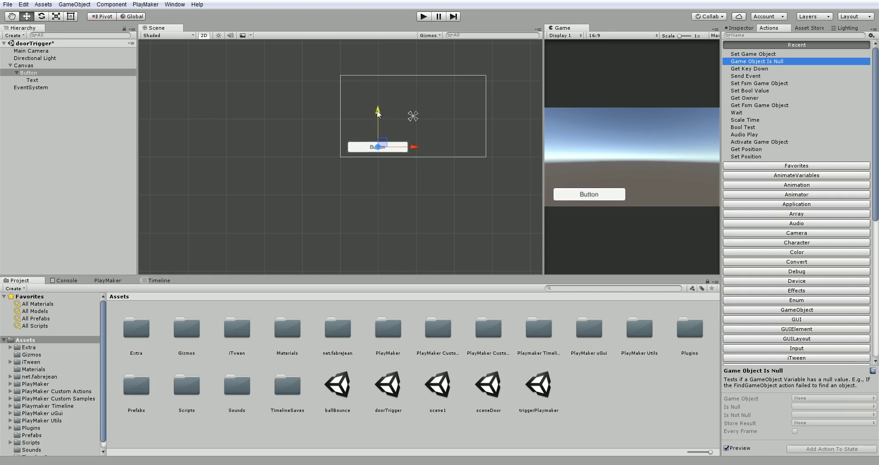
- Change the button's label text to "Open Door"
left_click(747, 28)
left_click_drag(544, 140, 467, 139)
left_click(44, 80)
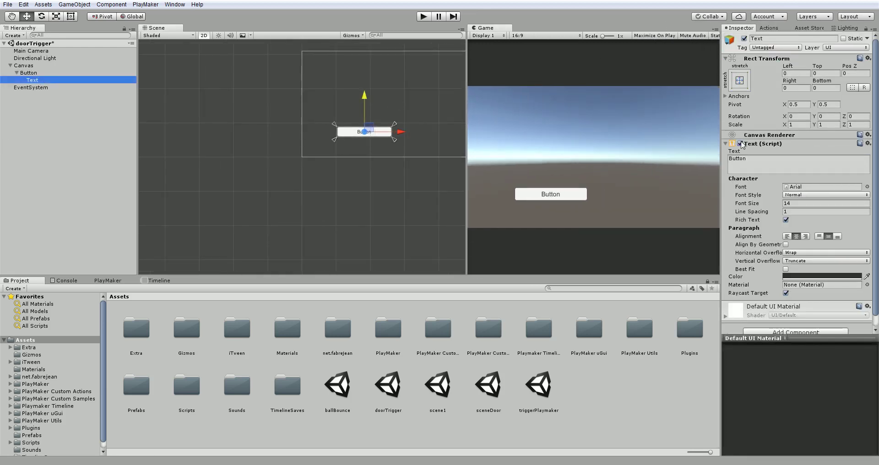
left_click(750, 161)
type("Open Door")
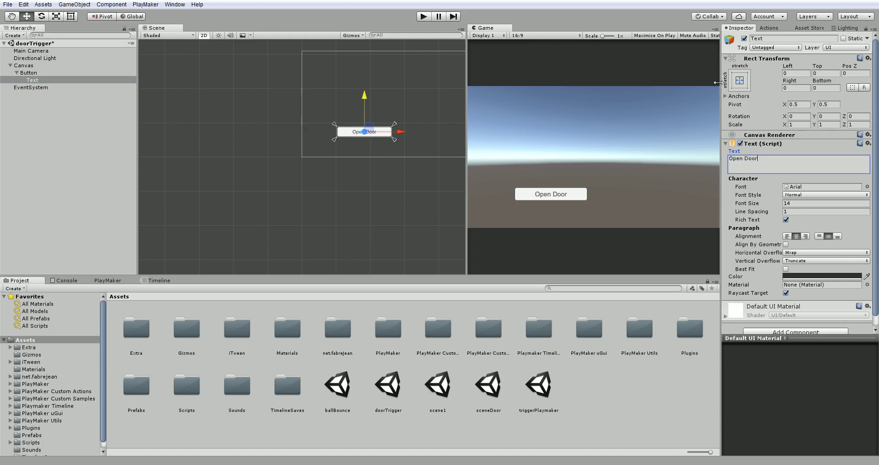
- Resize the editor panels so the Inspector is narrower and the Game view wider
left_click_drag(718, 82, 736, 82)
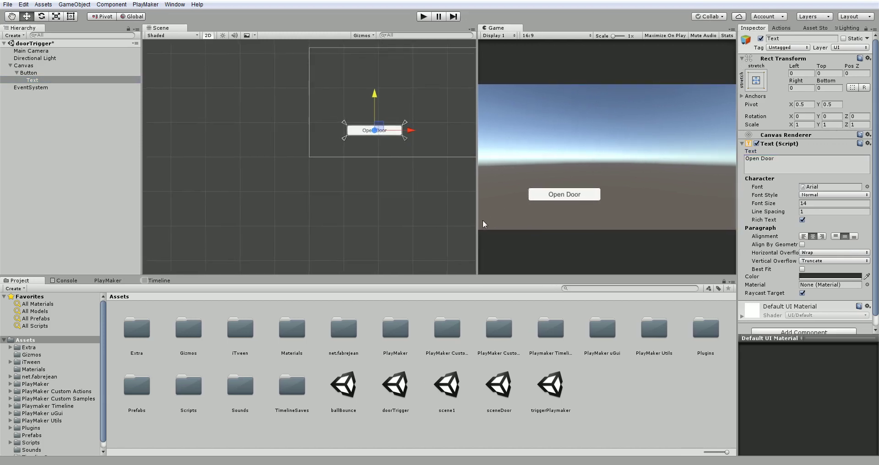
left_click_drag(478, 222, 458, 220)
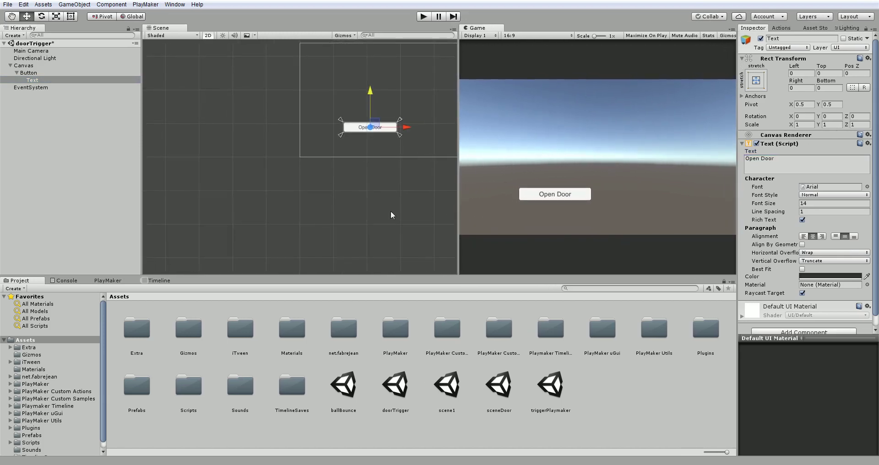
scroll(391, 210, "down", 5)
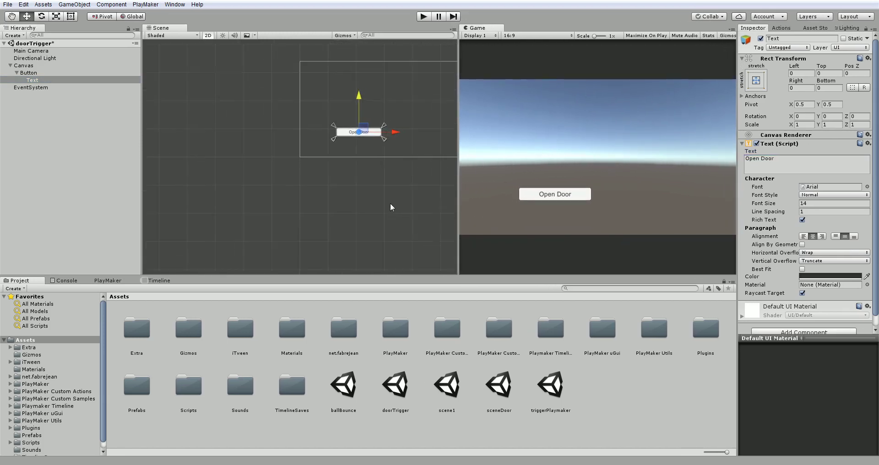
- Disable the Canvas object and enable it again to check its effect on the button
left_click(27, 66)
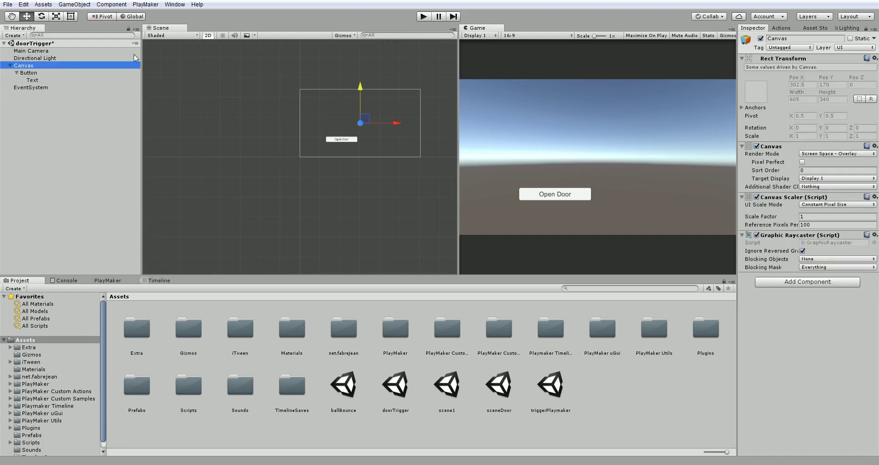
left_click(761, 39)
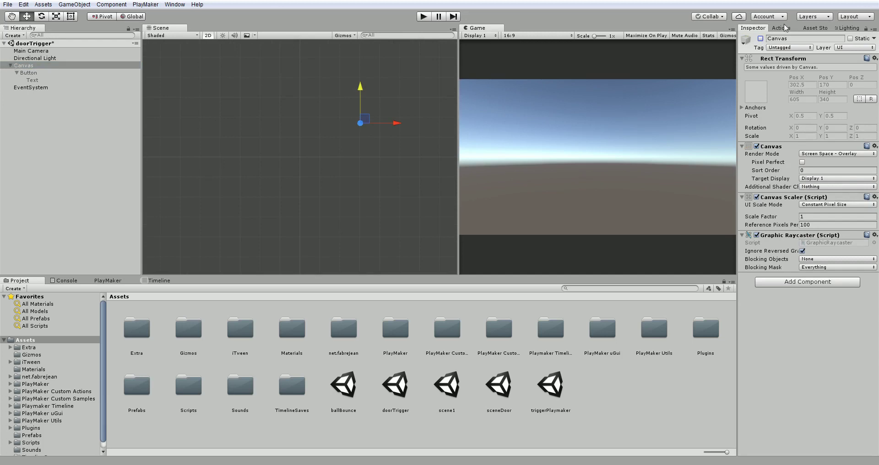
left_click(762, 39)
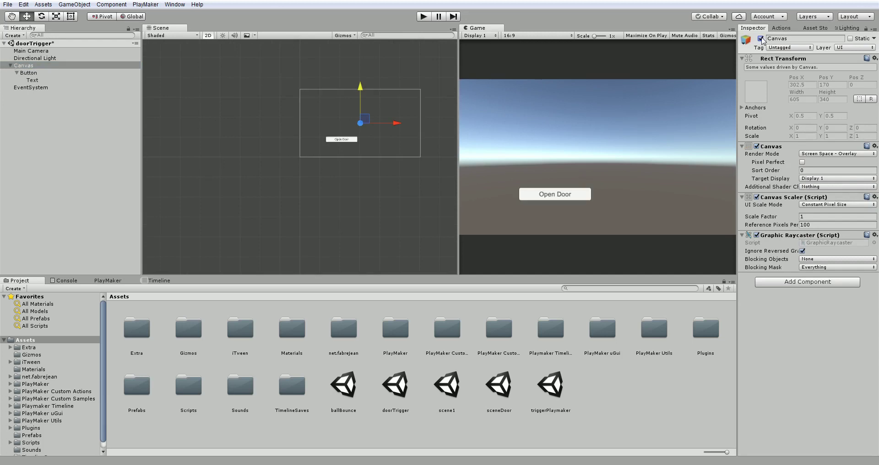
- Return the Scene view to 3D and add a cube at the root of the scene
left_click(10, 65)
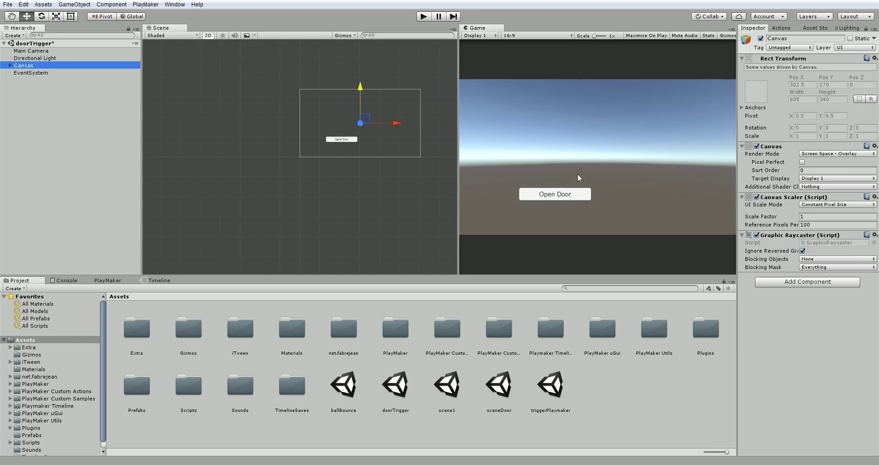
left_click(208, 35)
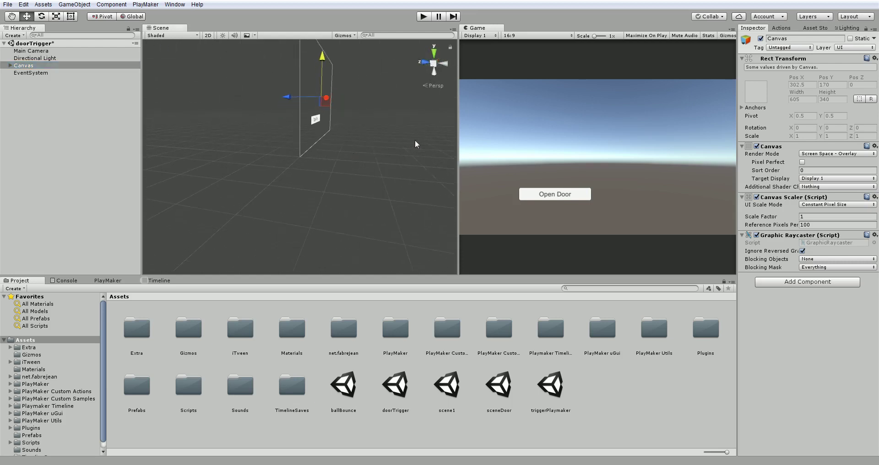
left_click(69, 89)
right_click(40, 91)
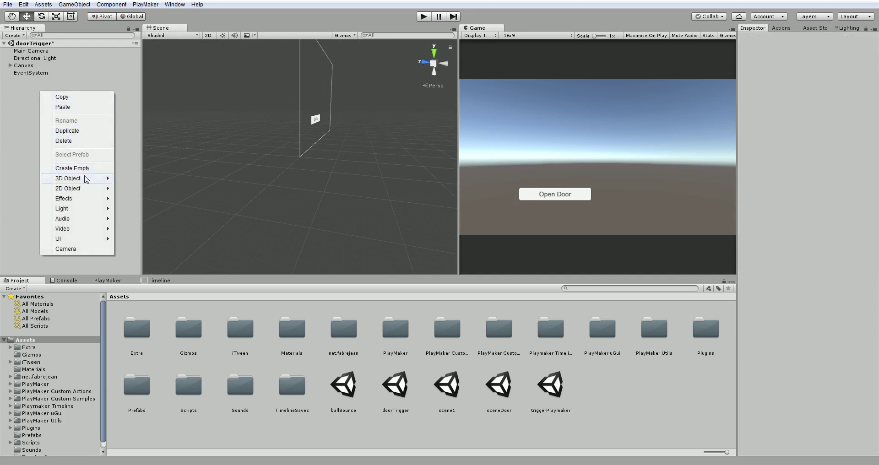
mouse_move(85, 179)
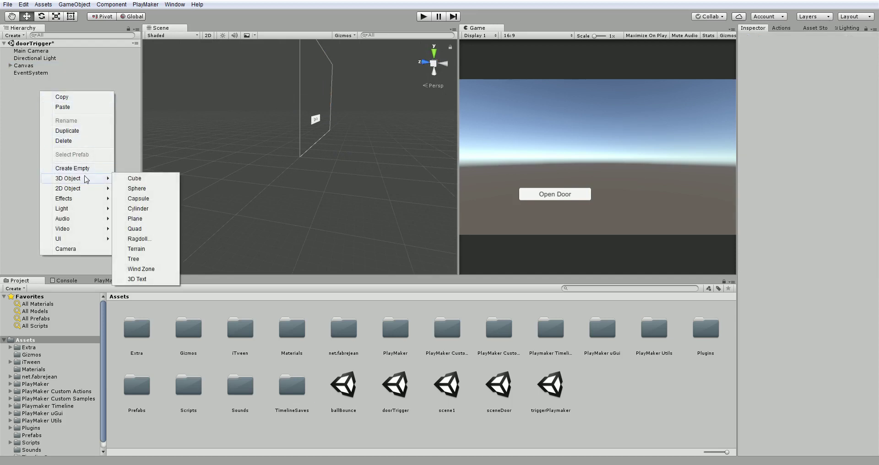
left_click(159, 179)
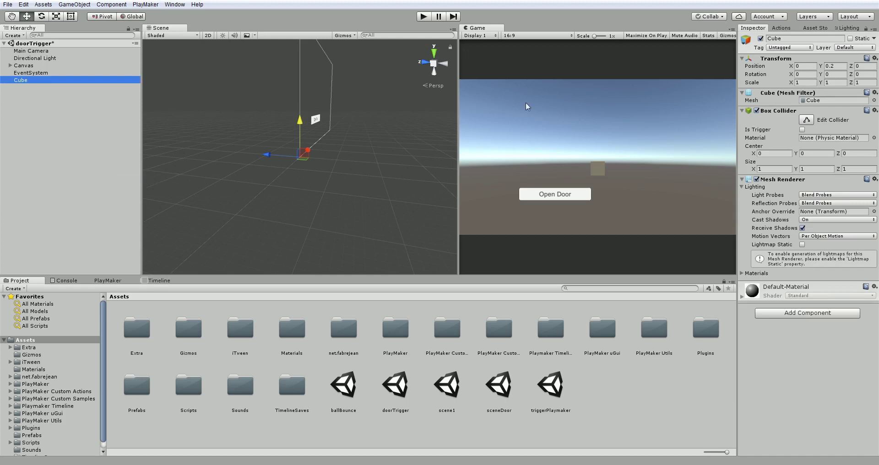
- Rename the cube to Door, set its Y position to 0 and frame it in the Scene view
left_click(787, 38)
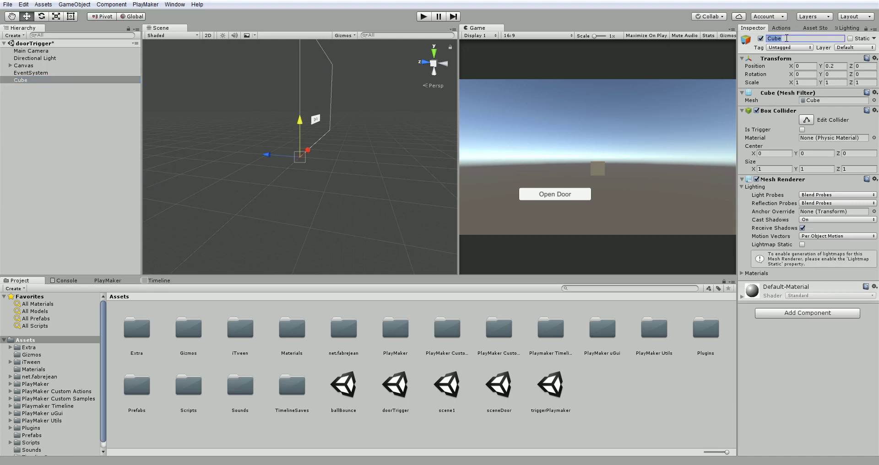
type("Door")
left_click(833, 66)
type("0")
key("Tab")
left_click(32, 80)
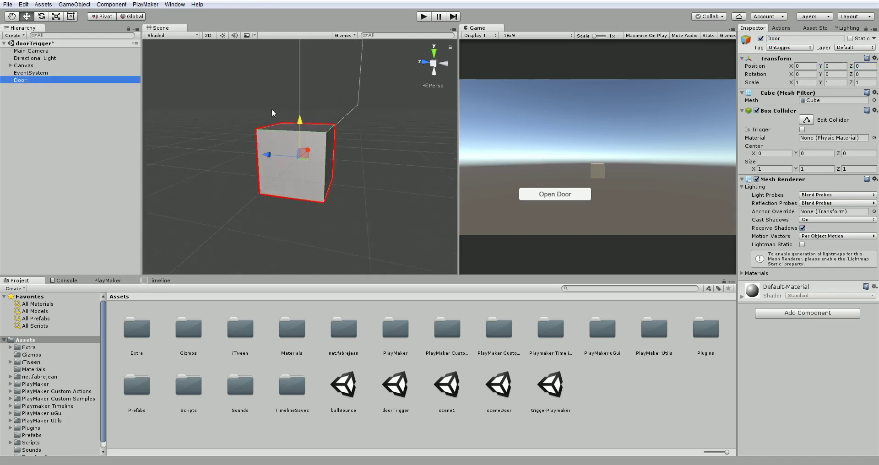
- Scale the Door object to X 3, Y 6 and Z 0.2
left_click_drag(352, 141, 241, 137, "alt")
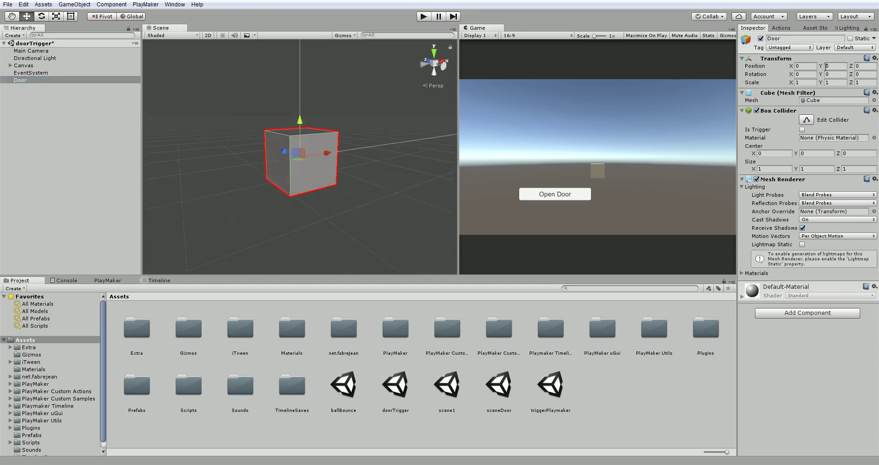
left_click(813, 82)
type("3")
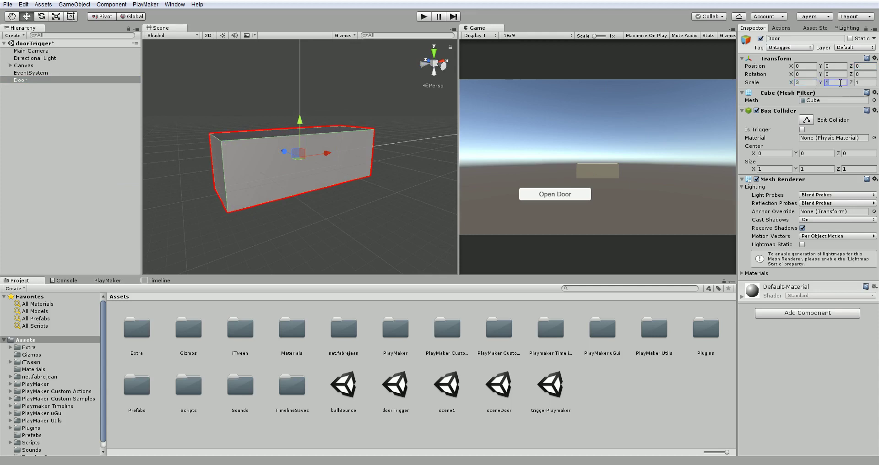
left_click(836, 83)
type(".1")
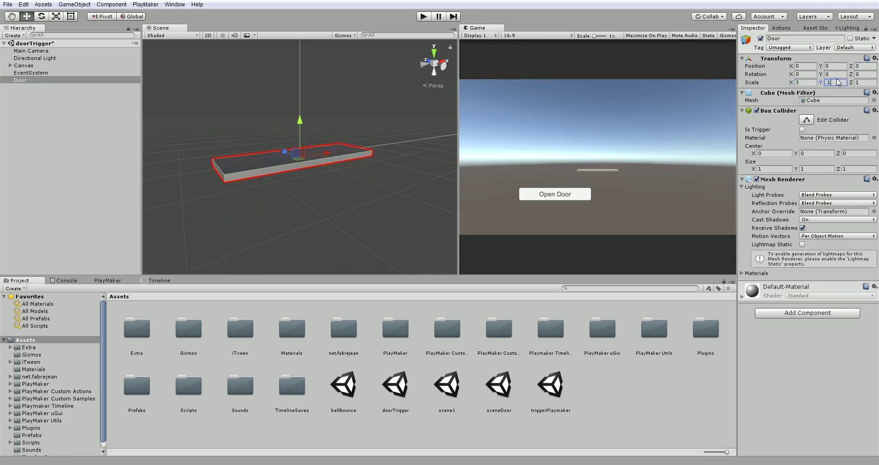
key("BackSpace")
key("BackSpace")
type("6")
key("Tab")
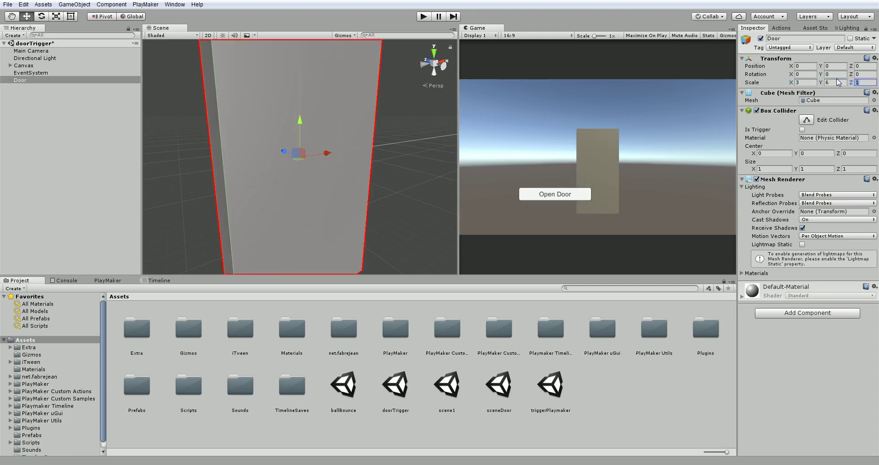
type(".2")
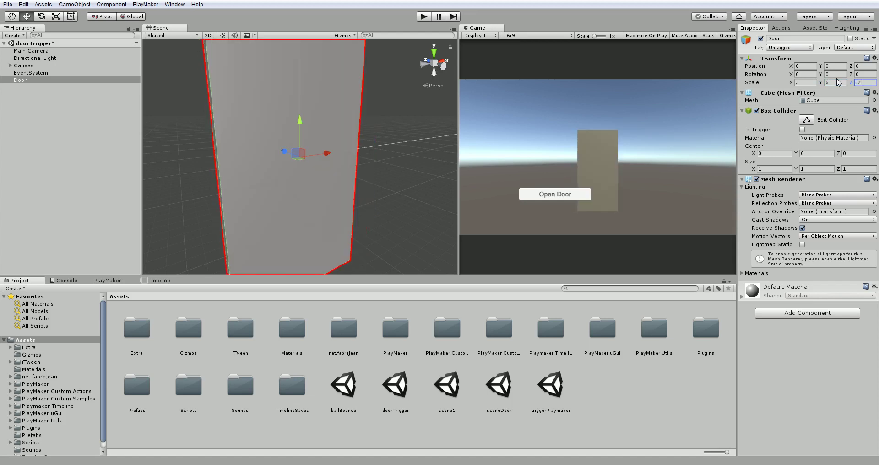
scroll(246, 147, "down", 3)
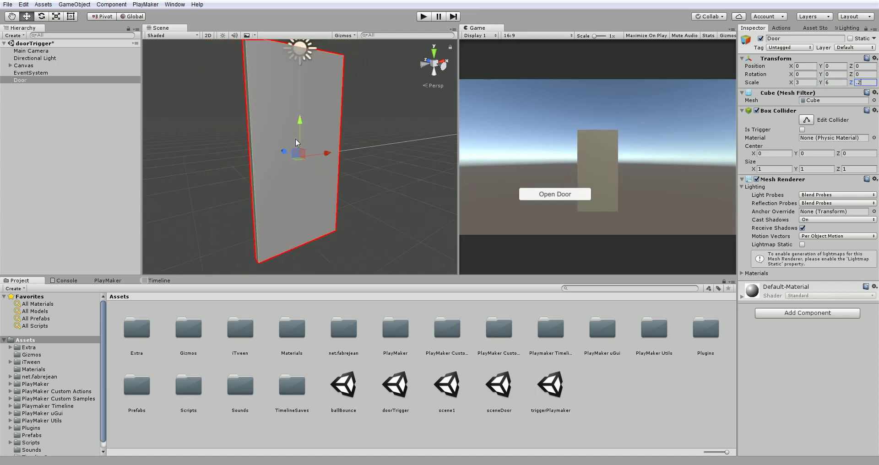
left_click_drag(296, 138, 196, 133, "alt")
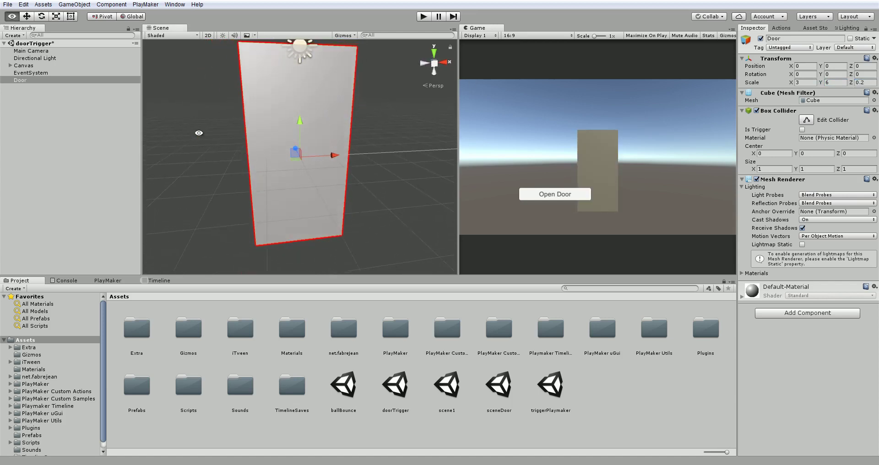
right_click(26, 81)
mouse_move(79, 172)
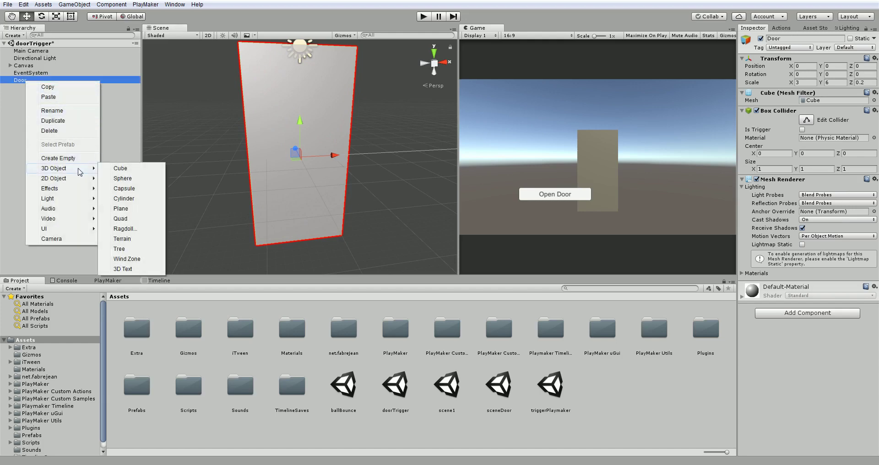
left_click(132, 179)
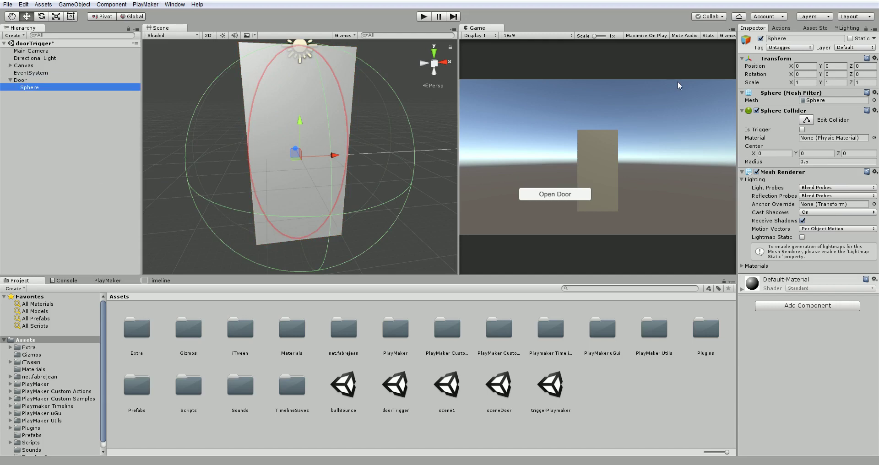
key("ctrl+z")
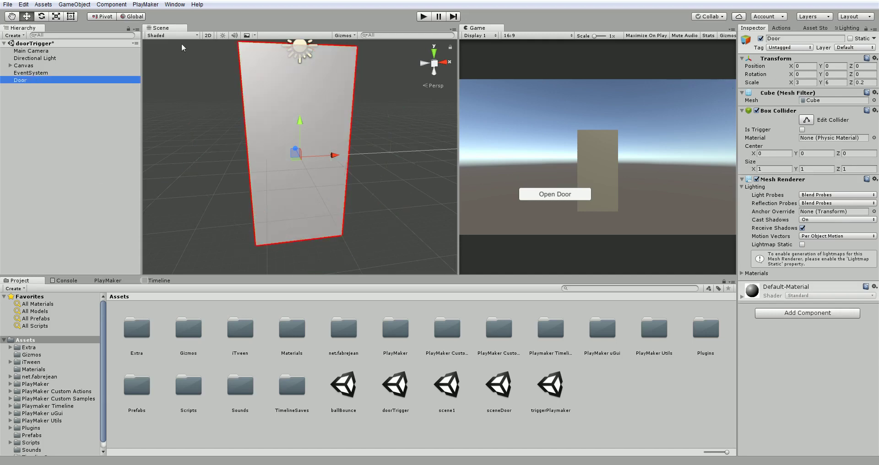
- Add a sphere at the root of the scene and set its scale to 0.2 on X, Y and Z
right_click(36, 95)
mouse_move(91, 202)
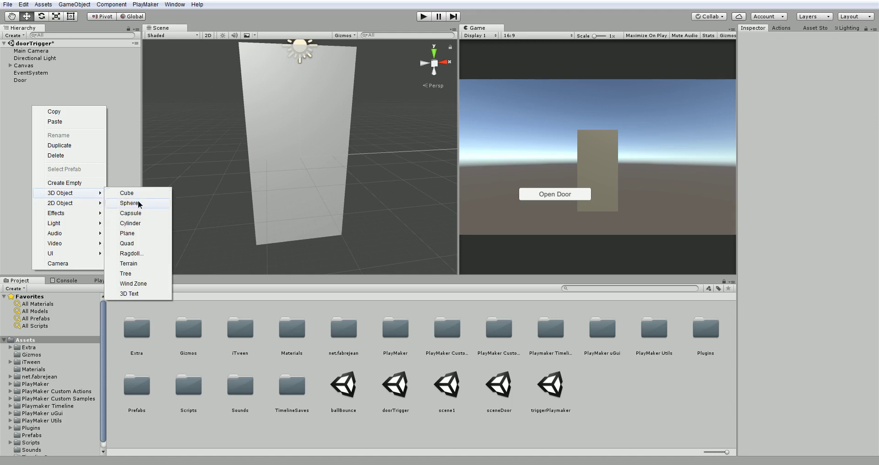
left_click(139, 204)
left_click(806, 82)
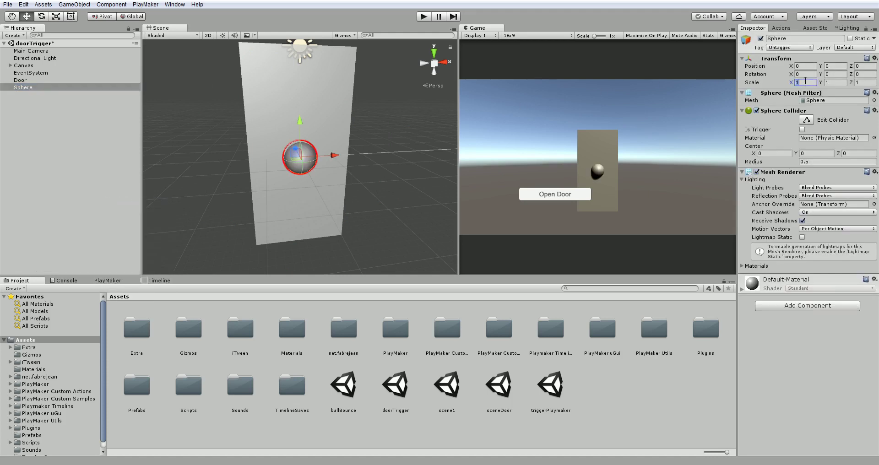
type(".2")
key("Tab")
type(".2")
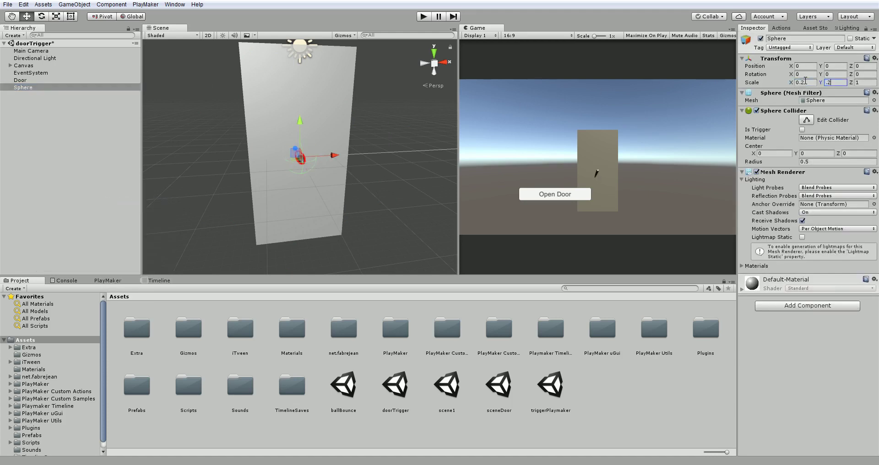
key("Tab")
type(".2")
- Make the sphere a child of Door and move it along X to about 0.426, near the door's edge
left_click_drag(25, 87, 24, 85)
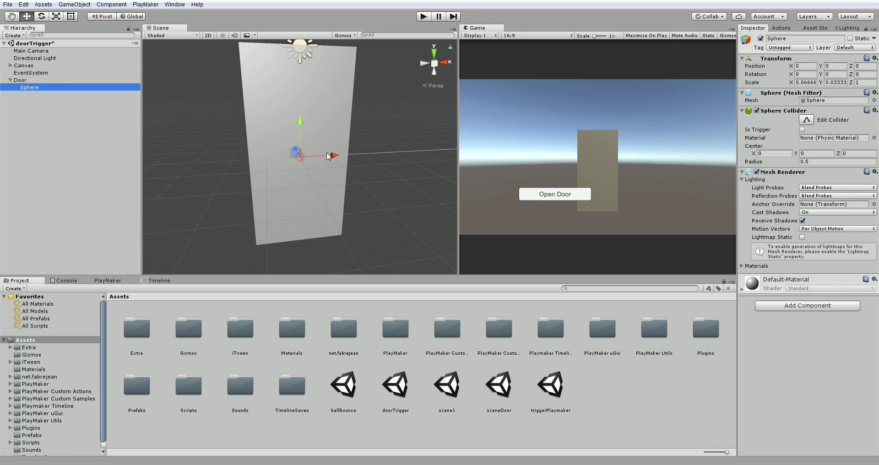
left_click_drag(336, 155, 368, 147)
left_click(380, 111)
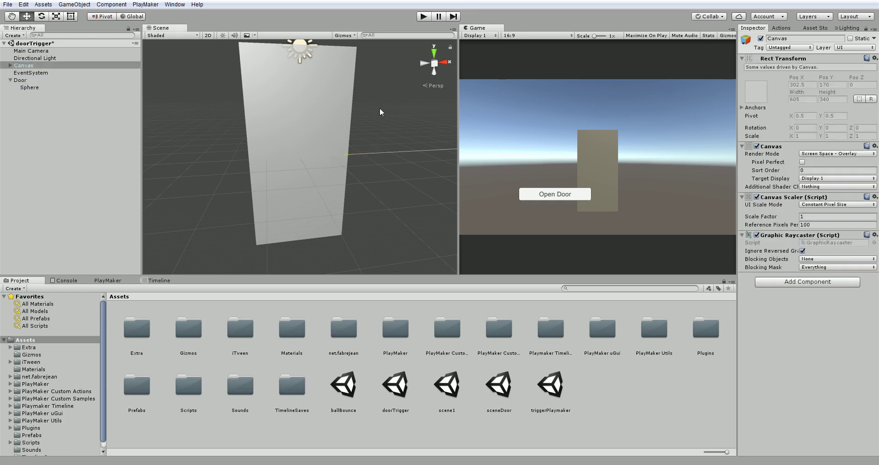
double_click(29, 87)
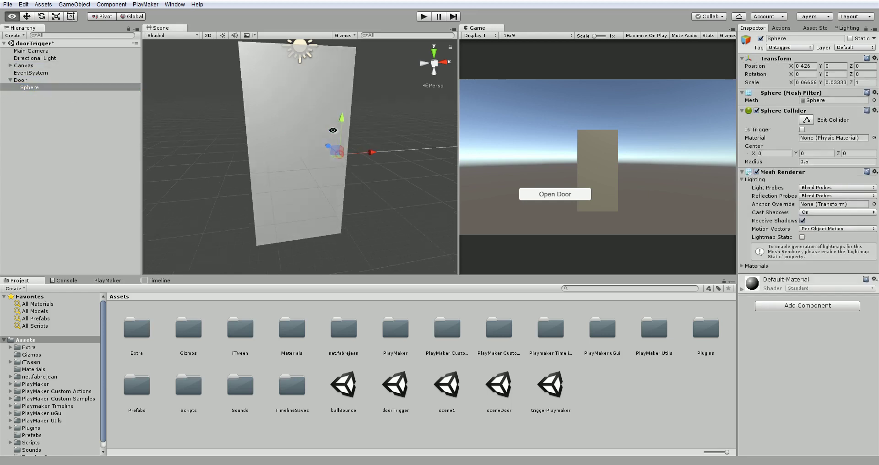
- Set the door knob sphere's scale to X 0.2 and Y 0.1
left_click_drag(435, 92, 92, 134, "alt")
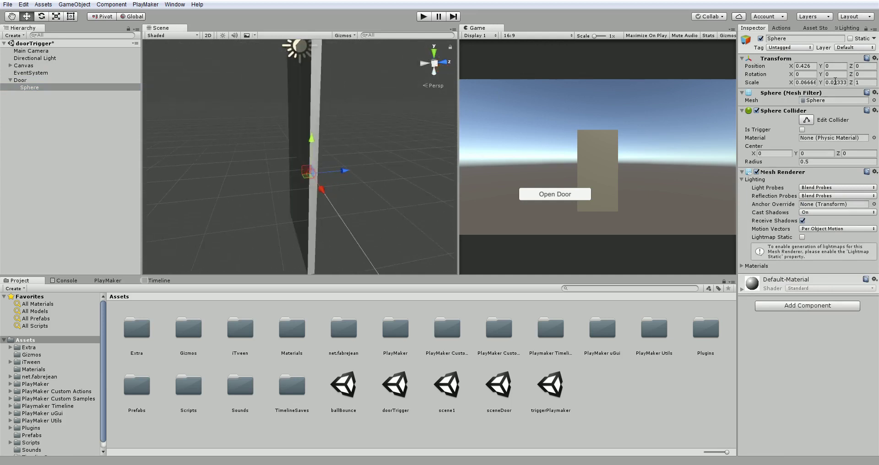
left_click(802, 85)
type("0.1")
key("BackSpace")
type("2")
key("Tab")
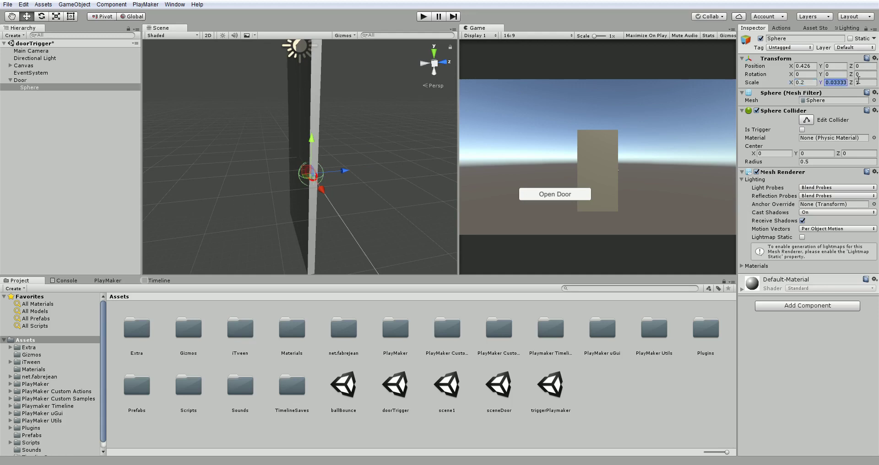
type("0.333333")
type(".2")
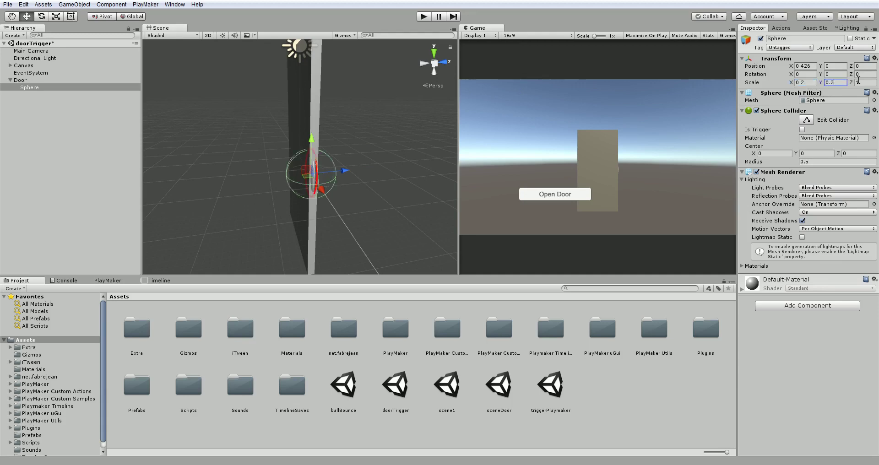
key("BackSpace")
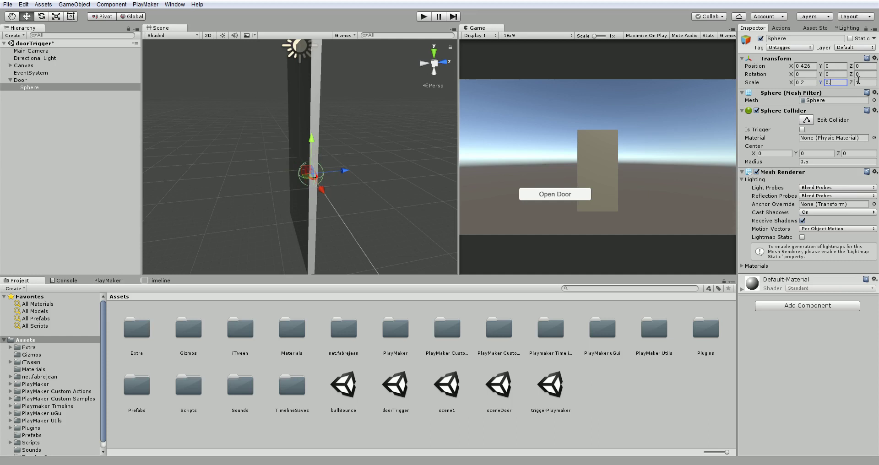
type("1")
- Enlarge the knob sphere's scale to Y 0.14 and Z 3.47 so it sticks out of the door
left_click_drag(400, 210, 329, 205, "alt")
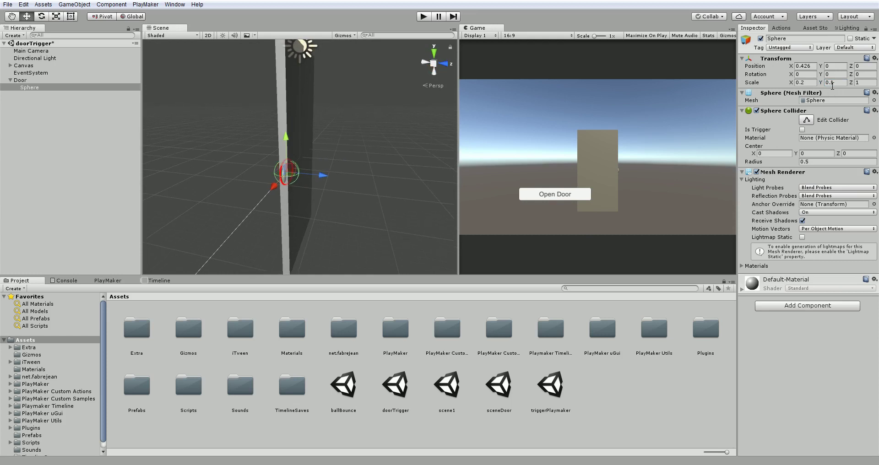
left_click_drag(822, 84, 823, 86)
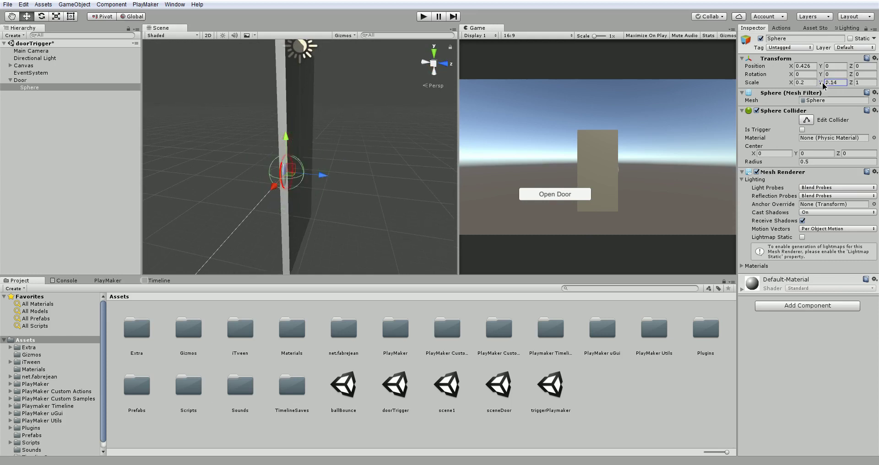
left_click(859, 81)
type("2.11")
left_click_drag(873, 87, 28, 94)
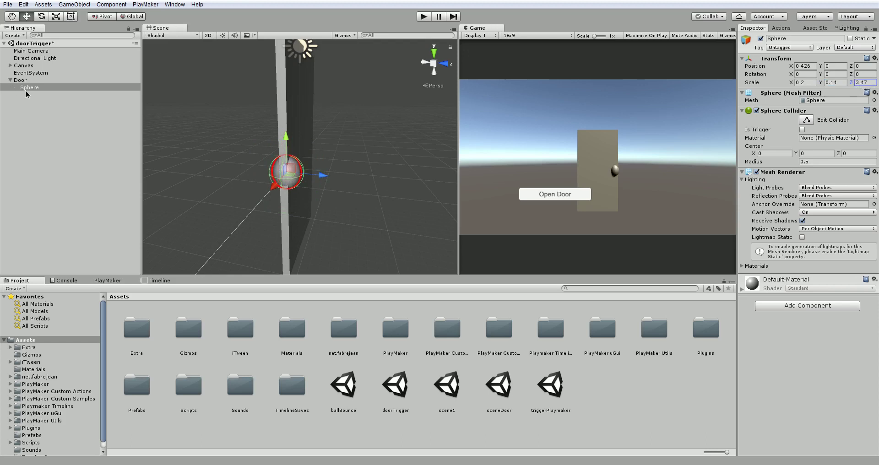
- Move the knob sphere inward to X position 0.351 and widen its X scale to 0.24
left_click_drag(258, 197, 372, 166, "alt")
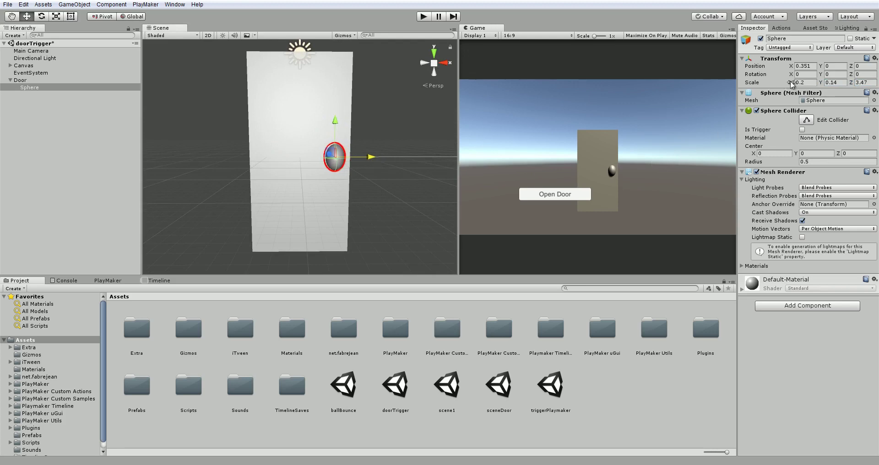
left_click_drag(792, 85, 796, 85)
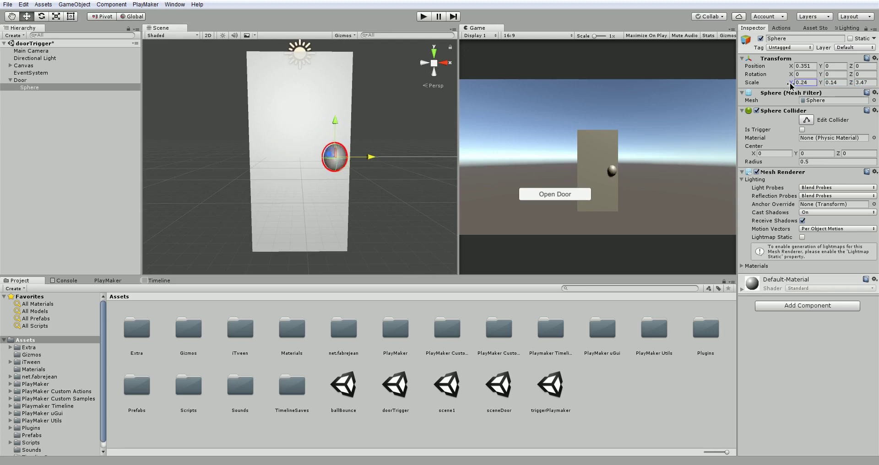
left_click(391, 112)
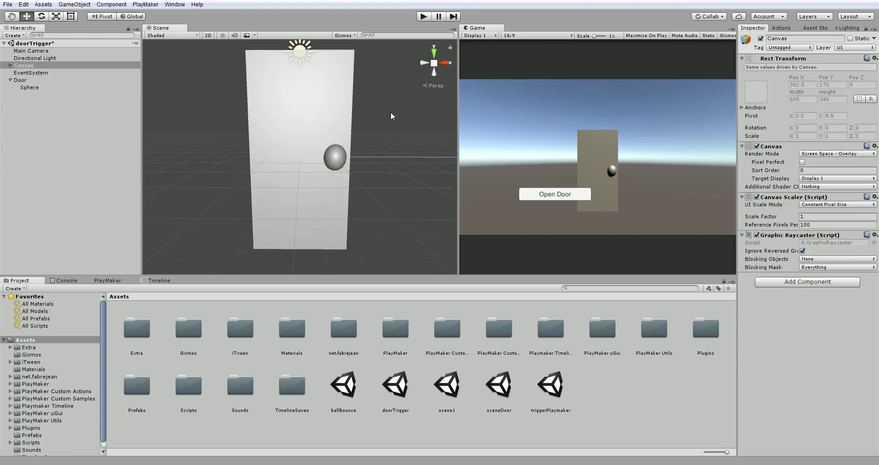
- Reduce the knob sphere's Y scale to 0.11 to make it rounder
scroll(389, 114, "down", 2)
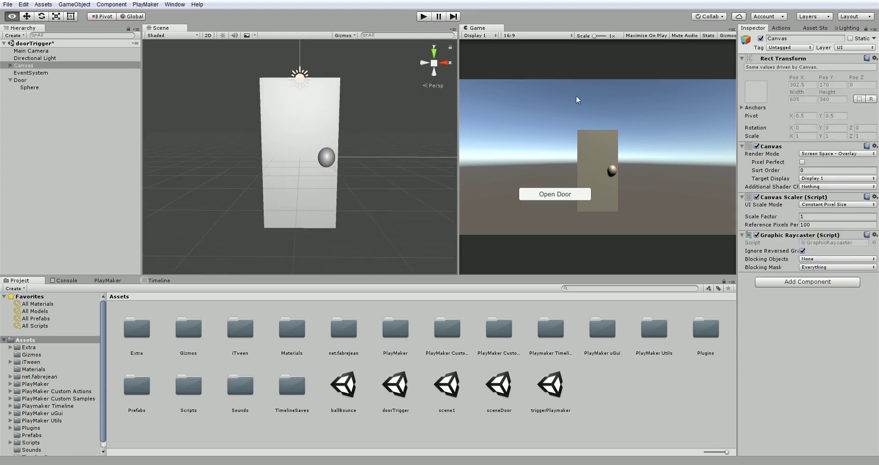
left_click(325, 161)
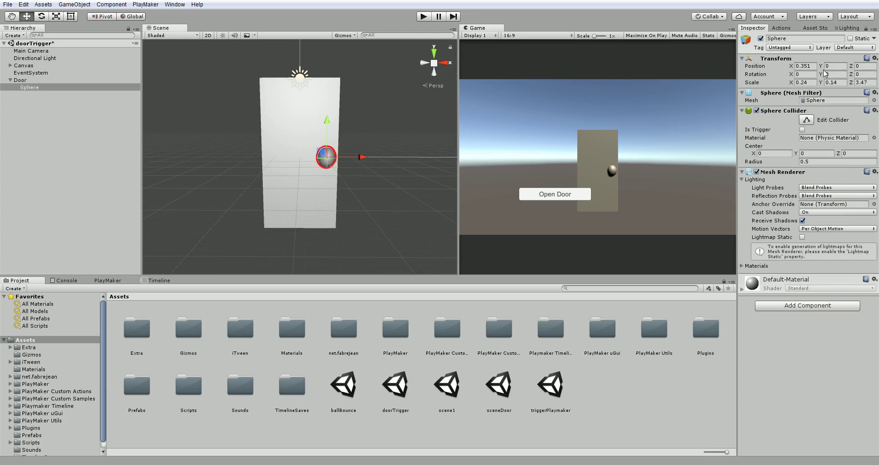
left_click_drag(822, 83, 825, 83)
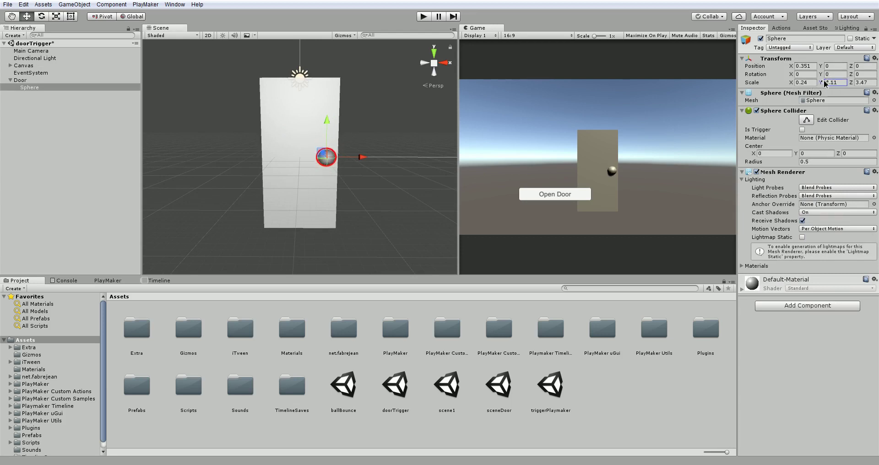
left_click(426, 116)
left_click_drag(401, 121, 392, 140, "alt")
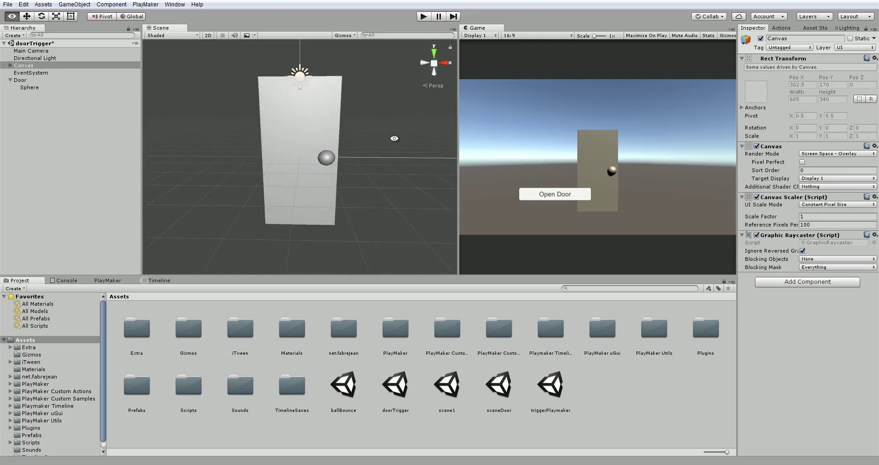
- Collapse the Door object in the hierarchy and add a second sphere at the root of the scene
left_click(26, 81)
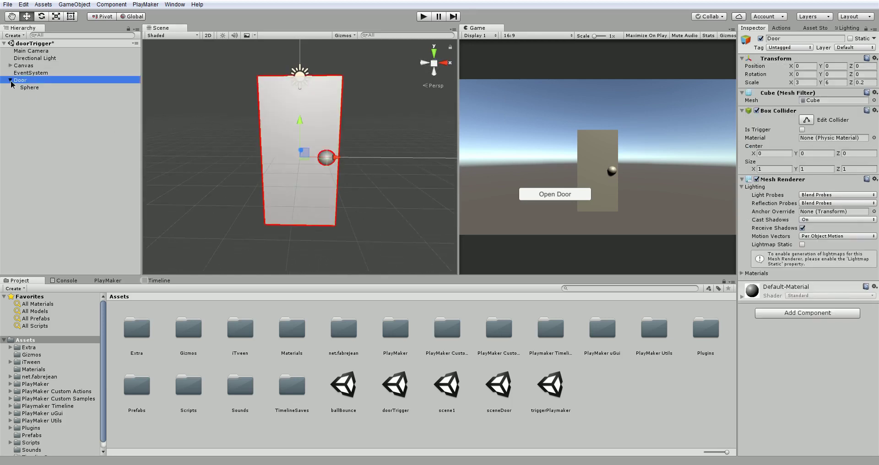
left_click(10, 80)
scroll(291, 232, "down", 5)
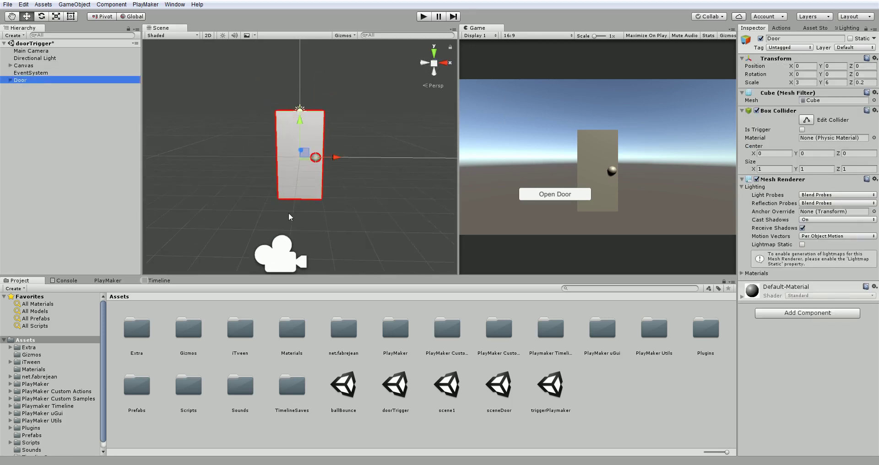
right_click(28, 103)
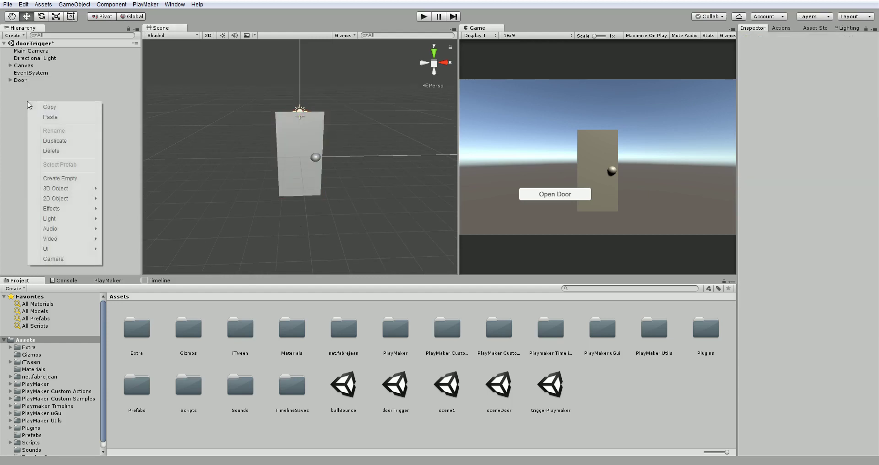
mouse_move(80, 191)
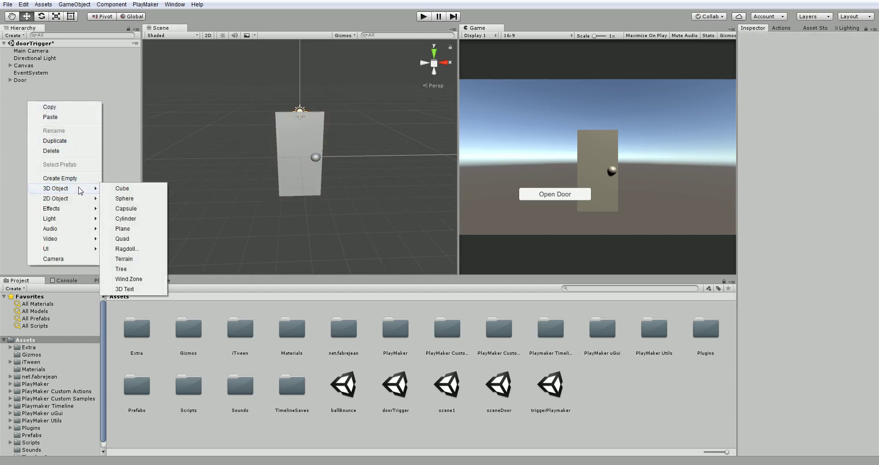
left_click(136, 200)
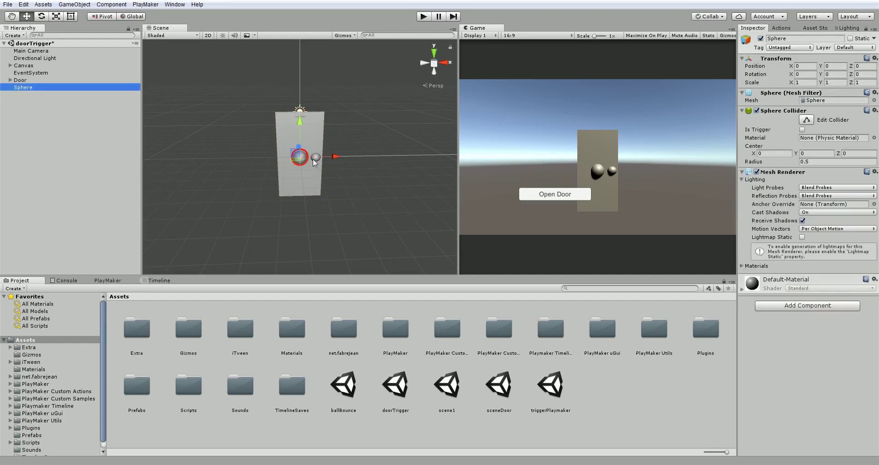
scroll(315, 175, "down", 2)
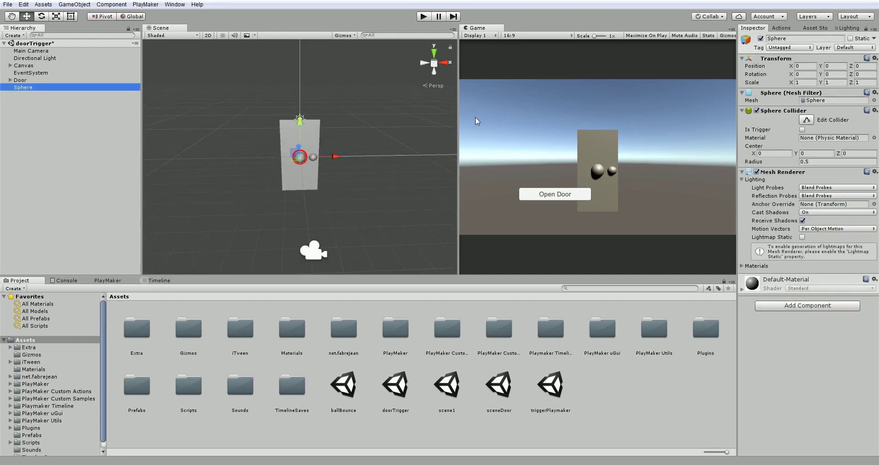
- Scale the new root-level sphere to 5 on X, Y and Z
left_click(813, 83)
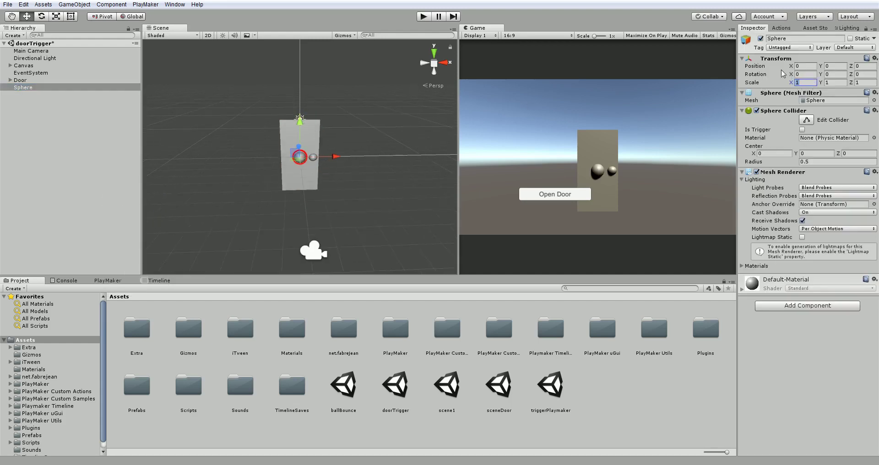
type("5")
left_click(840, 83)
type("5")
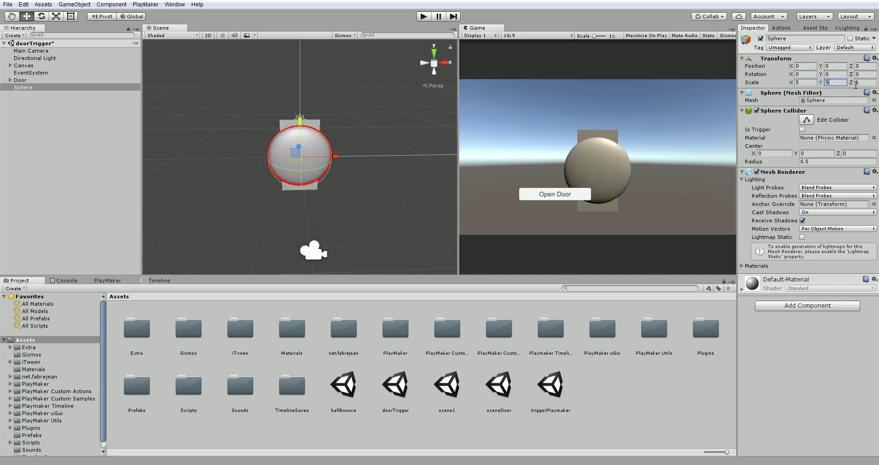
left_click(861, 83)
type("5")
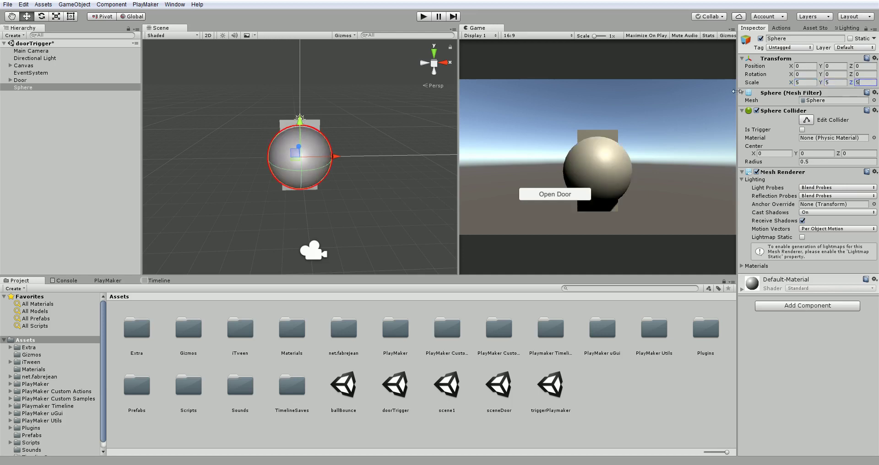
- Stretch the root-level sphere along its X axis to a scale of about 13.1 with the Scale tool
left_click_drag(405, 161, 401, 200, "alt")
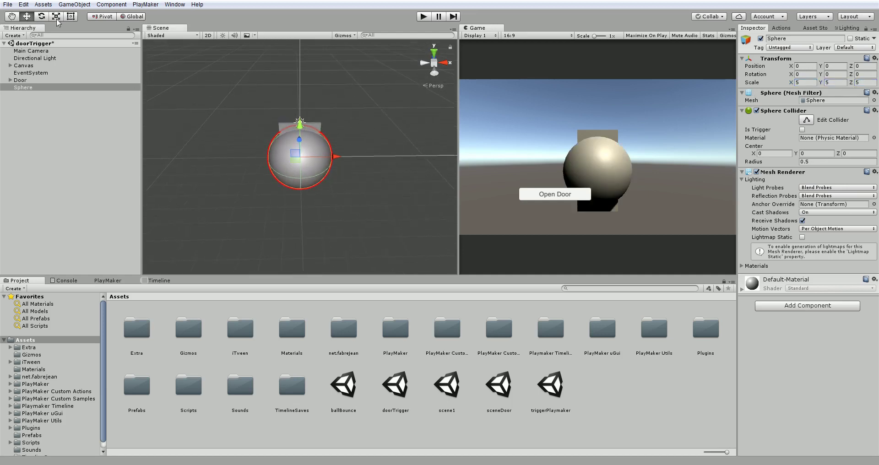
left_click(57, 18)
left_click_drag(341, 158, 550, 211)
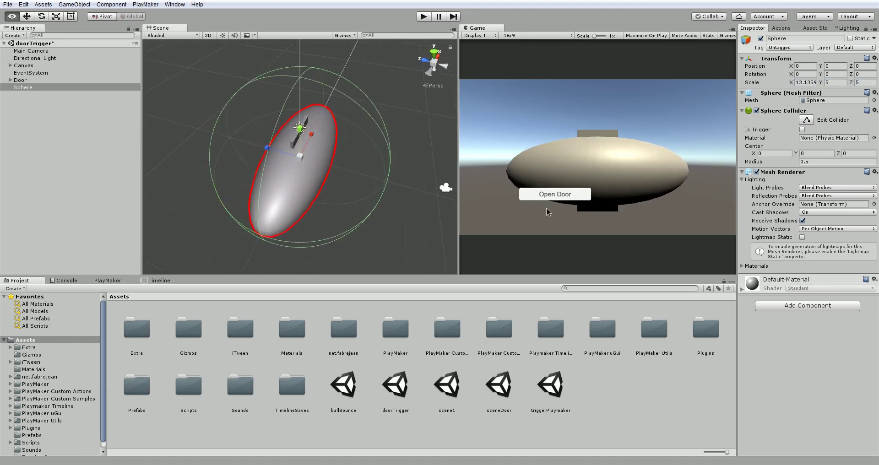
- Stretch the root-level sphere along its Z axis to a scale of about 12.26 and remove its Mesh Renderer component
left_click_drag(269, 147, 161, 138)
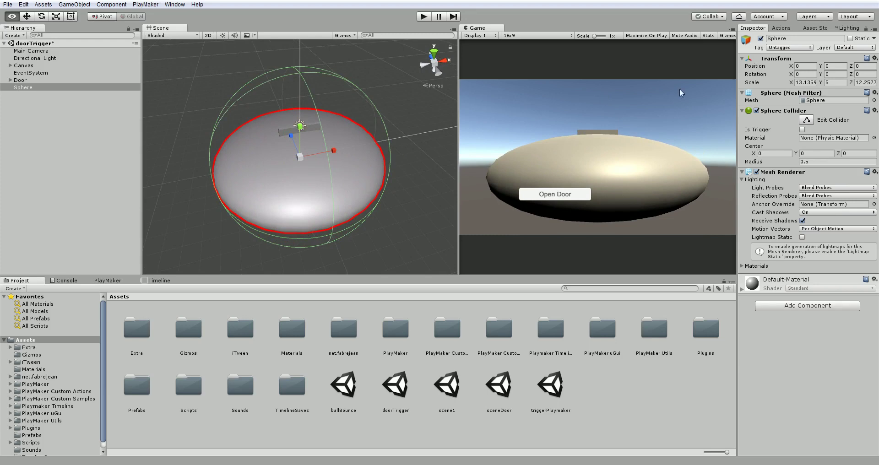
left_click(757, 172)
left_click_drag(293, 174, 310, 98, "alt")
left_click(875, 172)
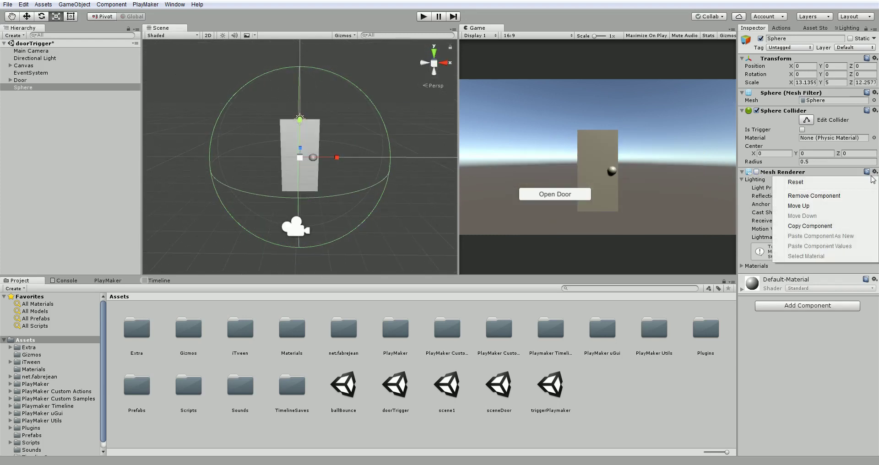
left_click(848, 196)
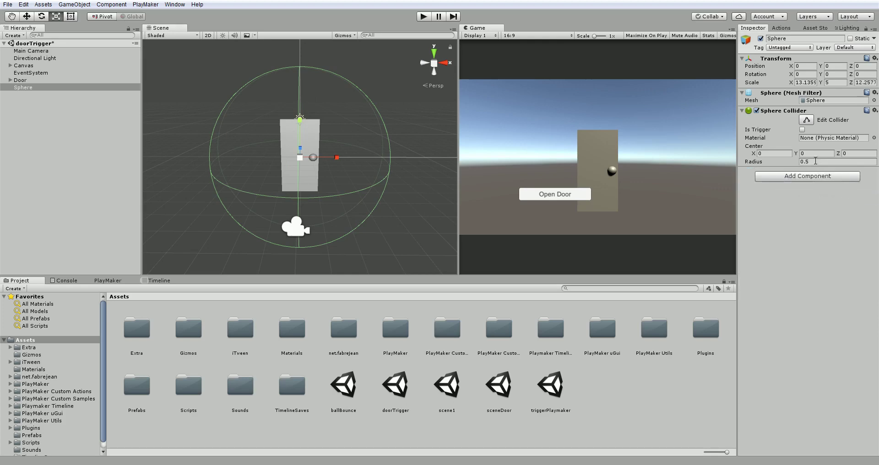
- Make the sphere's collider a trigger and add a Rigidbody with Use Gravity off and Is Kinematic on
left_click(802, 130)
left_click(806, 177)
type("RI")
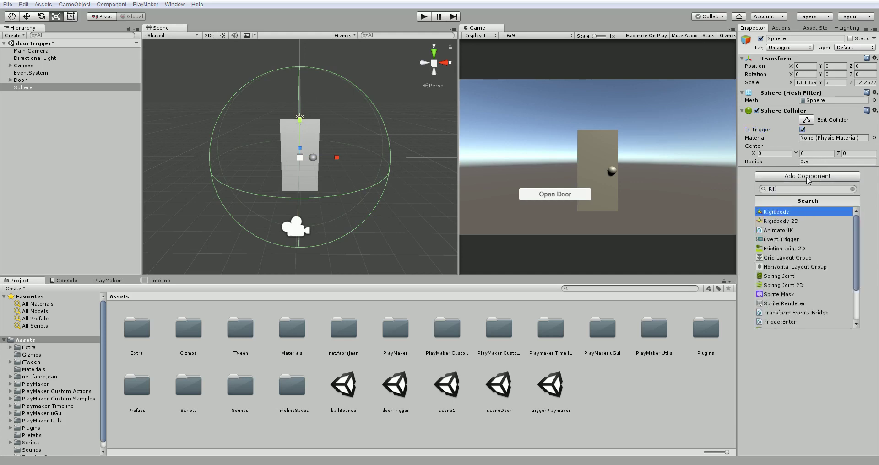
left_click(786, 212)
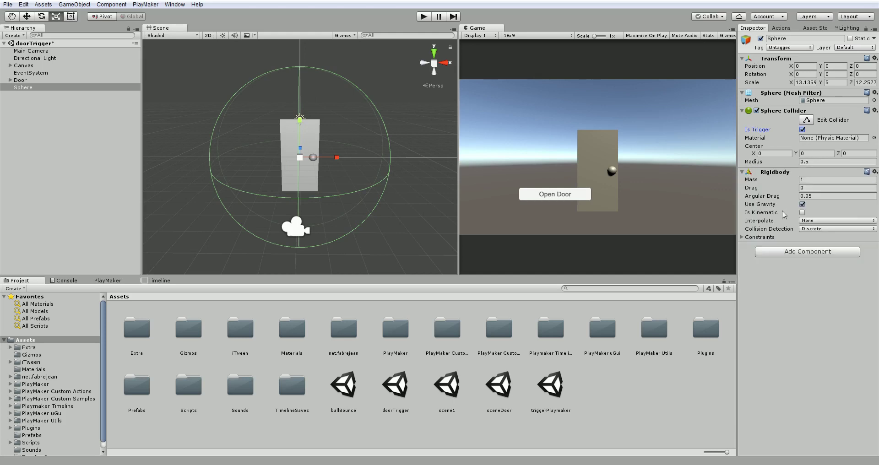
left_click(802, 212)
mouse_move(365, 197)
left_mouse_down("alt")
mouse_move(338, 199)
mouse_move(405, 202)
mouse_move(376, 200)
left_mouse_up("alt")
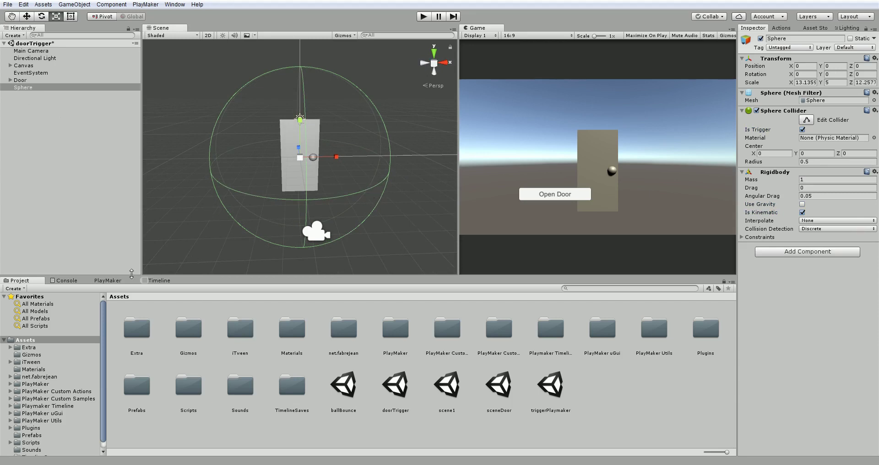
- Enlarge the PlayMaker editor area and add an FSM to the root-level sphere
left_click(113, 281)
left_click_drag(116, 275, 116, 228)
right_click(113, 282)
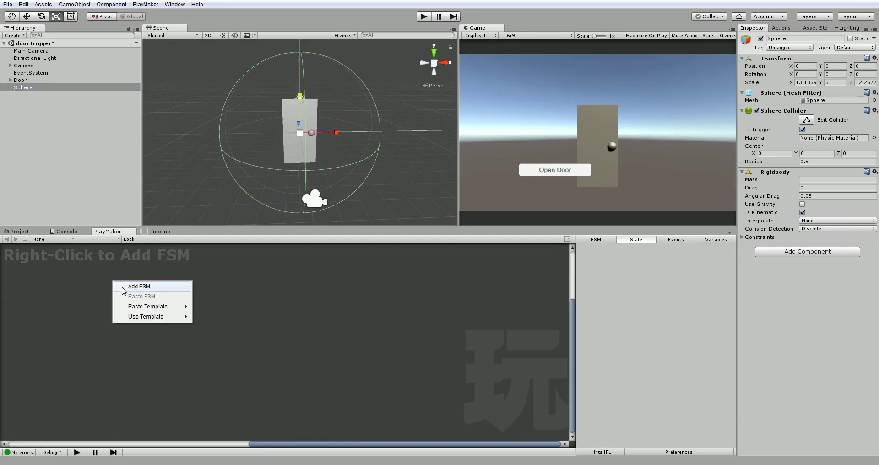
left_click(139, 286)
- Find the Physics Trigger Event action in a widened action browser and add it to State 1
left_click(781, 28)
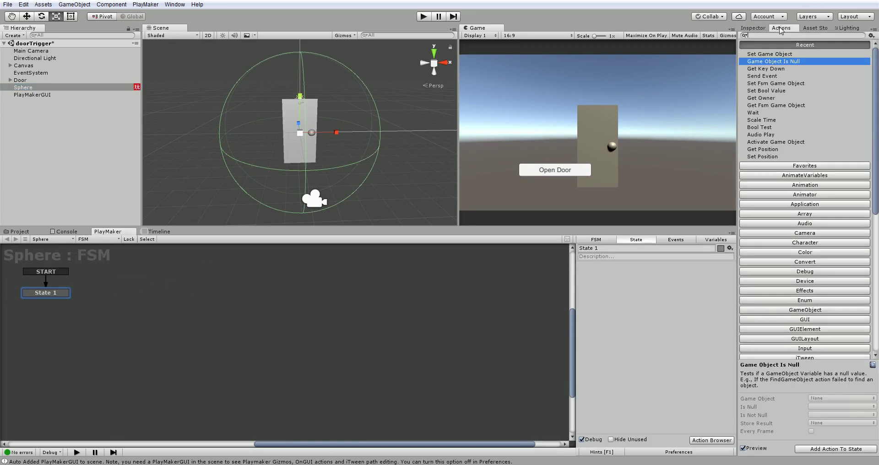
left_click_drag(737, 66, 653, 66)
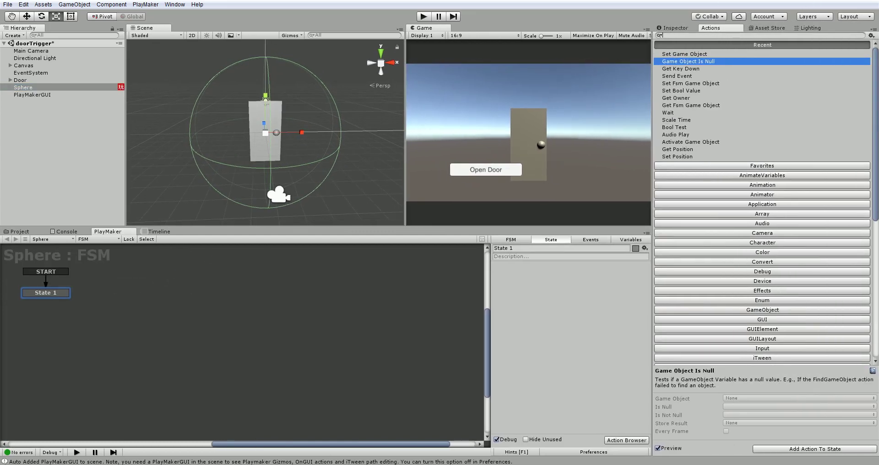
type("TRIGGER")
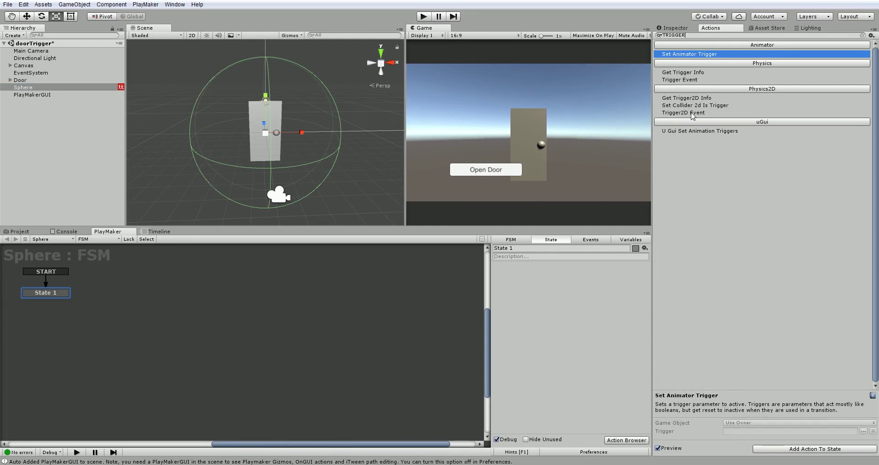
left_click(684, 81)
double_click(685, 82)
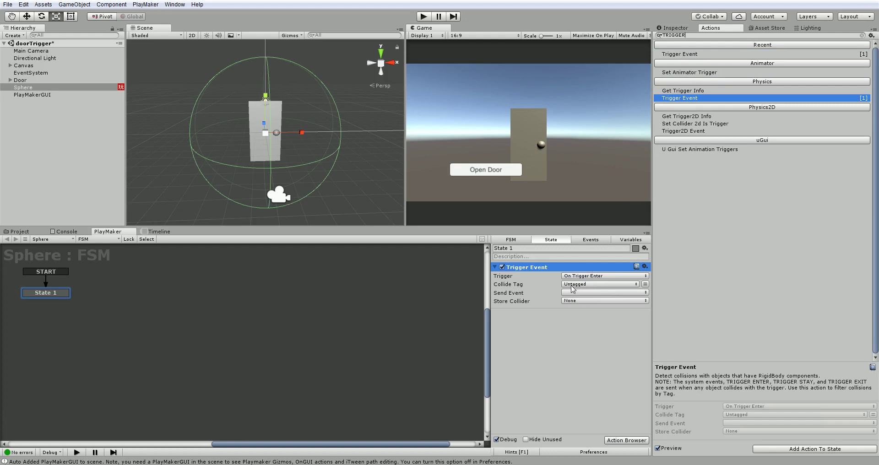
- Set State 1's Trigger Event to collide tag Player, send a new showCanvas event, and add that event's transition to the state
left_click(571, 288)
left_click(595, 346)
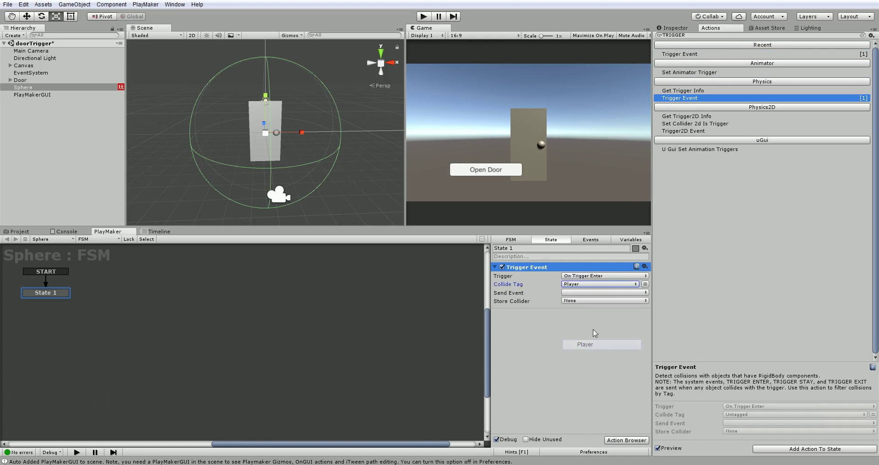
left_click(585, 293)
left_click(595, 349)
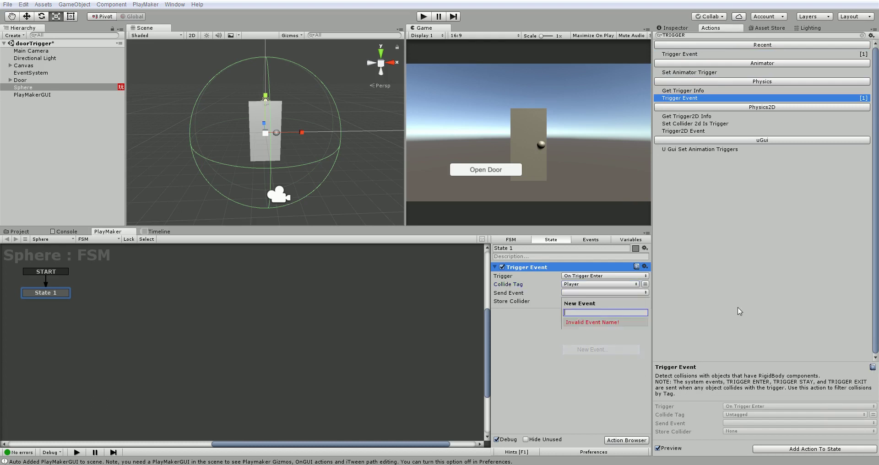
type("showCanvas")
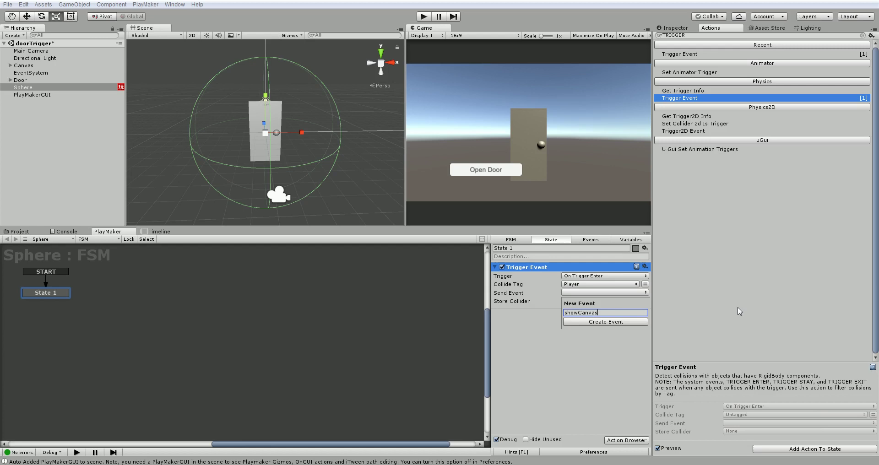
key("Return")
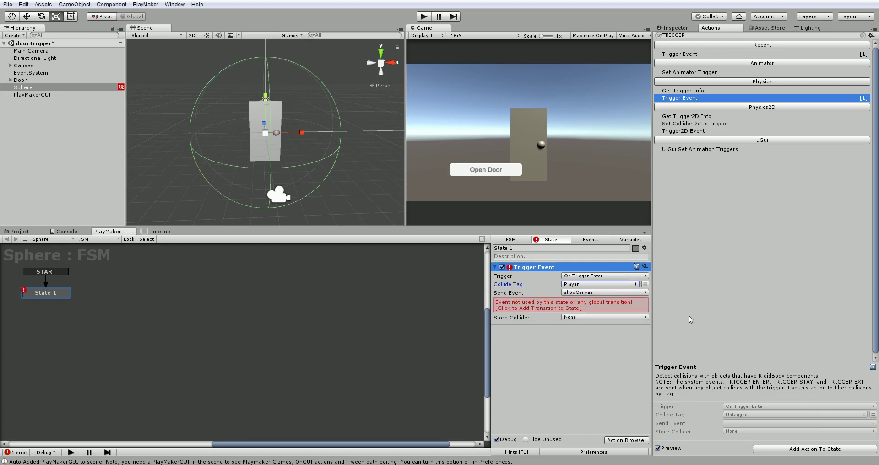
left_click(592, 306)
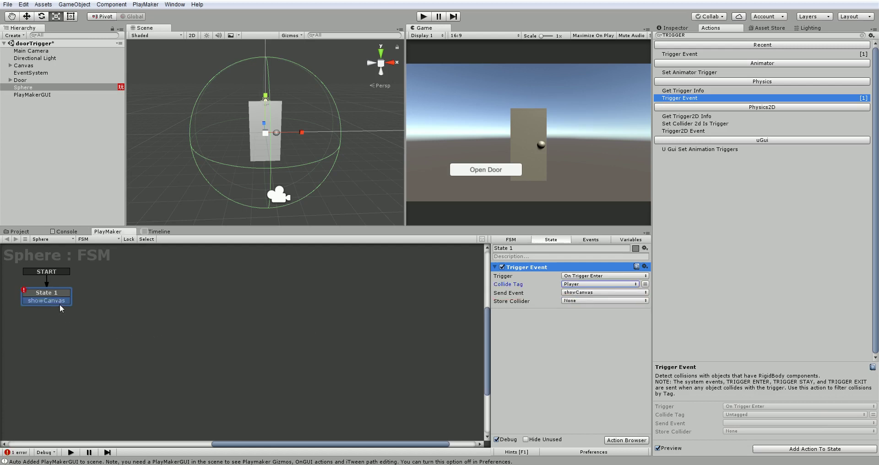
- Link the showCanvas transition to a new State 2 and add an Activate Game Object action to it
left_click_drag(61, 306, 127, 297)
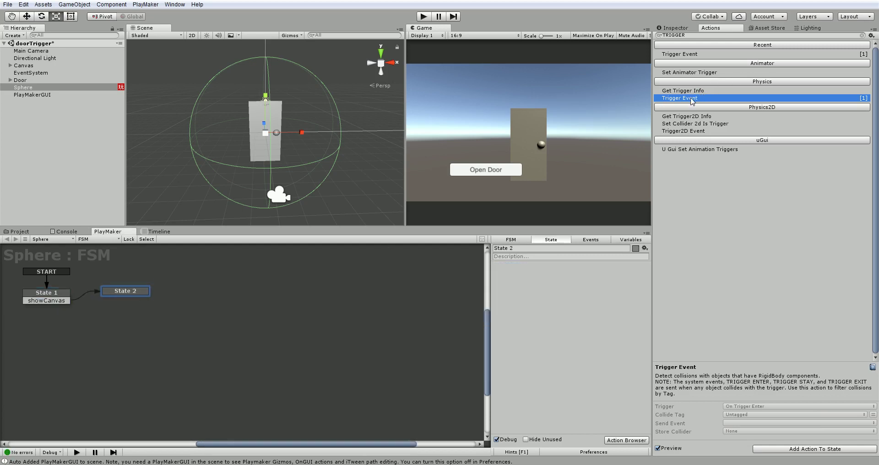
type("act")
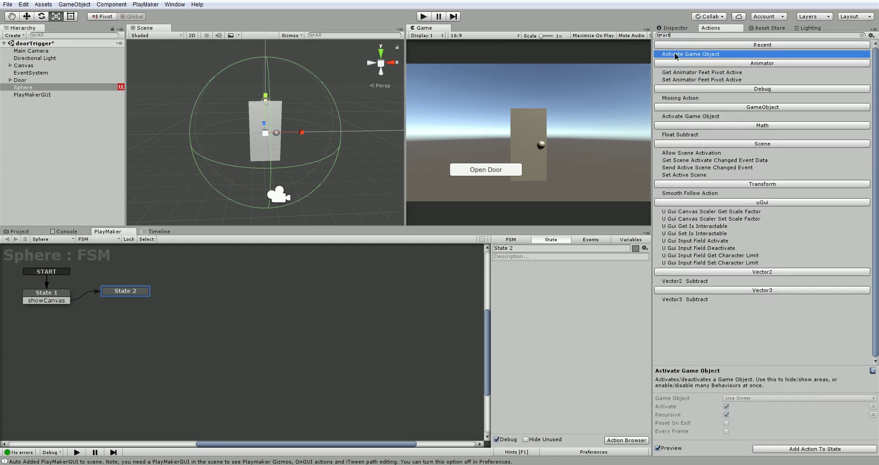
double_click(676, 54)
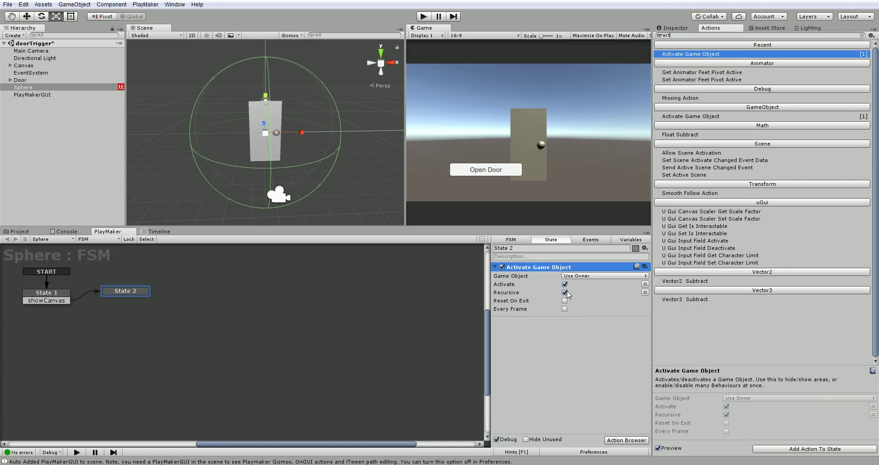
- Target the Canvas with State 2's Activate Game Object action, keeping Activate on and Recursive off
left_click(572, 277)
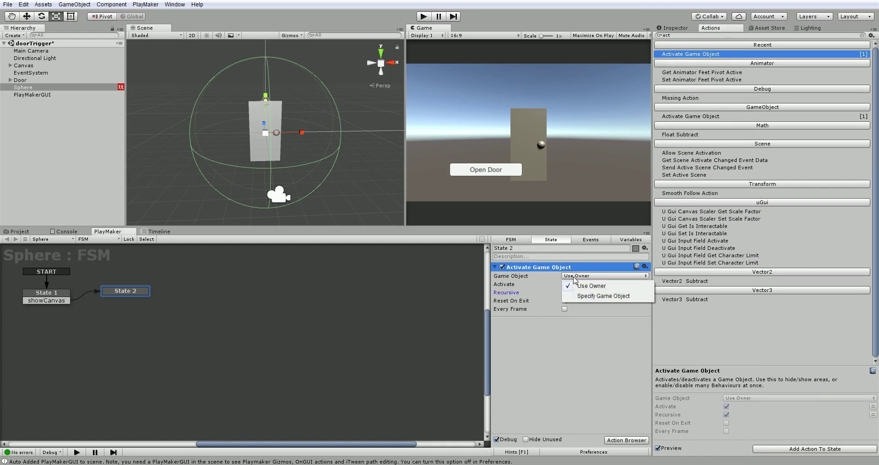
left_click(591, 295)
left_click_drag(23, 66, 568, 286)
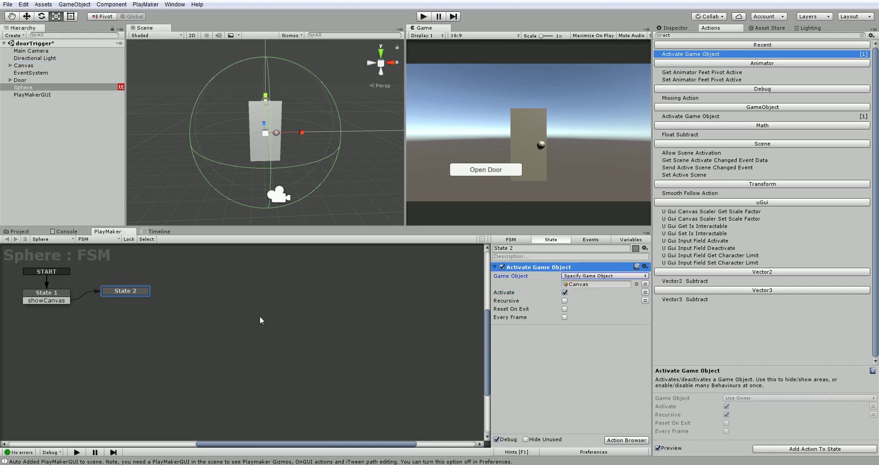
left_click_drag(112, 297, 126, 293)
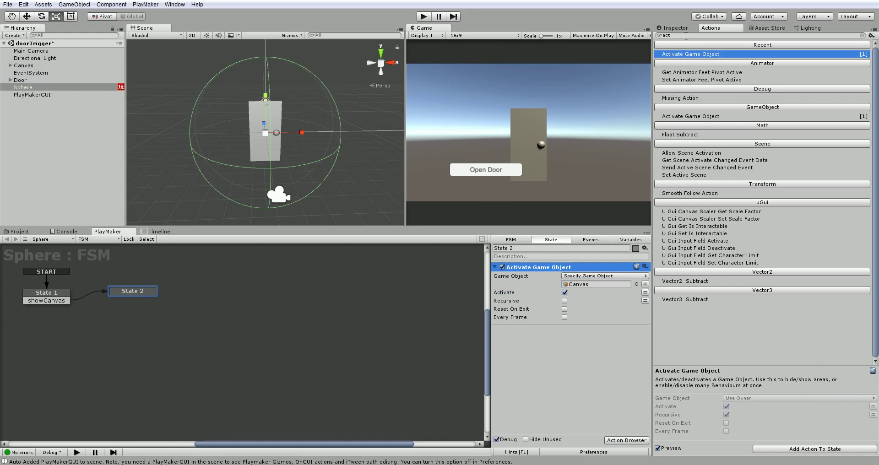
- Add a Trigger Event action to State 2 and place it below the Activate Game Object action
double_click(686, 36)
type("even")
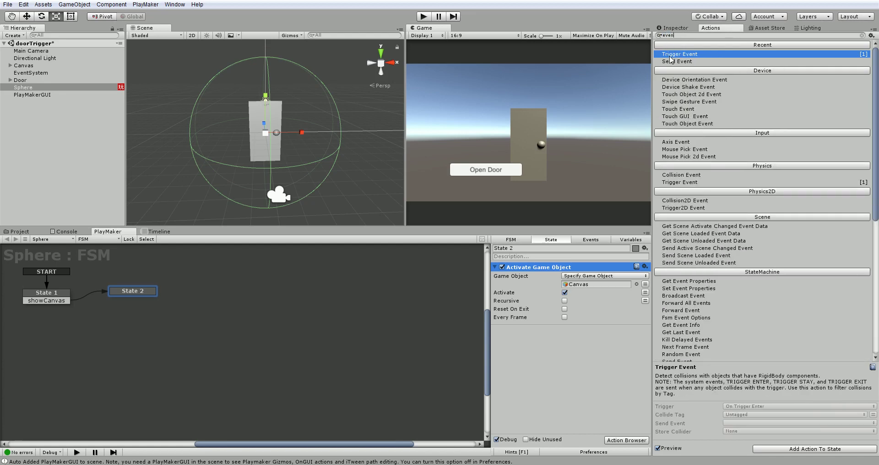
left_click_drag(671, 57, 612, 268)
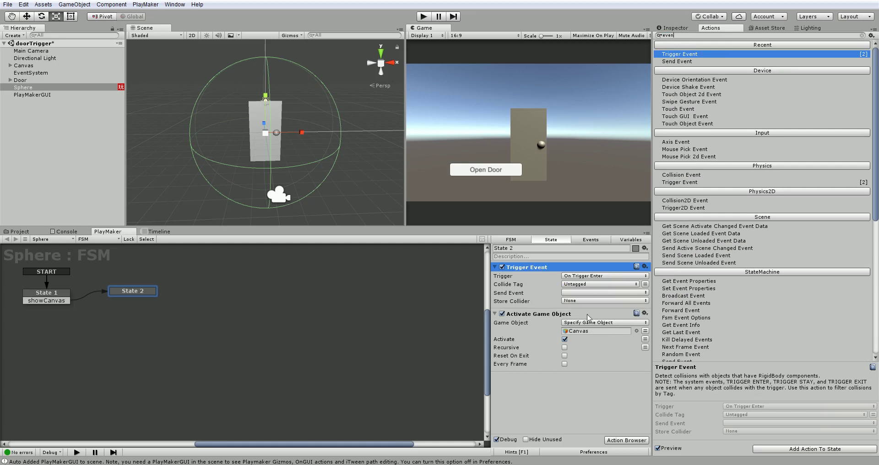
left_click_drag(554, 270, 603, 346)
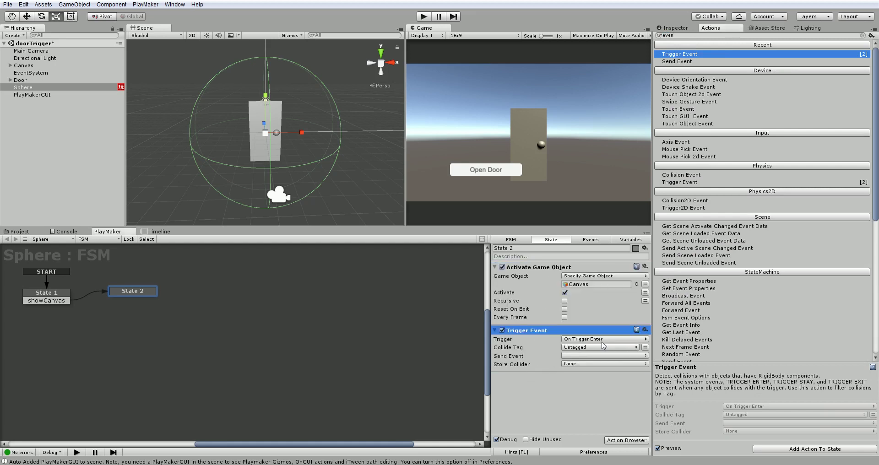
- Set State 2's Trigger Event to On Trigger Exit with the collide tag Player
left_click(601, 339)
left_click(605, 370)
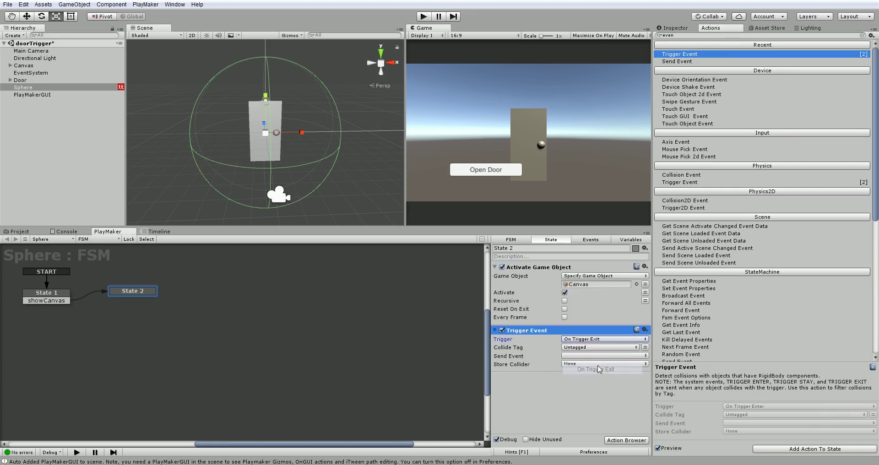
left_click(578, 349)
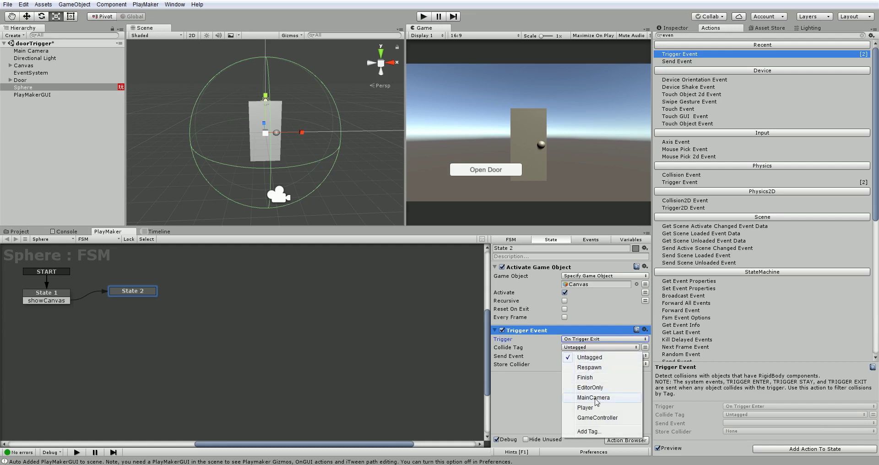
left_click(593, 408)
- Send a new hideCanvas event from State 2's Trigger Event and link its transition back to State 1
left_click(592, 356)
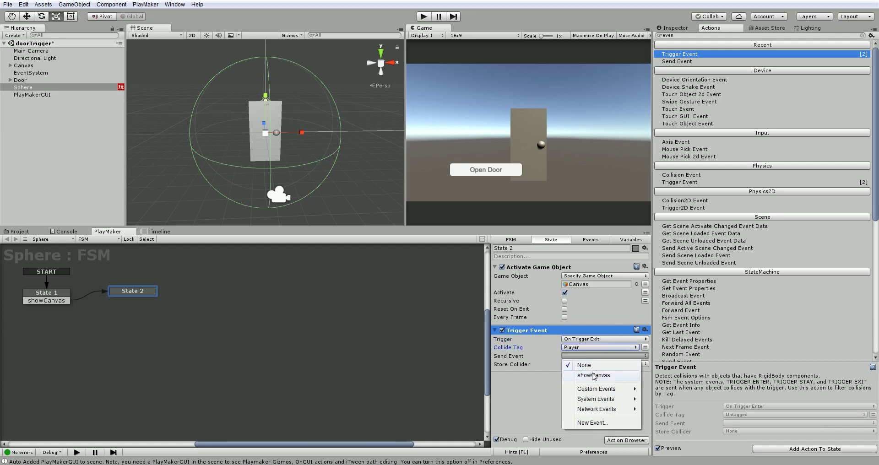
left_click(594, 422)
type("hideCanvas")
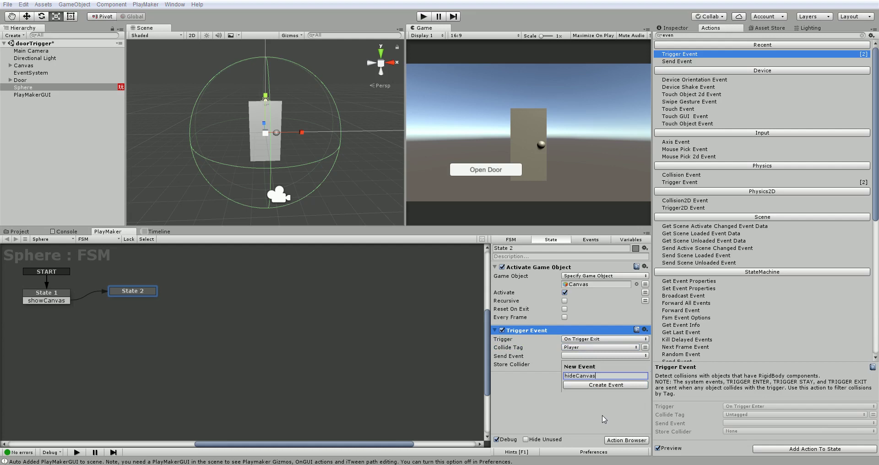
key("Return")
left_click(563, 371)
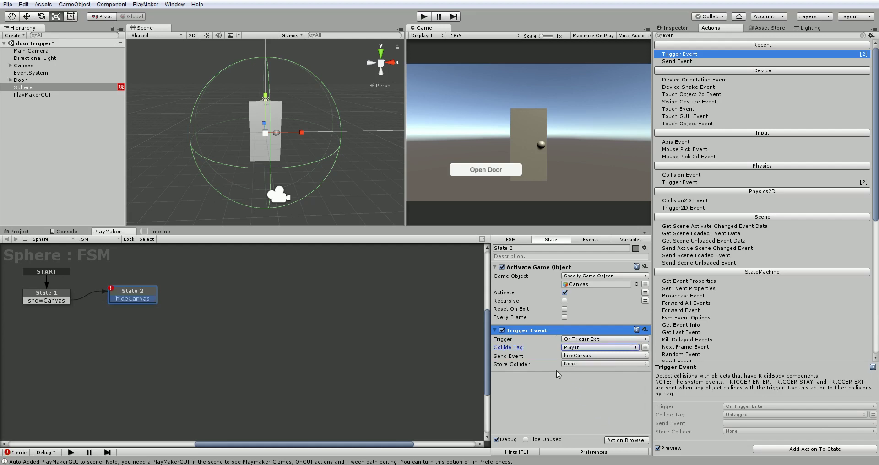
left_click_drag(120, 299, 55, 297)
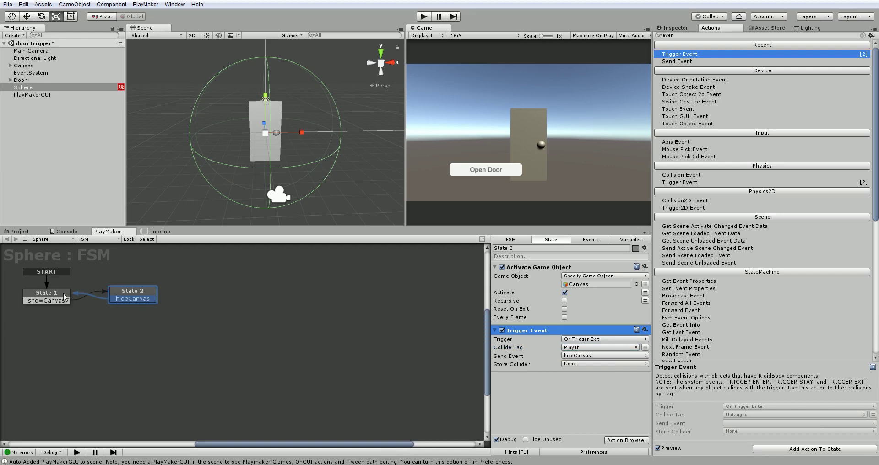
- Add an Activate Game Object action above State 1's Trigger Event, targeting the Canvas with Activate and Recursive off
left_click(55, 297)
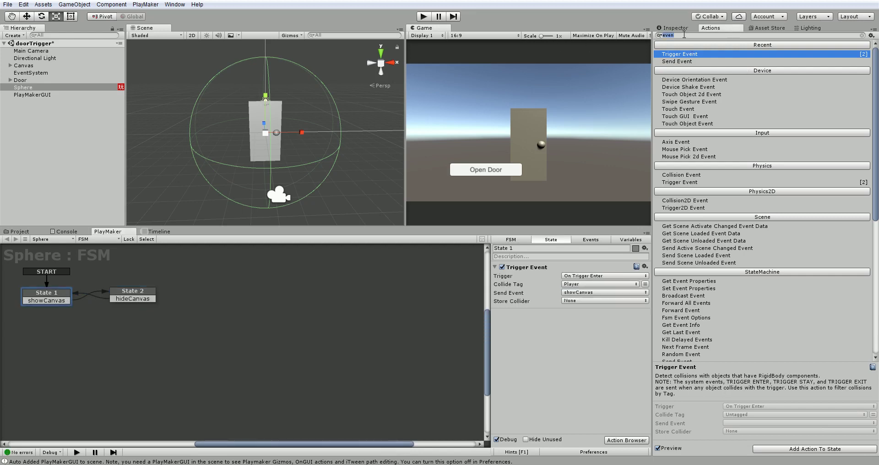
type("acti")
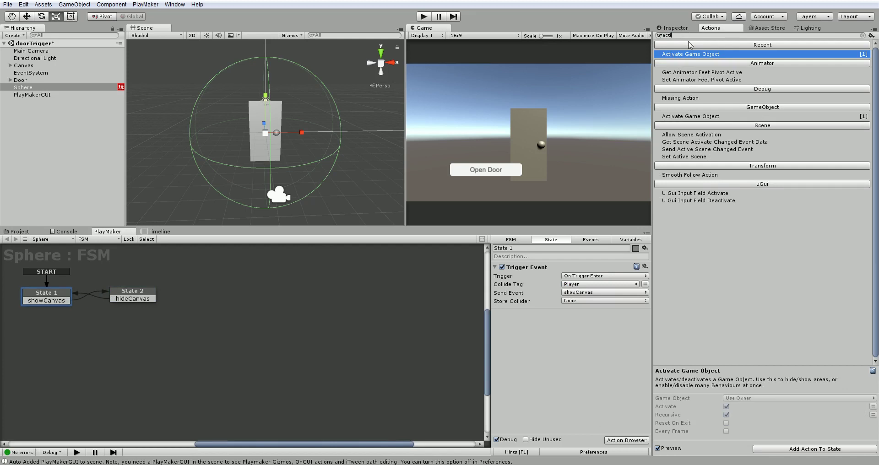
left_click_drag(689, 55, 541, 281)
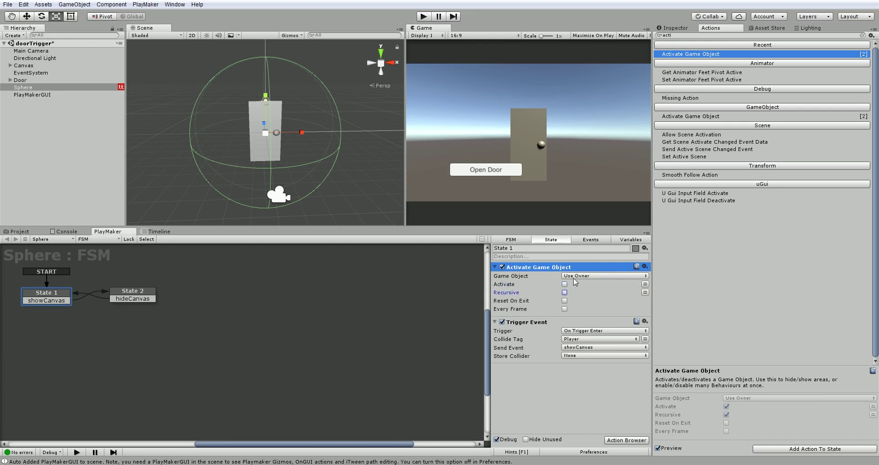
left_click(576, 277)
left_click(603, 296)
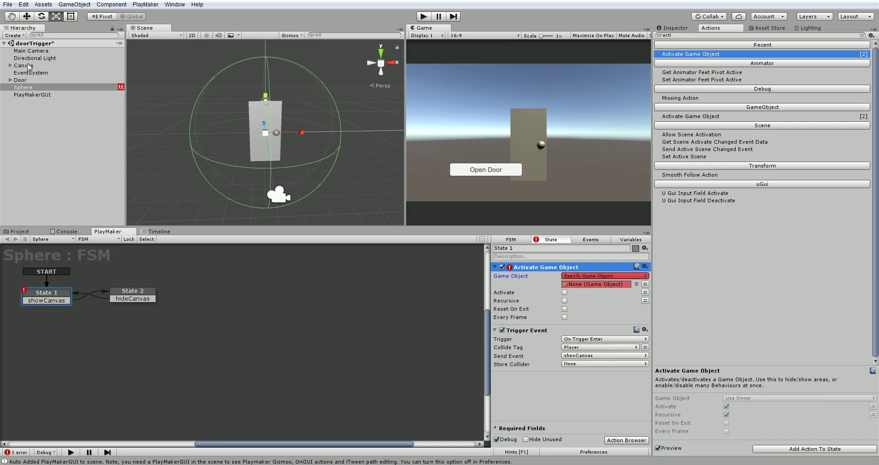
left_click_drag(28, 67, 577, 285)
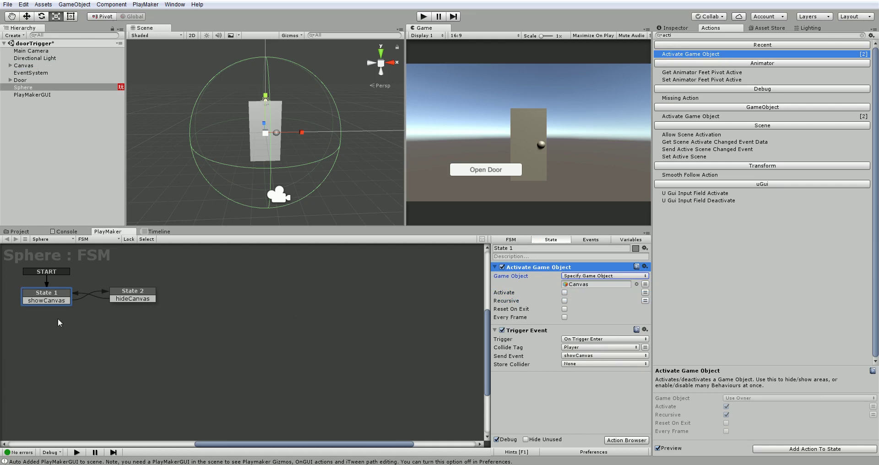
- Rename State 1 as Hide Canvas and State 2 as Show Canvas
left_click(545, 248)
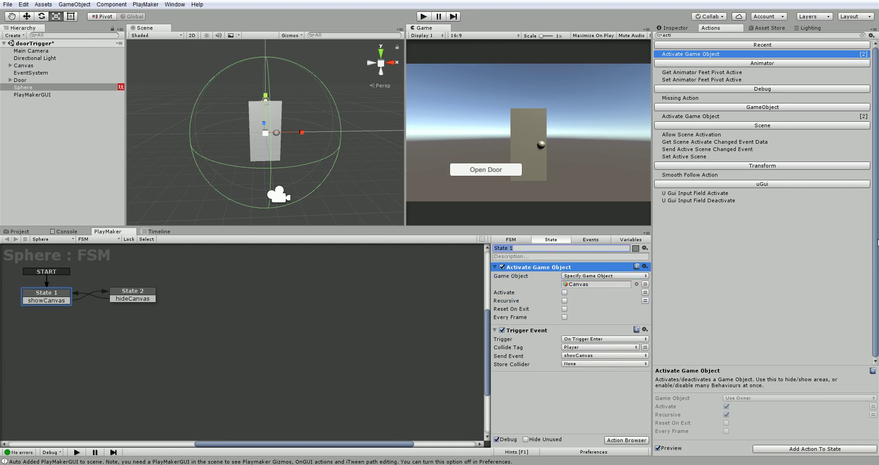
type("Hide Canvas")
left_click(125, 292)
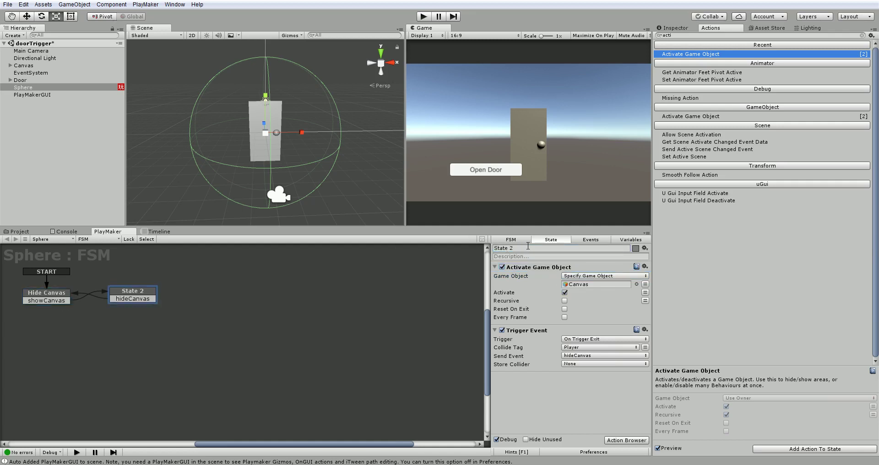
left_click(528, 247)
type("Show")
type("nvas")
- Color the Hide Canvas state red and the Show Canvas state green
left_click(51, 295)
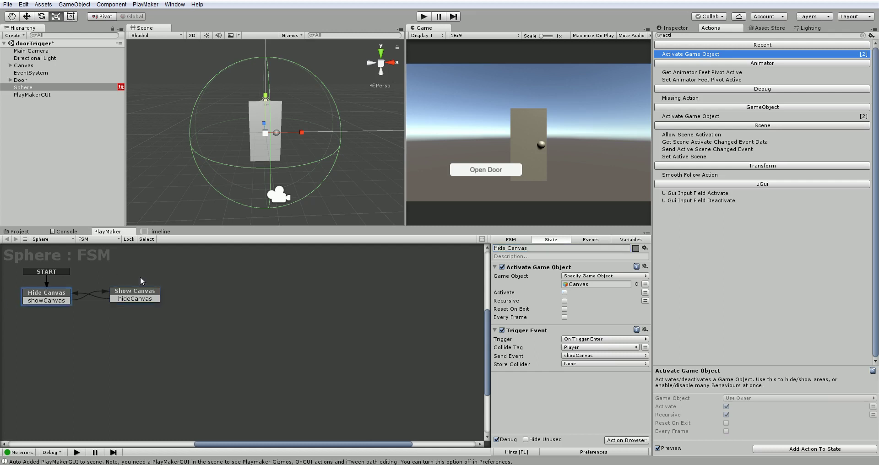
left_click(637, 249)
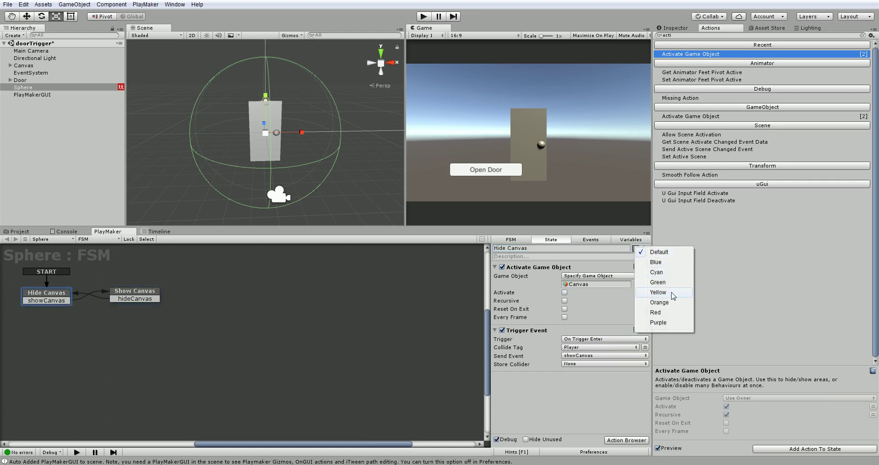
left_click(657, 313)
left_click(150, 299)
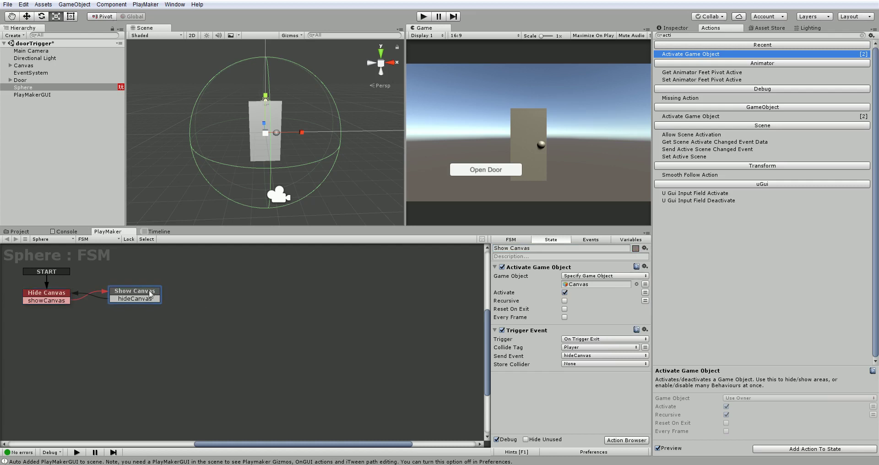
left_click(636, 249)
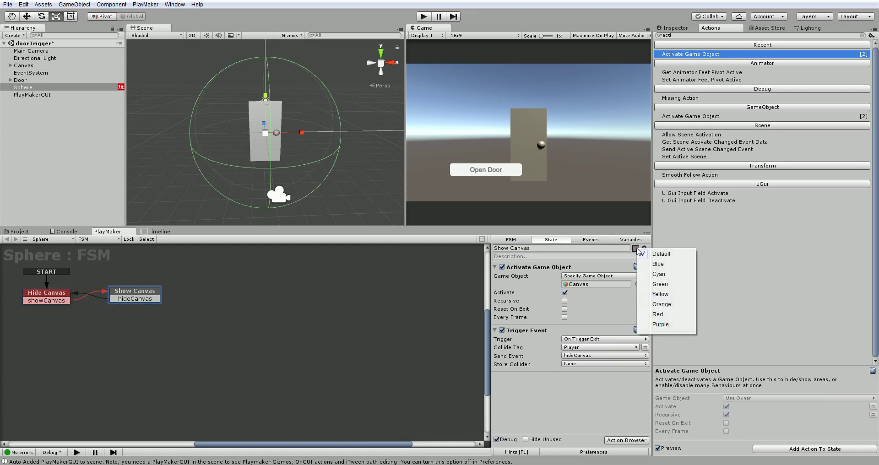
left_click(661, 284)
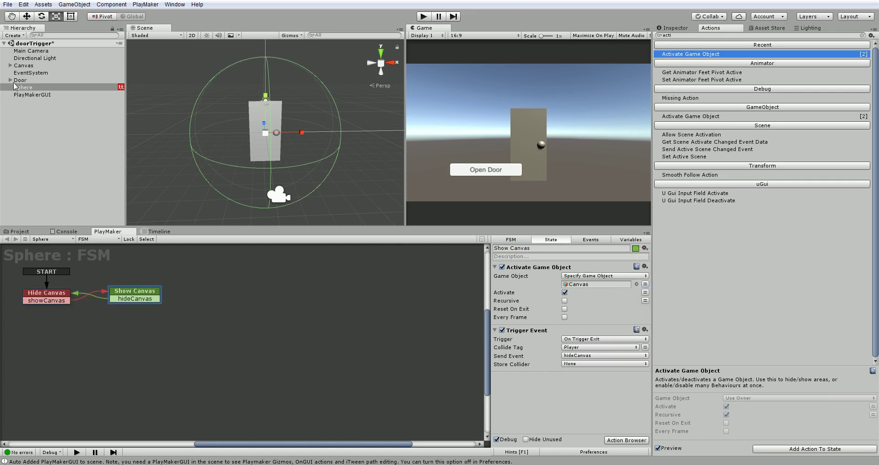
- Rename the Sphere object as triggerArea
left_click_drag(281, 142, 356, 144, "alt")
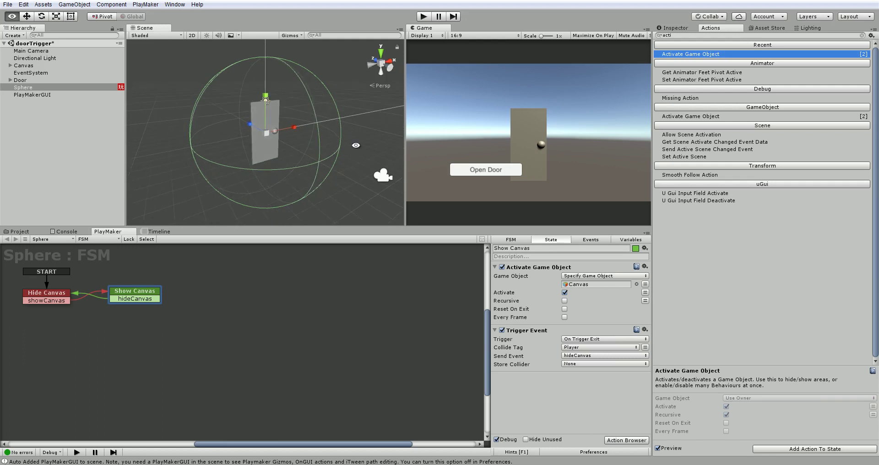
scroll(320, 145, "down", 5)
left_click(38, 112)
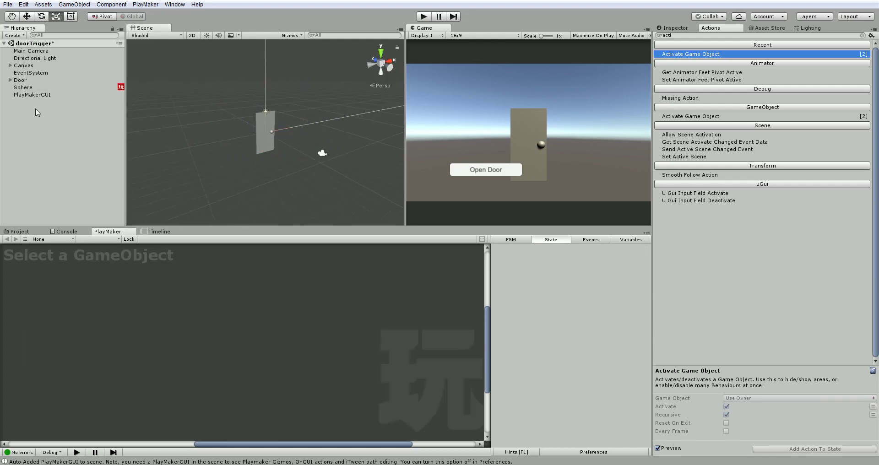
left_click(34, 87)
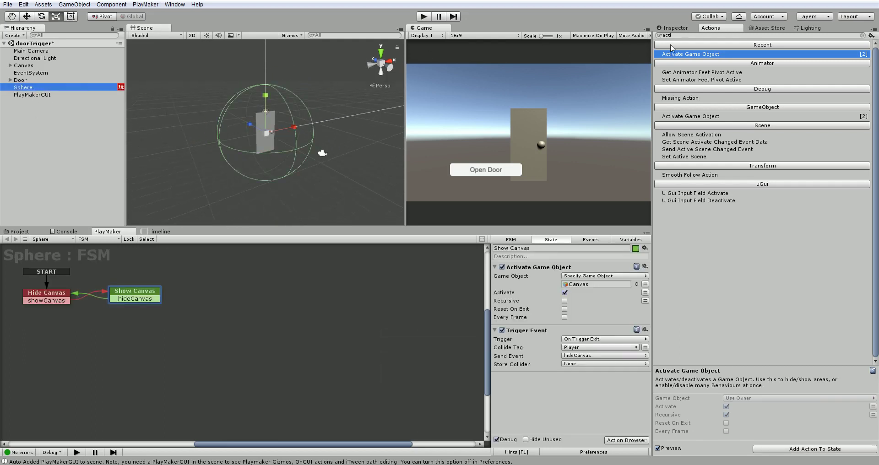
left_click(684, 30)
left_click(721, 37)
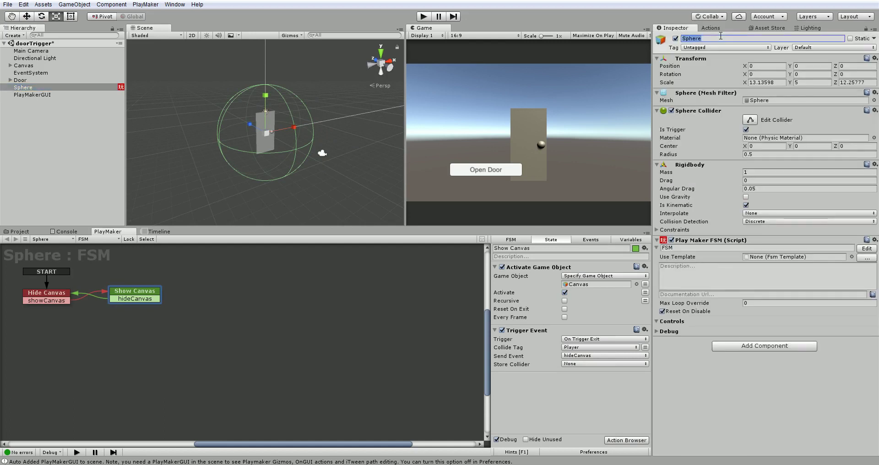
type("triggerArea")
key("Return")
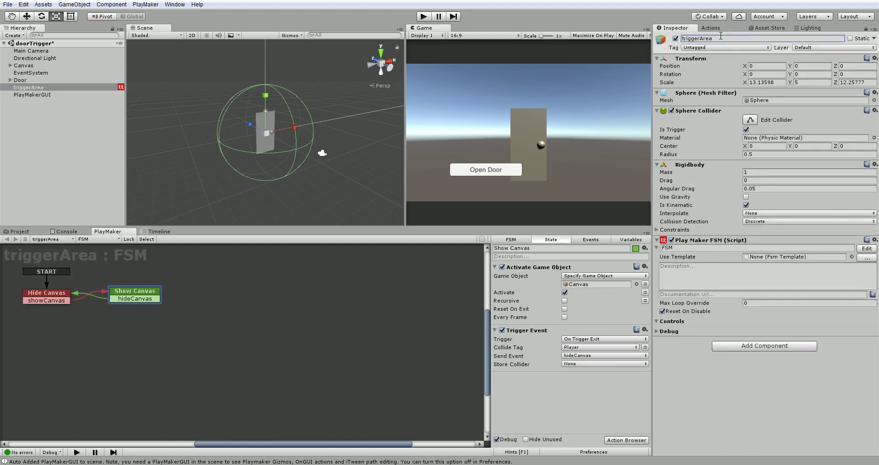
- Create a 3D capsule and move it along Z to about -14.27, out in front of the door
left_click(45, 108)
right_click(45, 108)
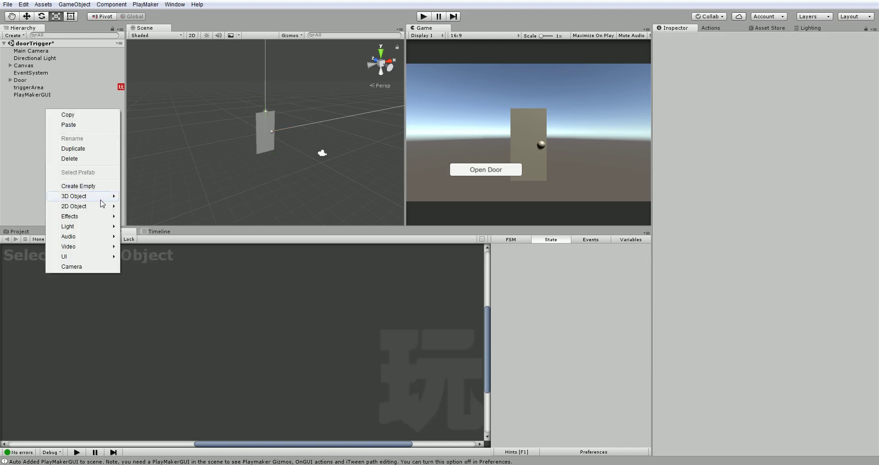
mouse_move(100, 199)
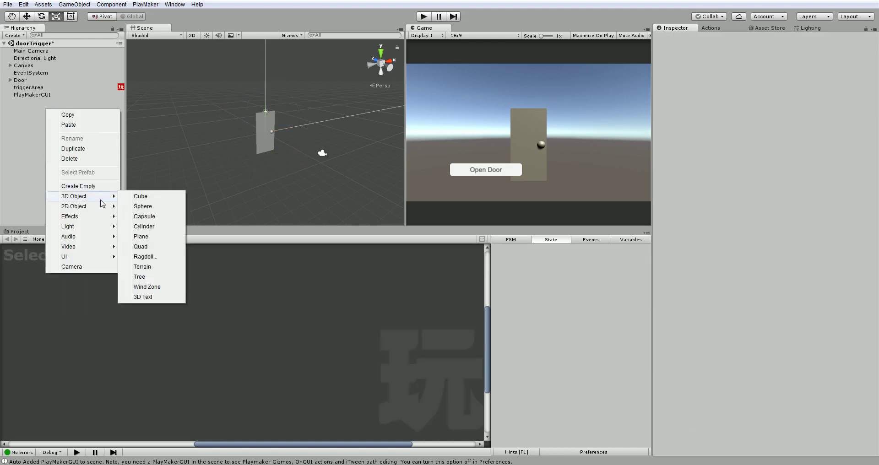
left_click(153, 217)
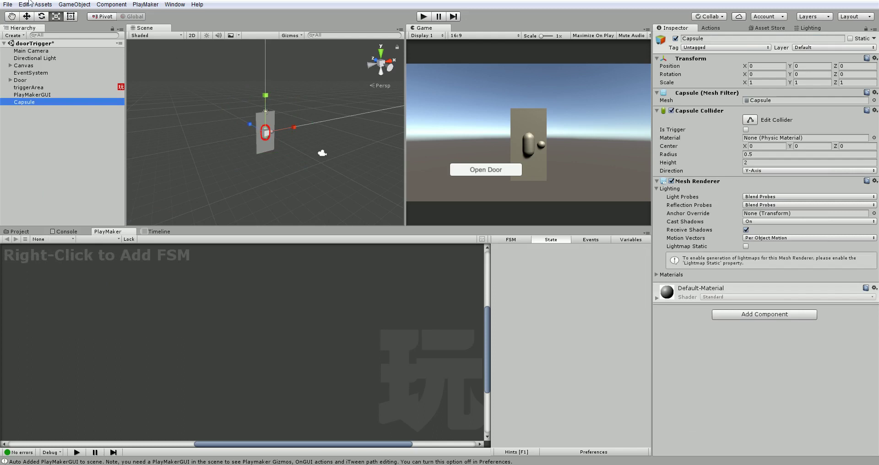
left_click(27, 16)
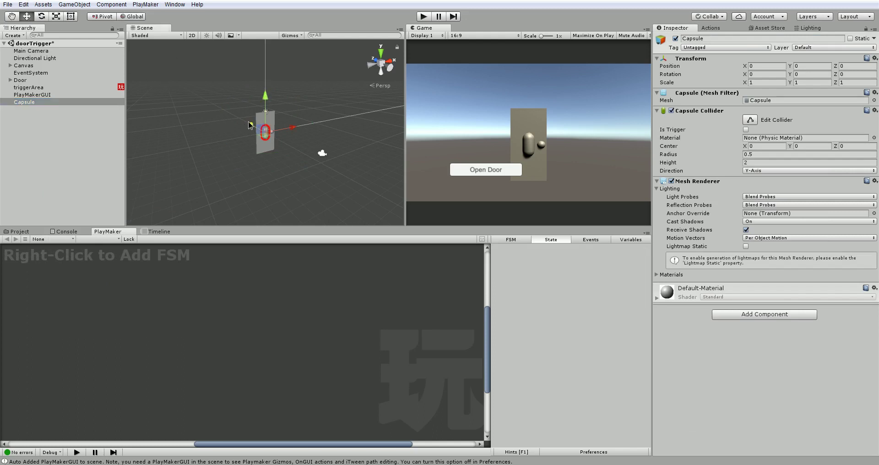
left_click_drag(248, 123, 294, 161)
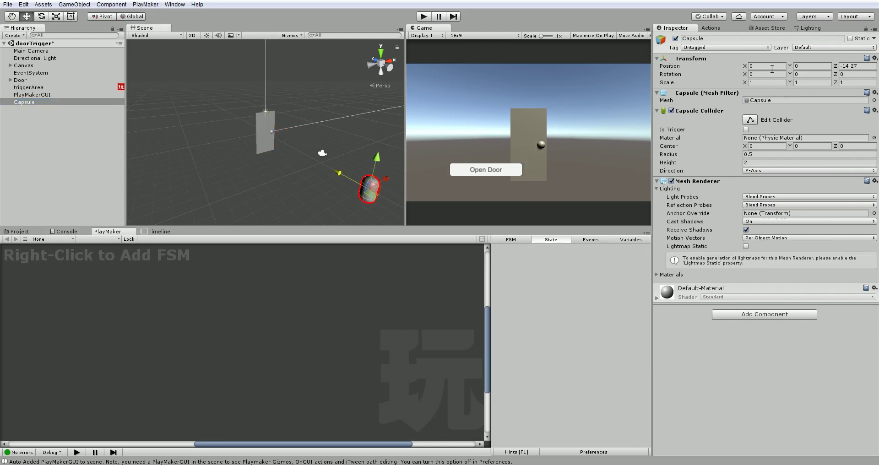
- Rename the capsule as Player with the Player tag, and save the scene
left_click(728, 38)
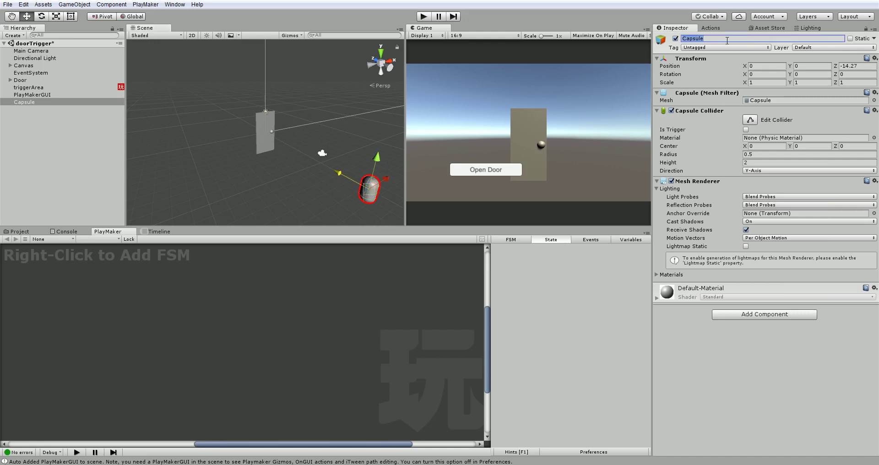
type("Player")
left_click(714, 48)
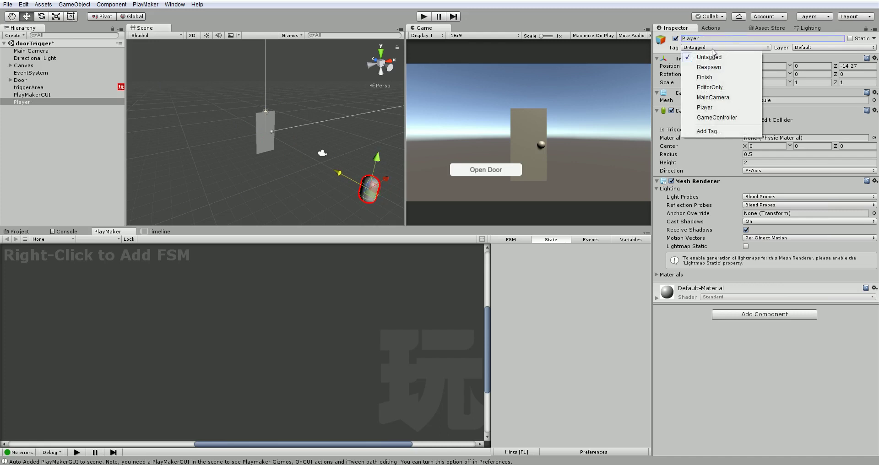
left_click(723, 107)
left_click(1, 7)
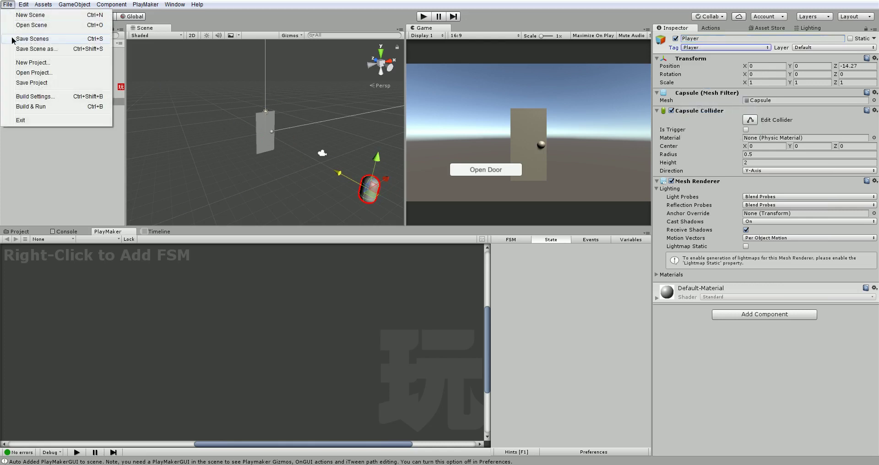
left_click(18, 37)
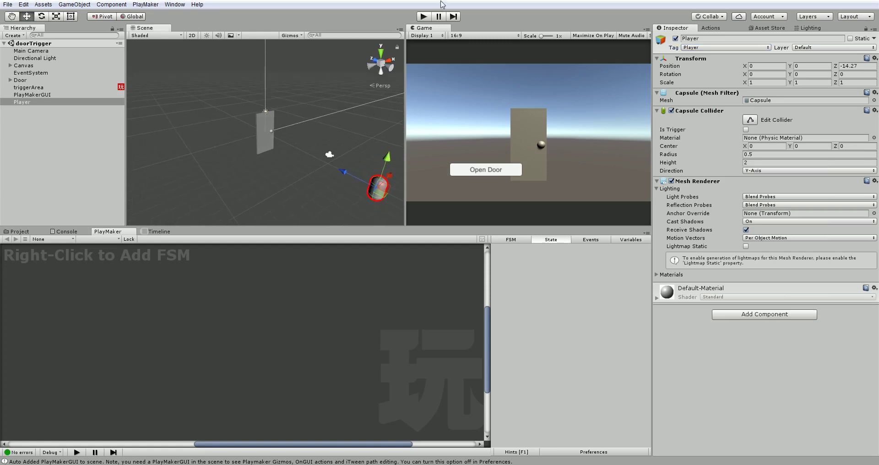
- Play-test the trigger by moving the Player along Z to about -4.73 and back out to about -12.49, and stop playback
left_click(424, 16)
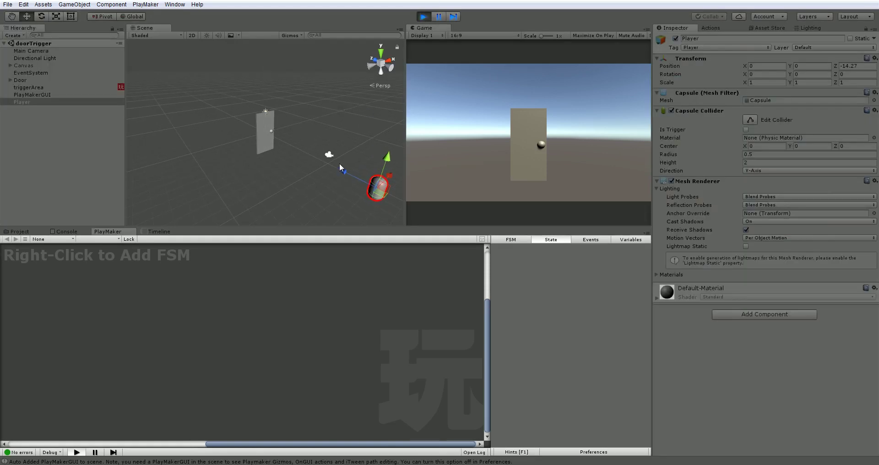
left_click_drag(345, 174, 204, 125)
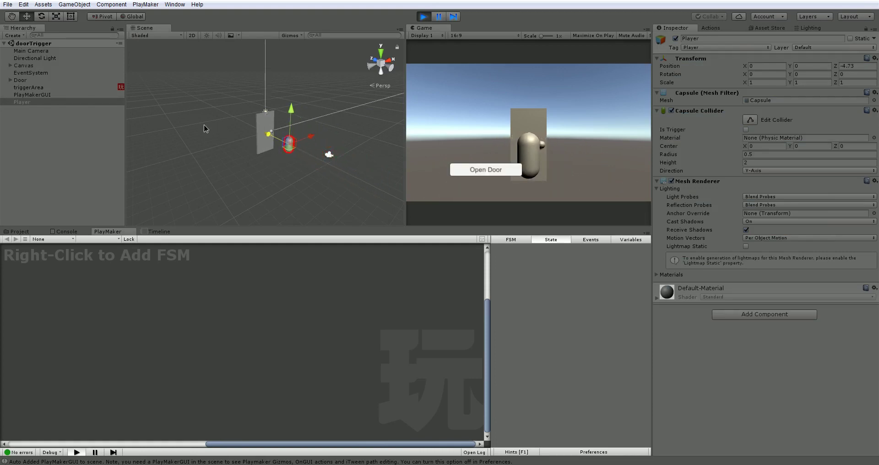
left_click_drag(204, 124, 340, 112)
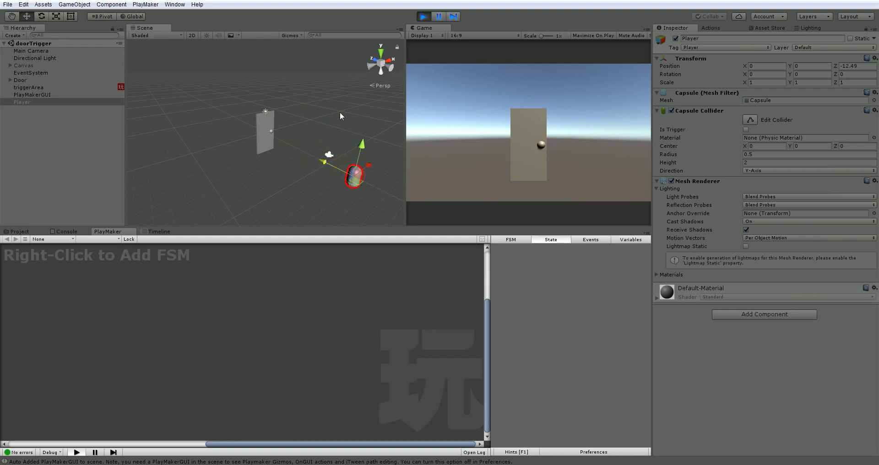
left_click(423, 17)
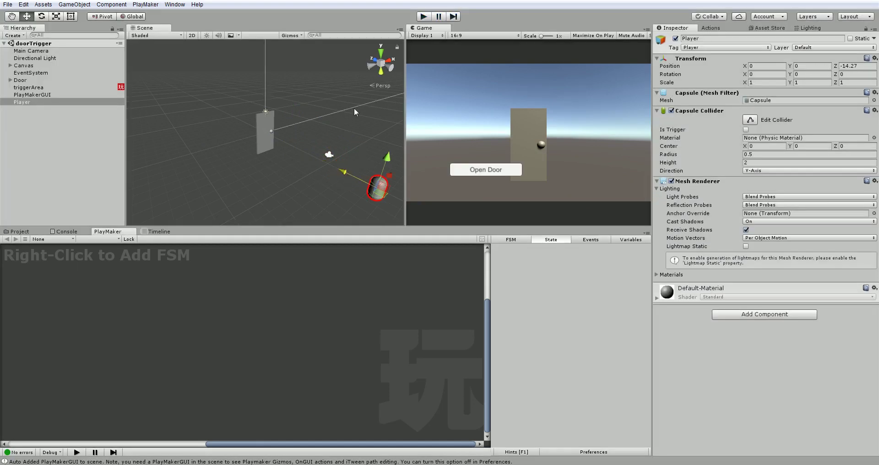
- Move Door below Player in the hierarchy and create an empty root object named Door Hinge
left_click_drag(343, 99, 211, 94, "alt")
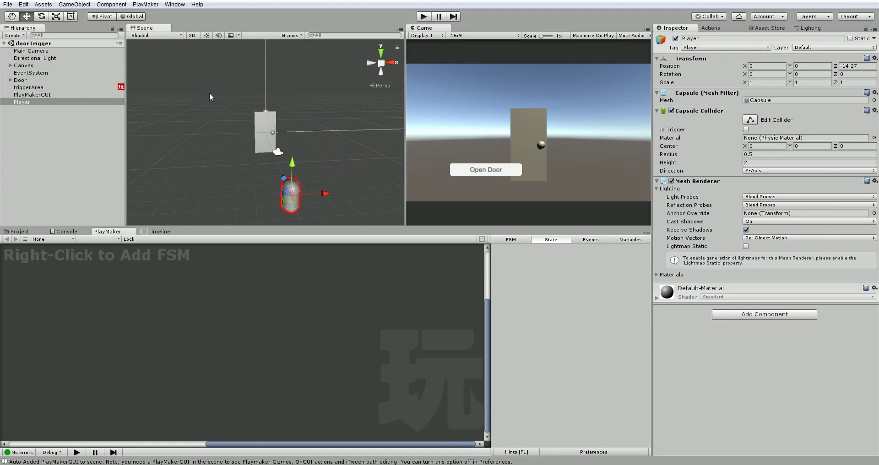
left_click_drag(25, 80, 60, 107)
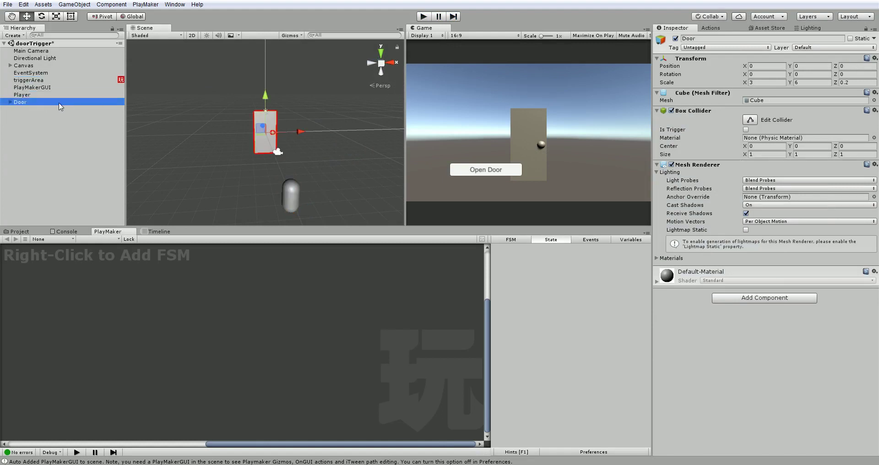
left_click(21, 116)
right_click(21, 116)
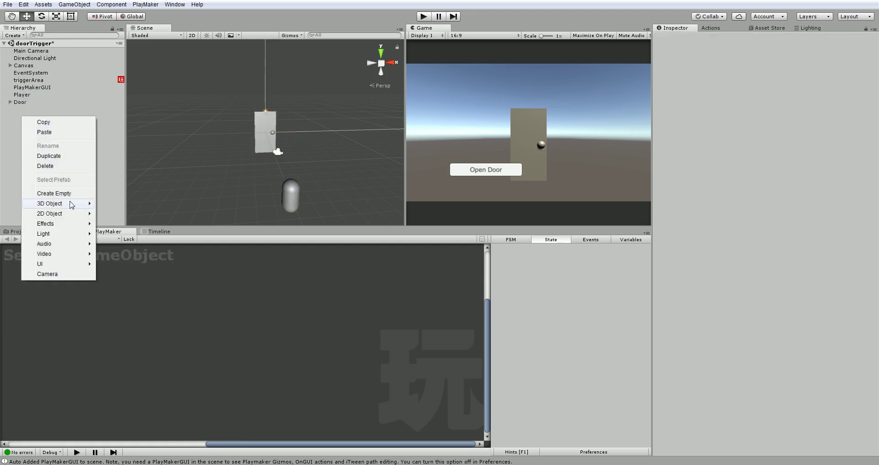
left_click(71, 194)
left_click(728, 39)
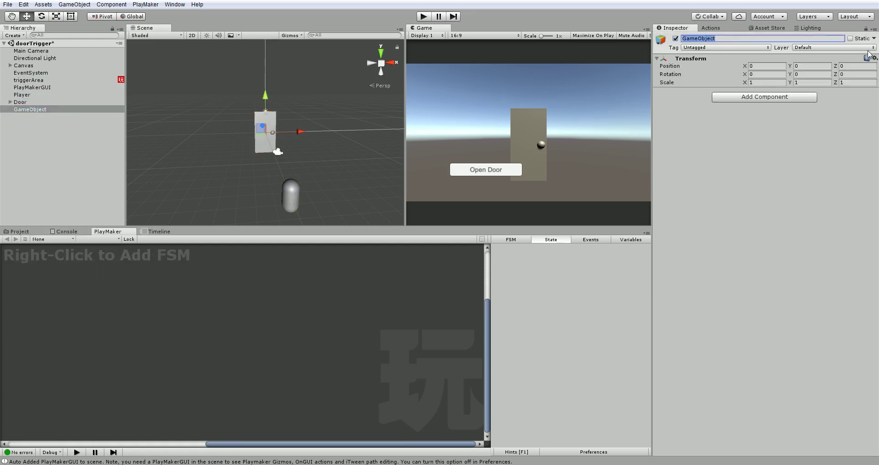
type("Door Hinge")
- Parent the Door object to Door Hinge in the hierarchy
left_click_drag(22, 102, 28, 110)
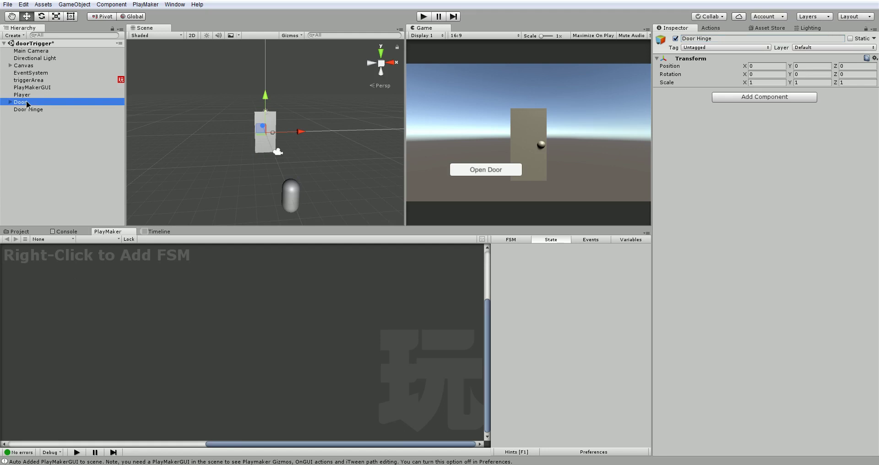
scroll(310, 153, "up", 4)
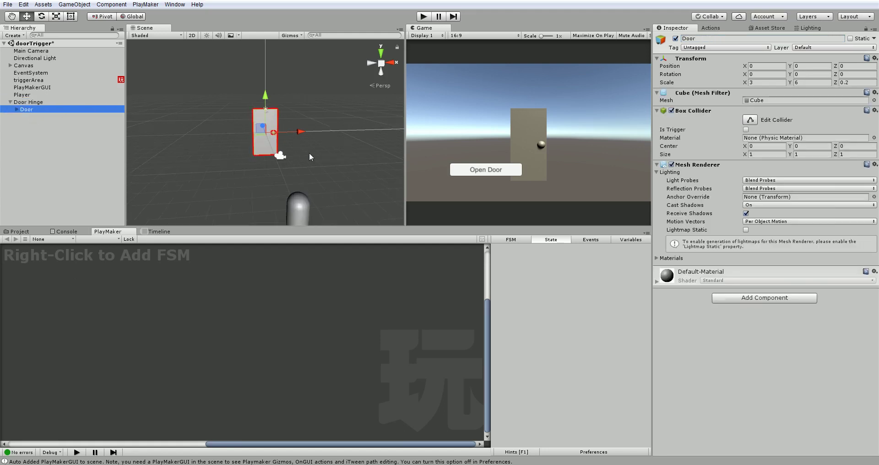
- Rotate Door about Y to about -20.9 degrees as a test, and reset its rotation to 0
left_click(41, 16)
left_click_drag(284, 144, 311, 141)
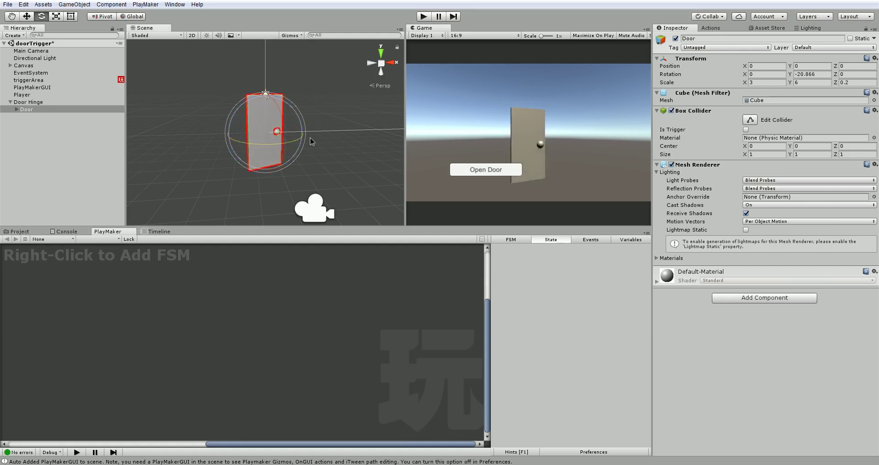
left_click(27, 17)
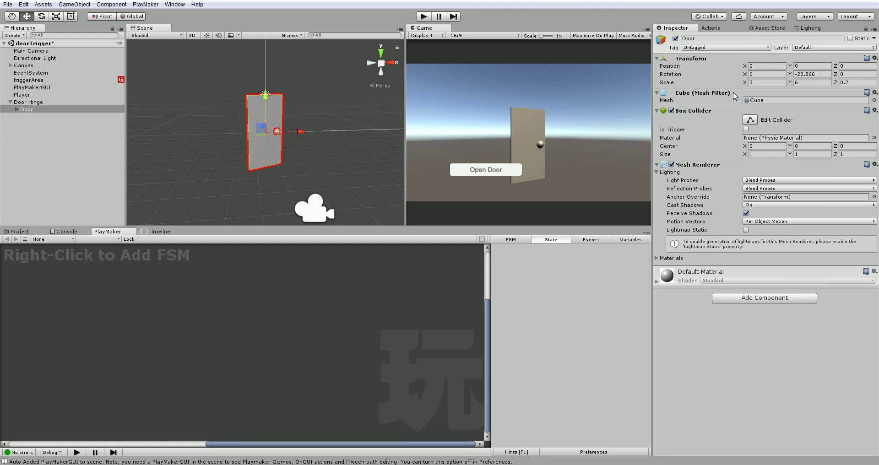
left_click(818, 74)
type("0")
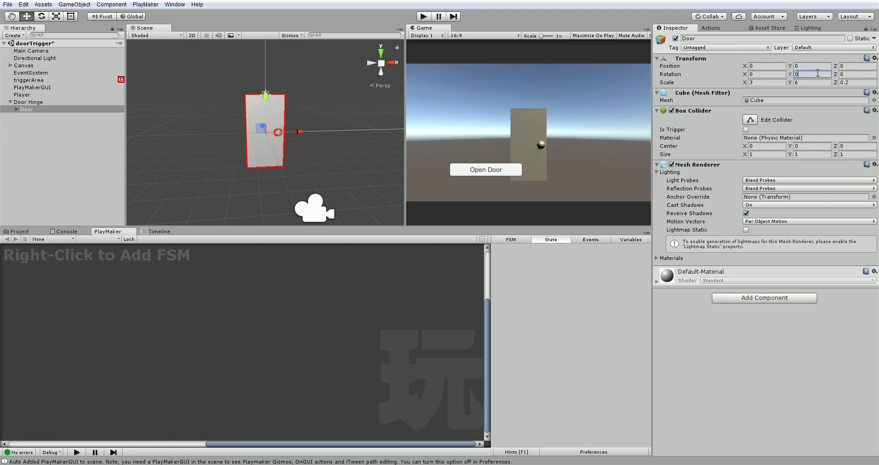
key("Tab")
left_click(767, 74)
key("BackSpace")
key("BackSpace")
key("BackSpace")
key("BackSpace")
- Set Door's X position to -1.5 and check where the Door Hinge pivot sits using the Rotate tool
left_click(771, 66)
type("-1.5")
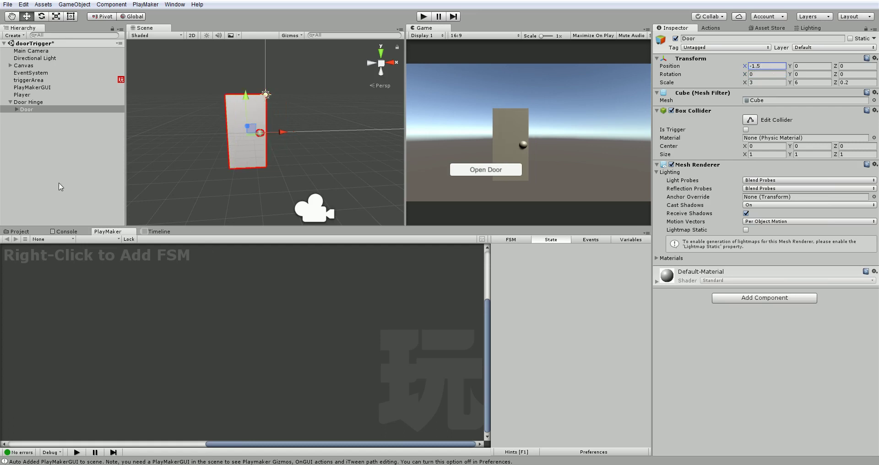
left_click(45, 102)
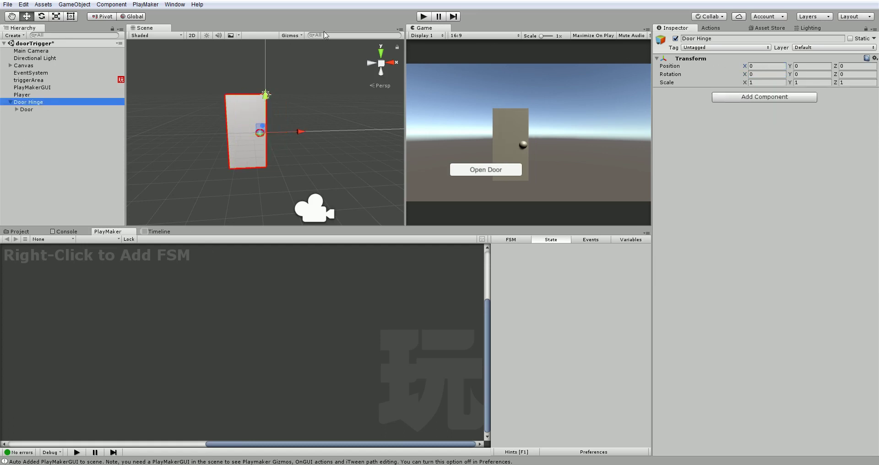
left_click(41, 17)
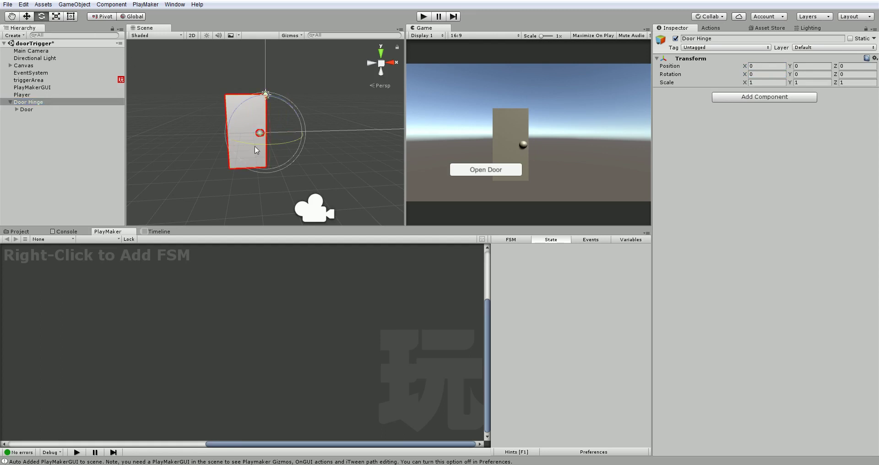
mouse_move(255, 147)
left_mouse_down()
mouse_move(183, 155)
mouse_move(176, 138)
mouse_move(302, 124)
mouse_move(261, 135)
left_mouse_up()
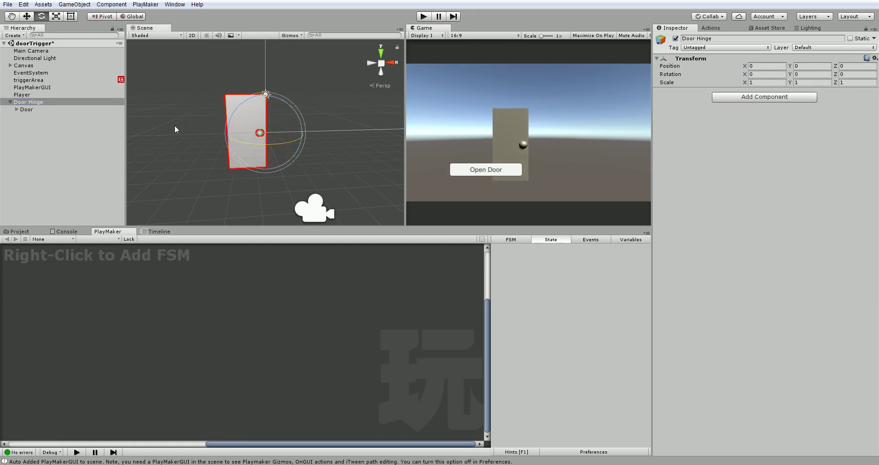
- Set Door's X position to 1.5 relative to Door Hinge
left_click(26, 110)
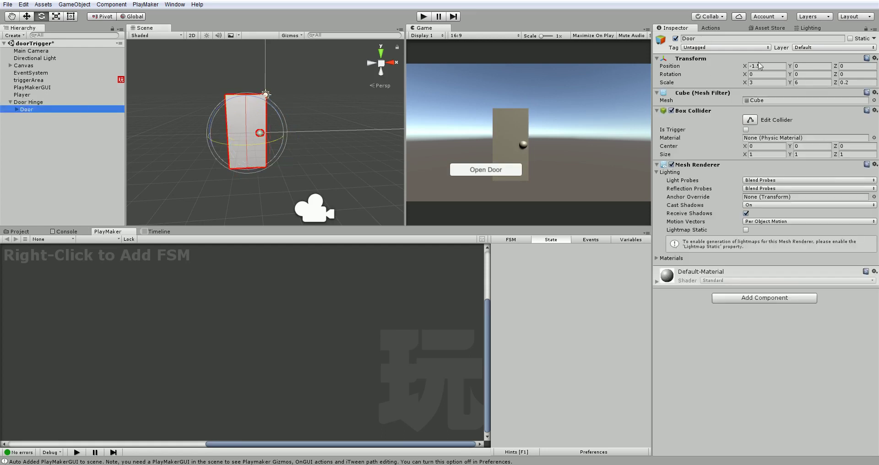
left_click(781, 66)
type("1.5")
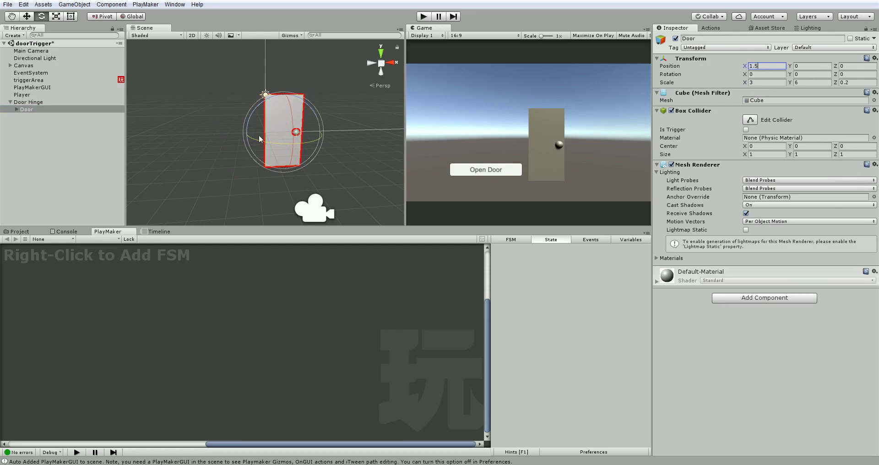
key("Return")
- Swing Door Hinge about the Y axis to test the hinge, and undo both test rotations
left_click(42, 103)
left_click_drag(296, 137, 191, 149)
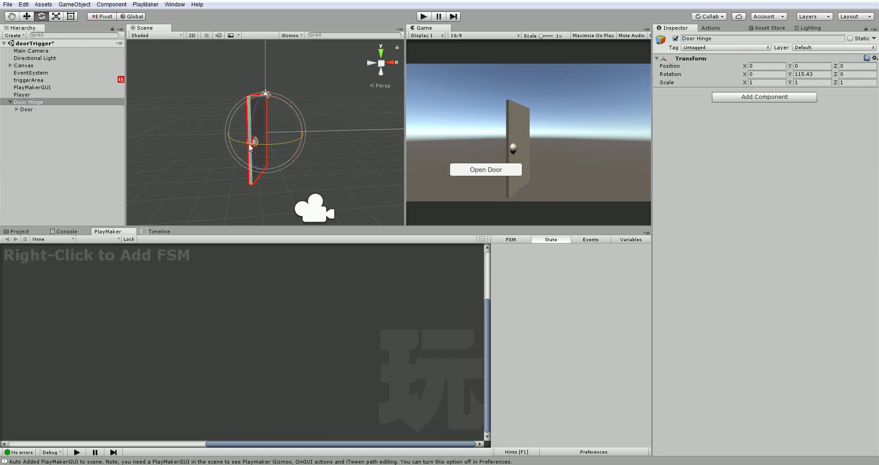
left_click_drag(250, 146, 289, 133)
key("ctrl+z")
key("ctrl+z")
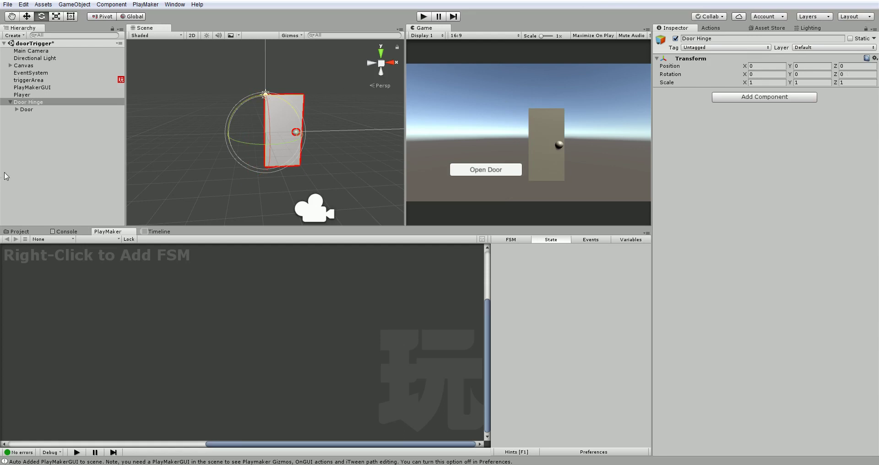
- Open the Animation window for Door Hinge, dock it beside Timeline, and enlarge the lower panel area
left_click(28, 110)
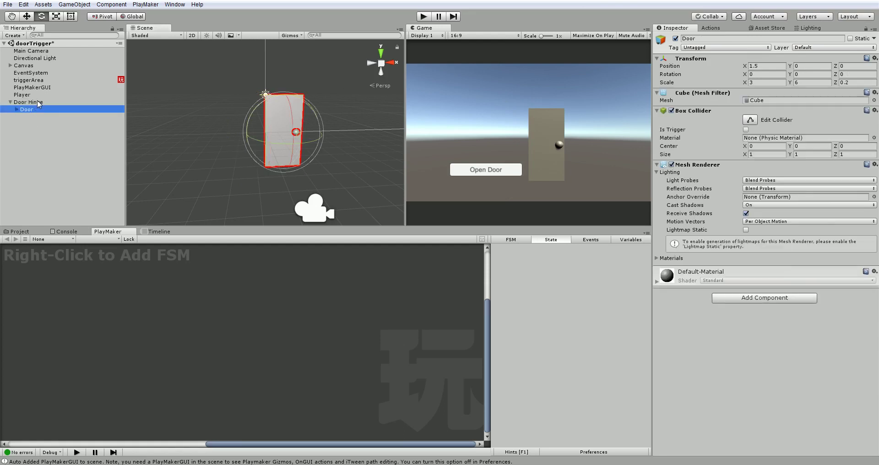
left_click(38, 103)
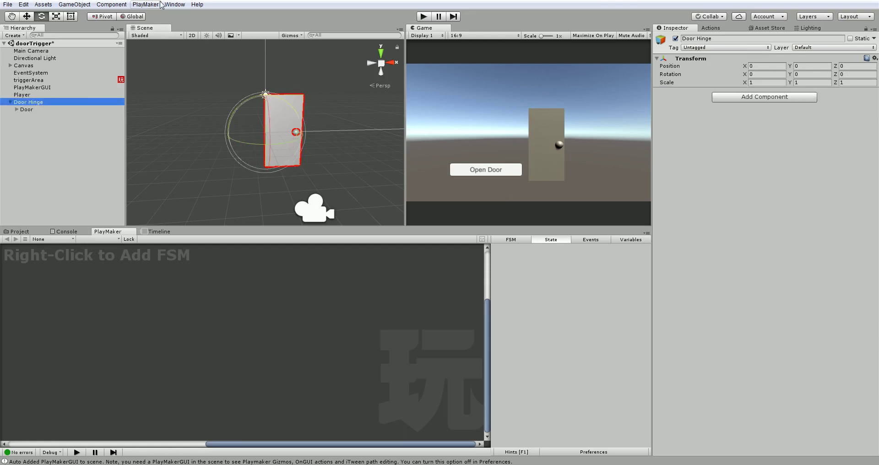
left_click(174, 5)
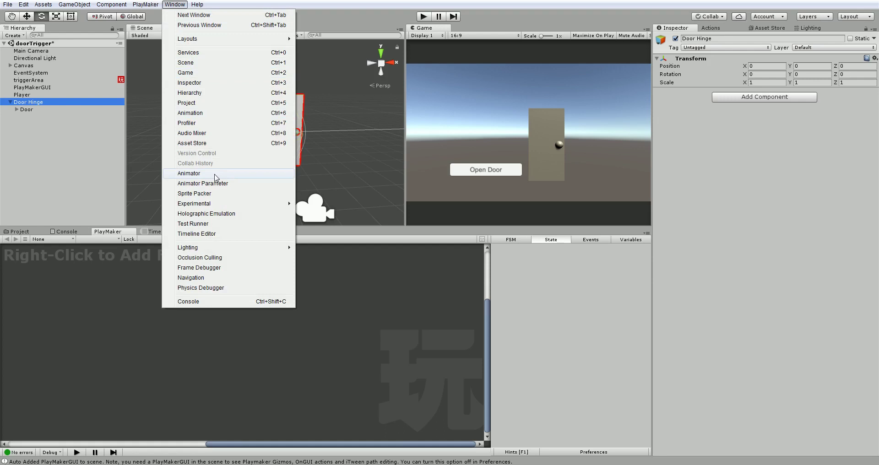
left_click(201, 114)
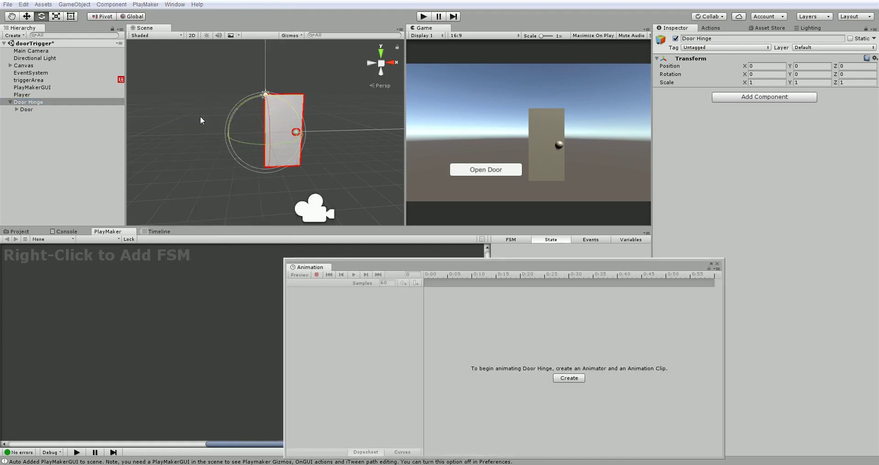
left_click_drag(199, 245, 212, 191)
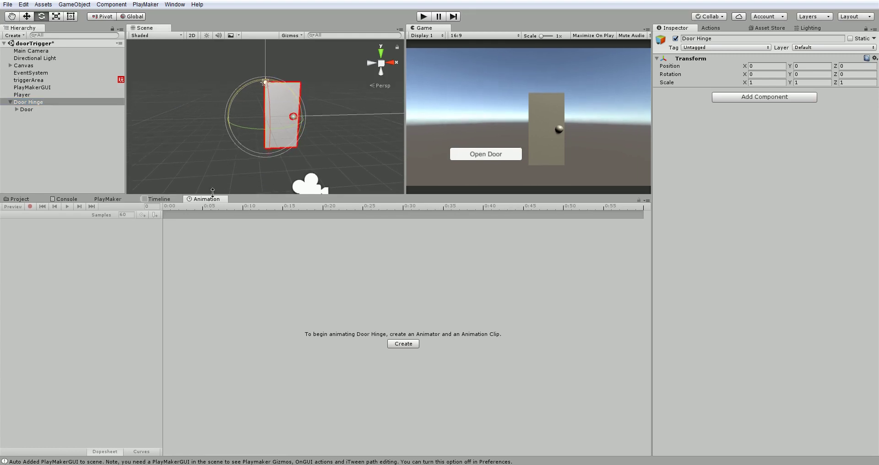
- Start a new animation clip for Door Hinge and create an animations folder inside Assets to hold it
left_click(400, 346)
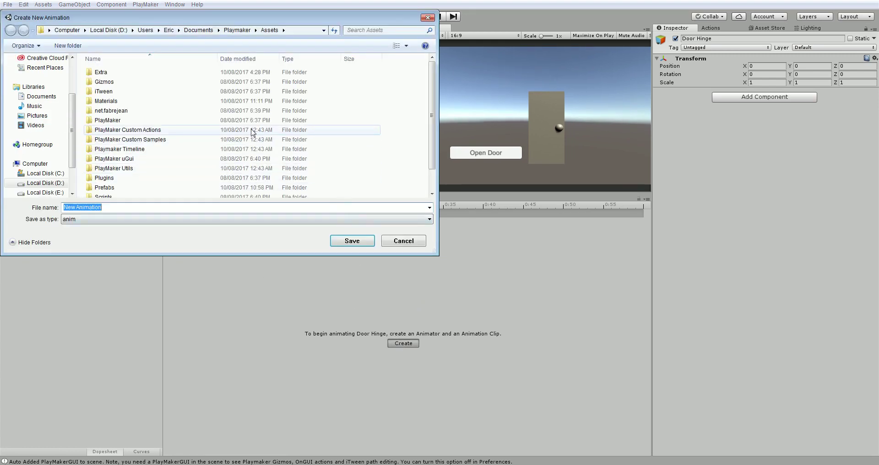
left_click(85, 48)
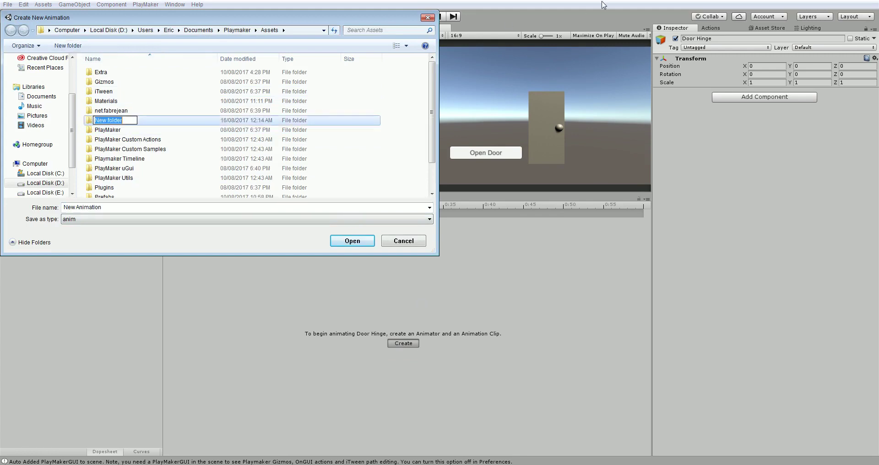
type("animations")
key("Return")
key("Return")
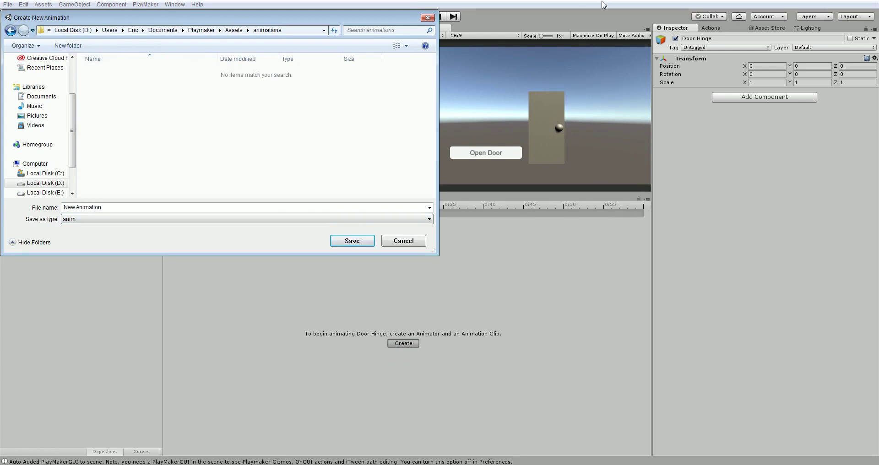
- Save the new animation clip as openDoor in the animations folder
left_click(225, 204)
type("ope")
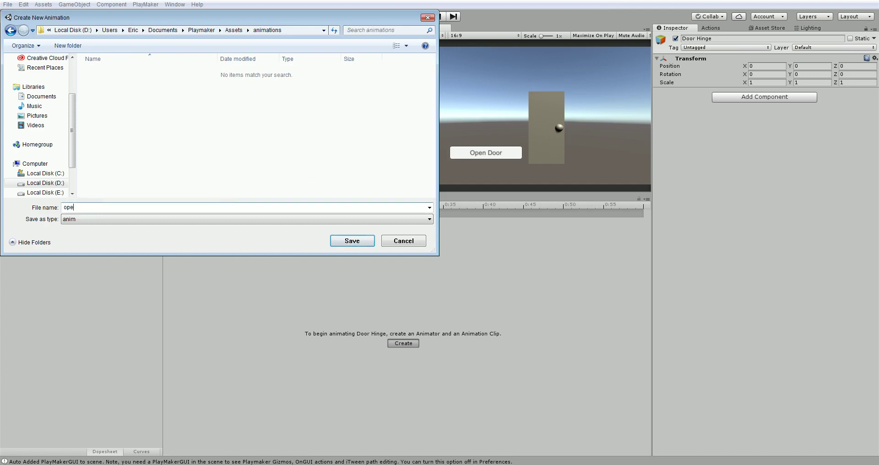
type("nDoor")
key("Return")
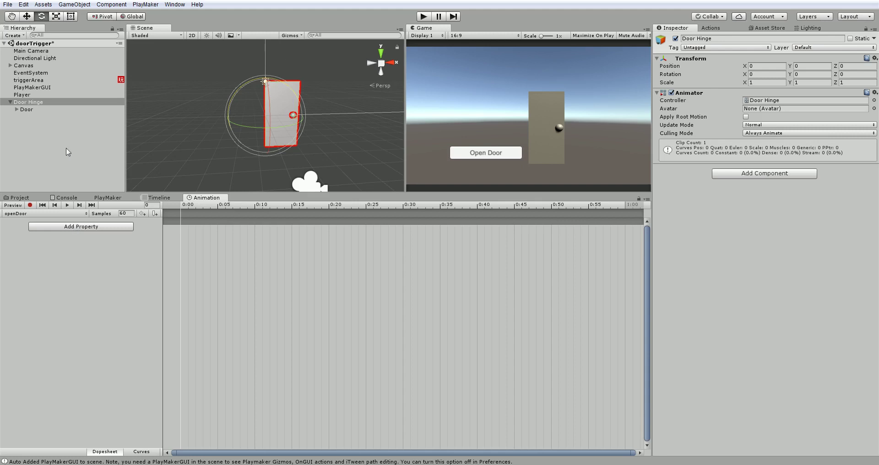
- Enable keyframe recording for openDoor and add a rotation key for Door Hinge at 0:00
left_click_drag(39, 103, 200, 251)
left_click(30, 205)
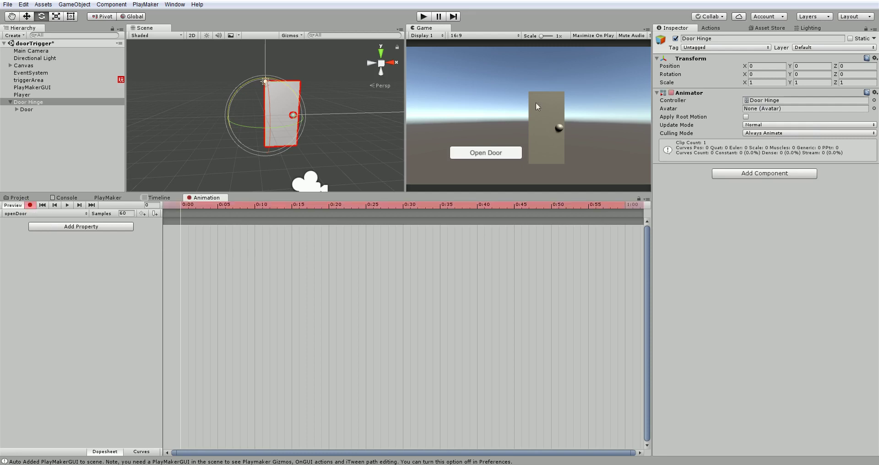
right_click(746, 75)
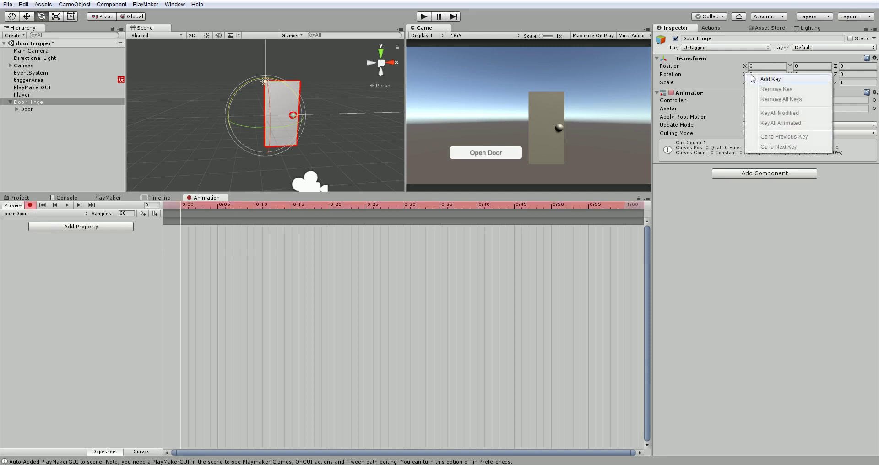
left_click(755, 77)
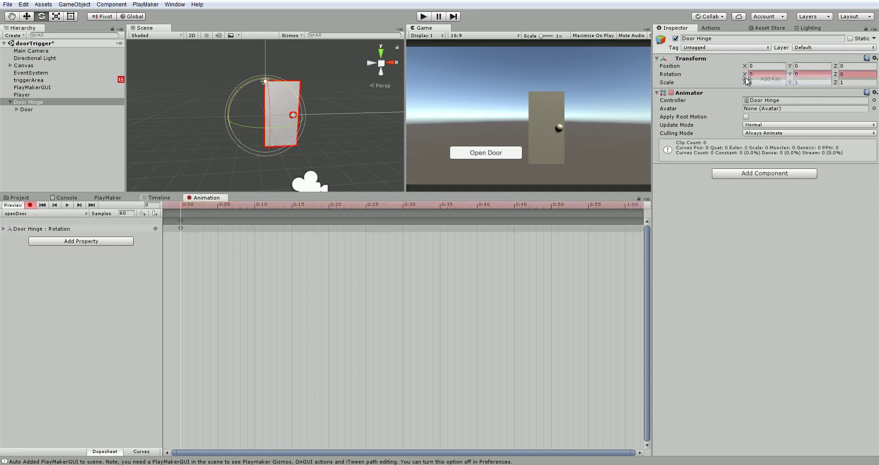
- Record a Door Hinge rotation key at 0:05 with X at 0 and Y at -90
left_click(188, 207)
left_click_drag(188, 208, 219, 214)
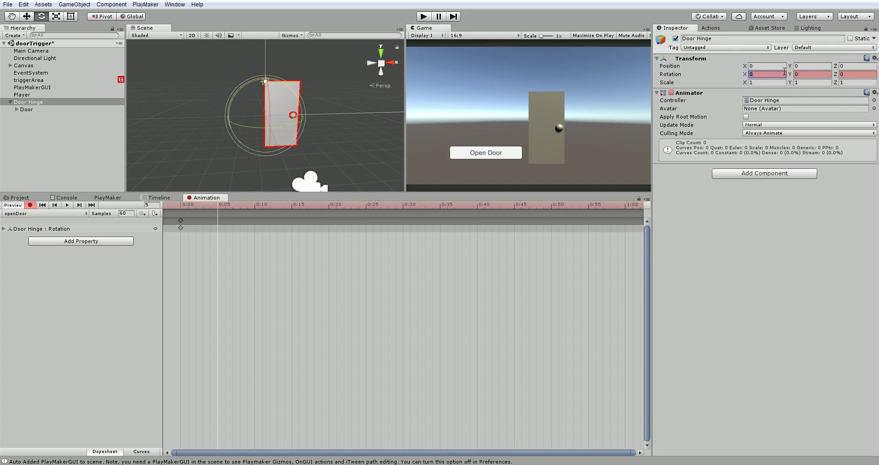
type("90")
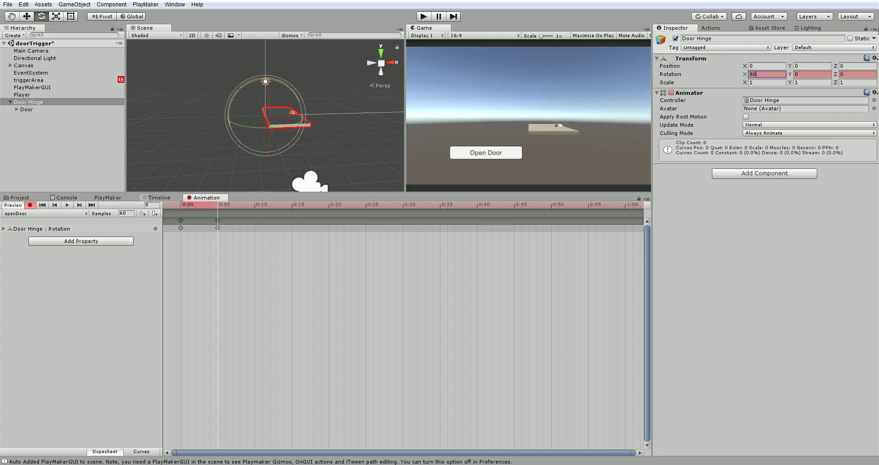
key("Return")
left_click(813, 75)
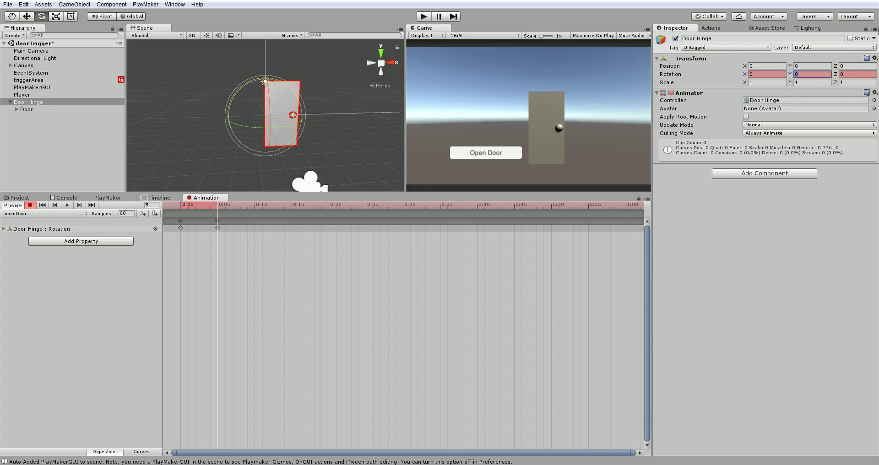
type("90")
key("BackSpace")
key("BackSpace")
type("-90")
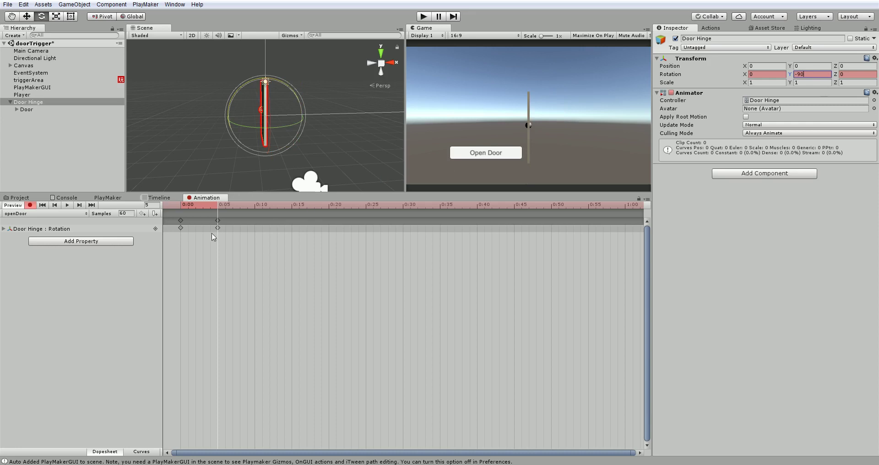
- Record a Door Hinge rotation key at 0:10 with Y at 0
left_click_drag(229, 205, 252, 211)
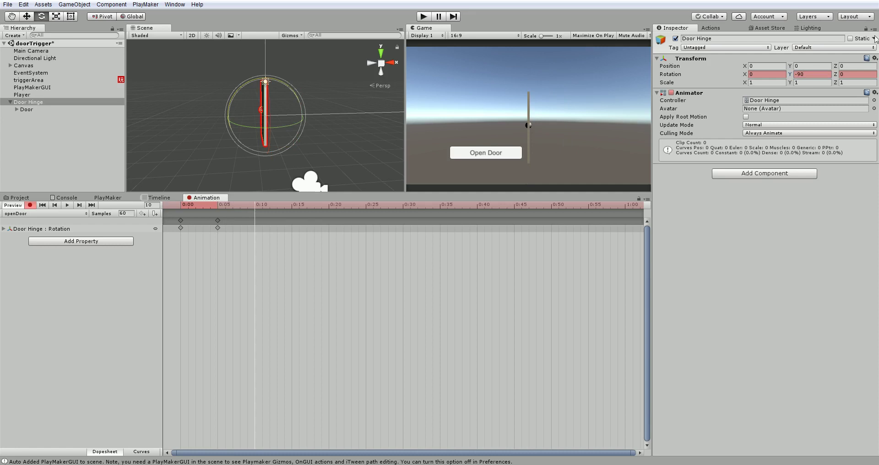
double_click(813, 74)
type("0")
key("Return")
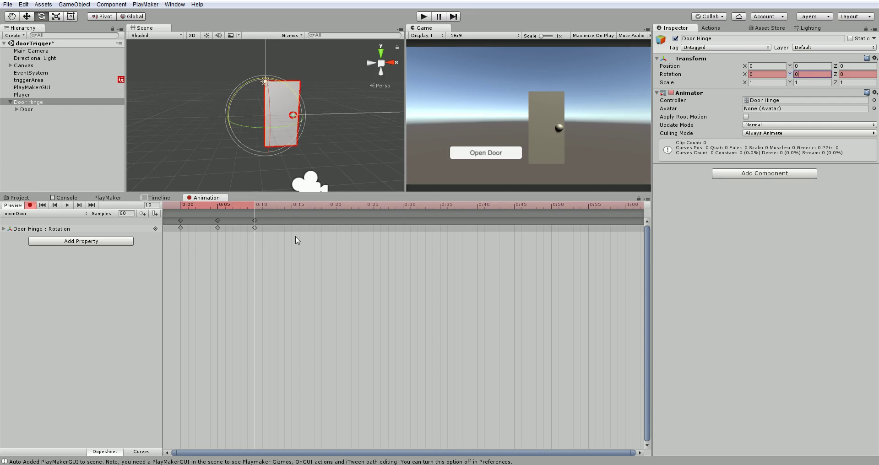
- Stop keyframe recording, return the playhead to 0:05, and delete the rotation key at 0:10
left_click(30, 205)
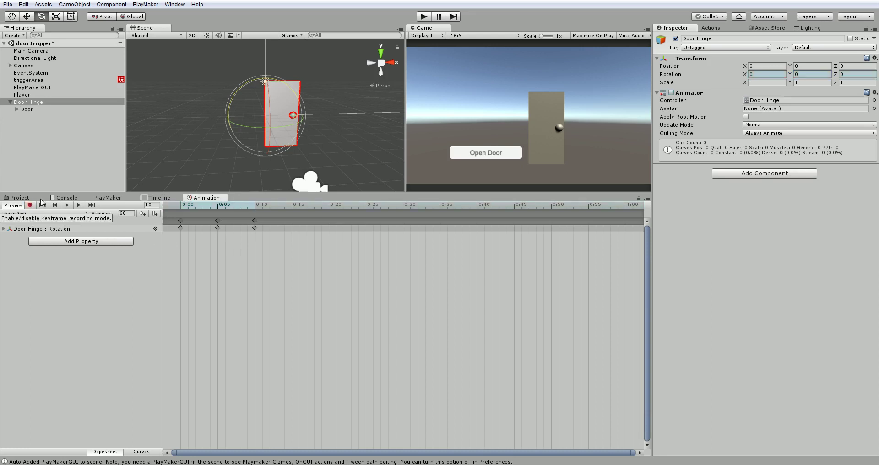
left_click_drag(254, 205, 221, 213)
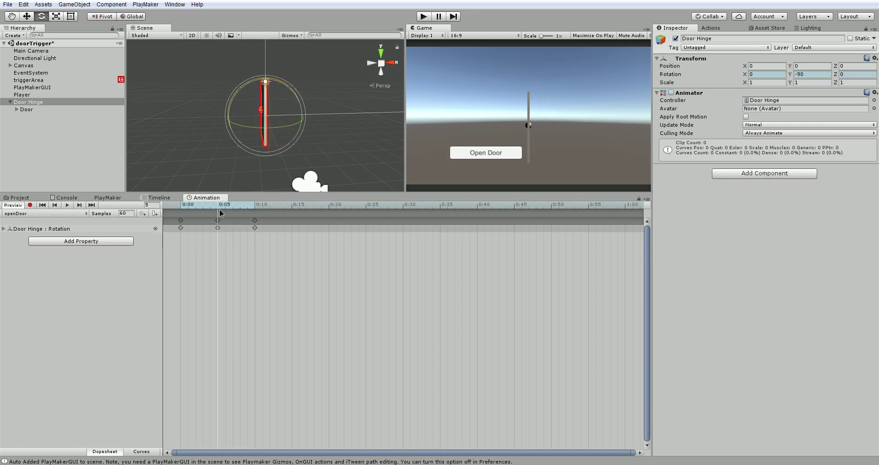
left_click(255, 220)
key("Delete")
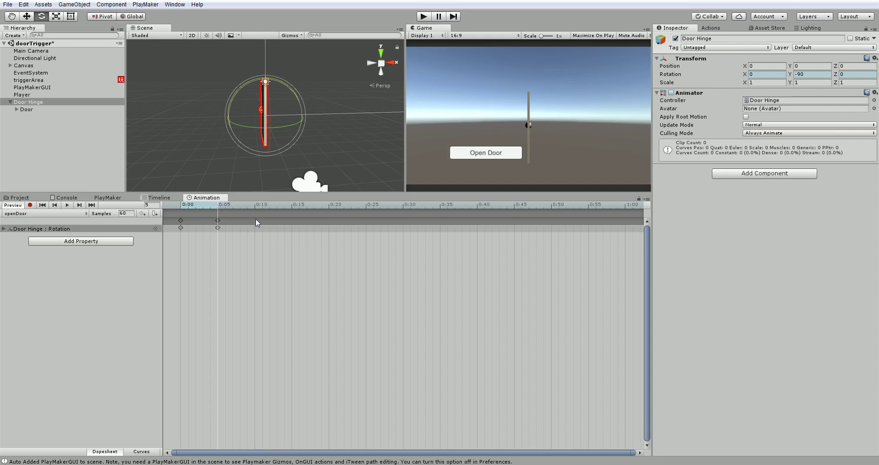
- Return the openDoor animation playhead to 0:00 and save the scene
left_click_drag(216, 209, 170, 216)
left_click(7, 4)
left_click(32, 40)
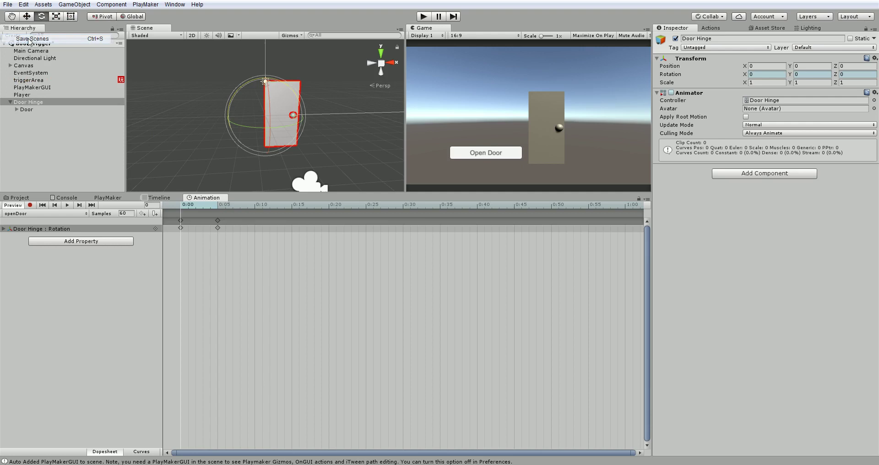
- Add a PlayMaker FSM to the Button inside the Canvas
left_click(107, 198)
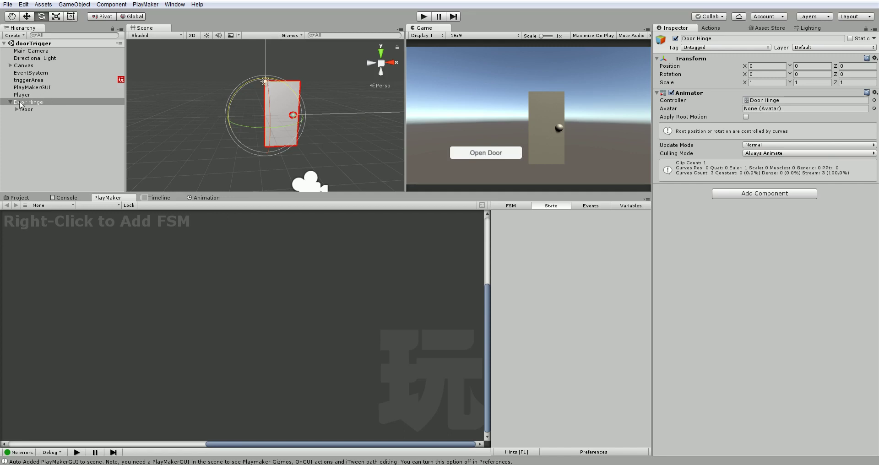
left_click(10, 65)
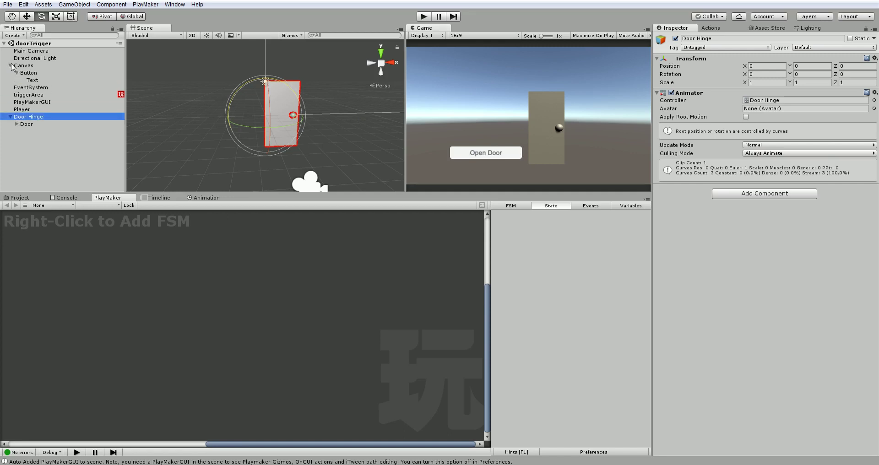
left_click(37, 74)
scroll(737, 243, "down", 5)
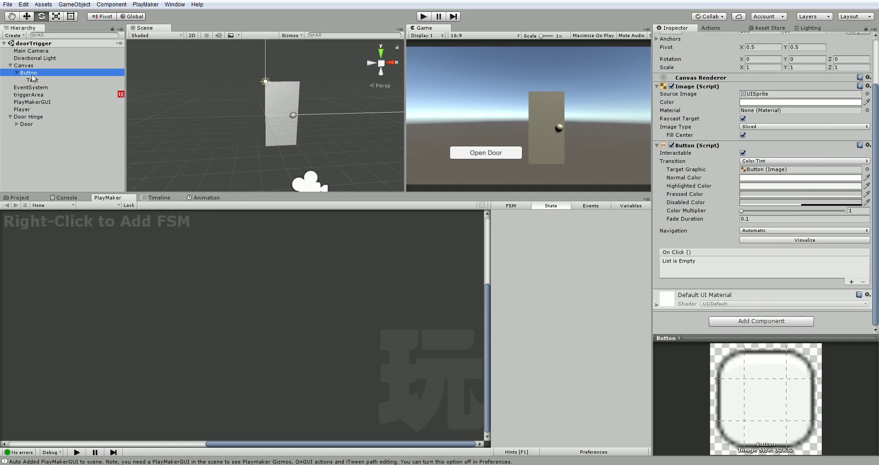
right_click(111, 284)
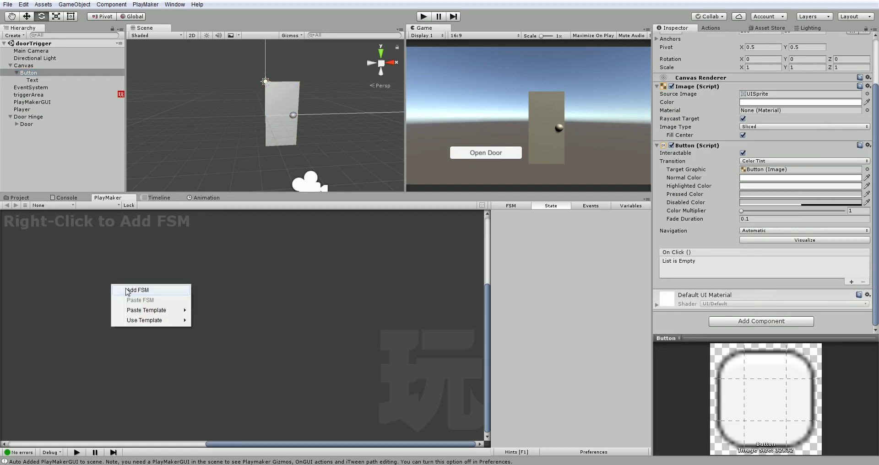
left_click(124, 288)
scroll(712, 208, "down", 4)
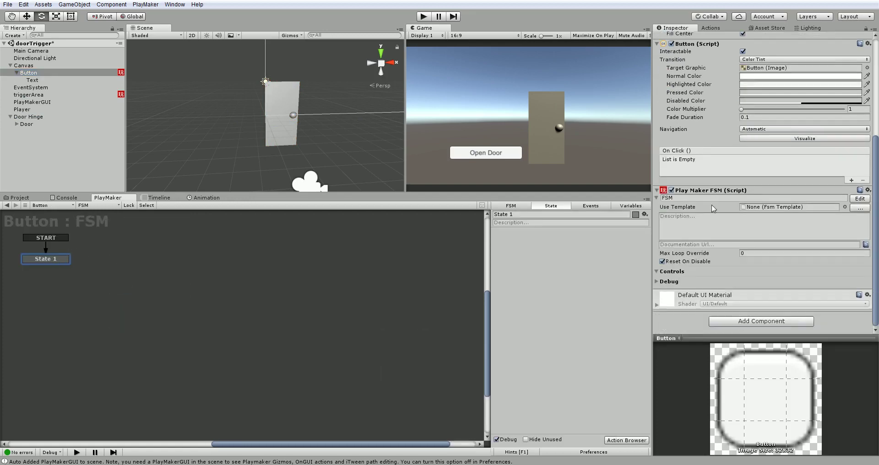
- Search the components for "ugui proxy" and add Play Maker U Gui Component Proxy to the Button
scroll(700, 222, "up", 2)
scroll(700, 223, "down", 2)
left_click(761, 322)
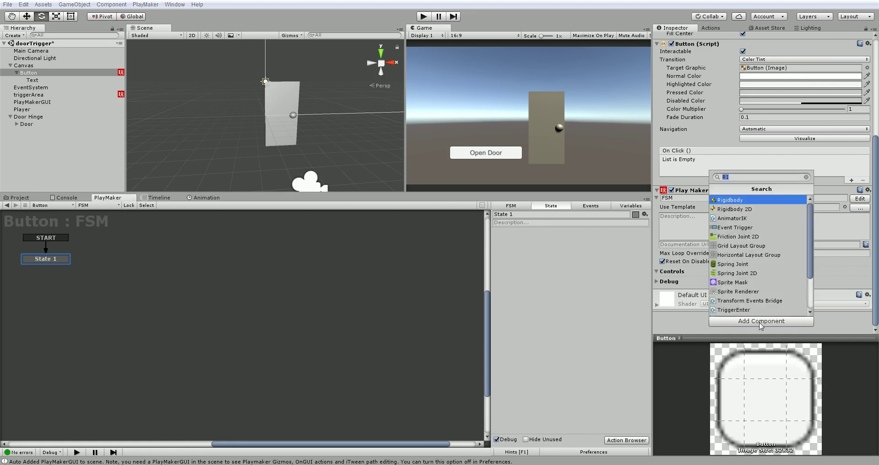
type("ugui proxy")
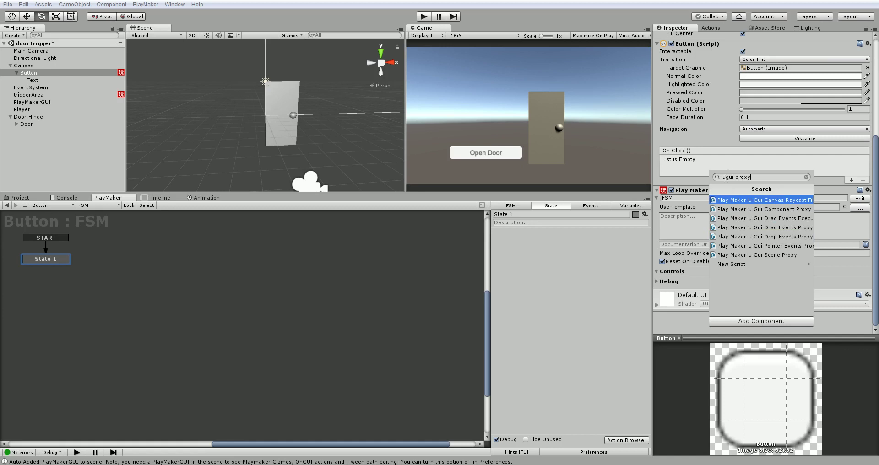
left_click(741, 210)
scroll(763, 265, "down", 3)
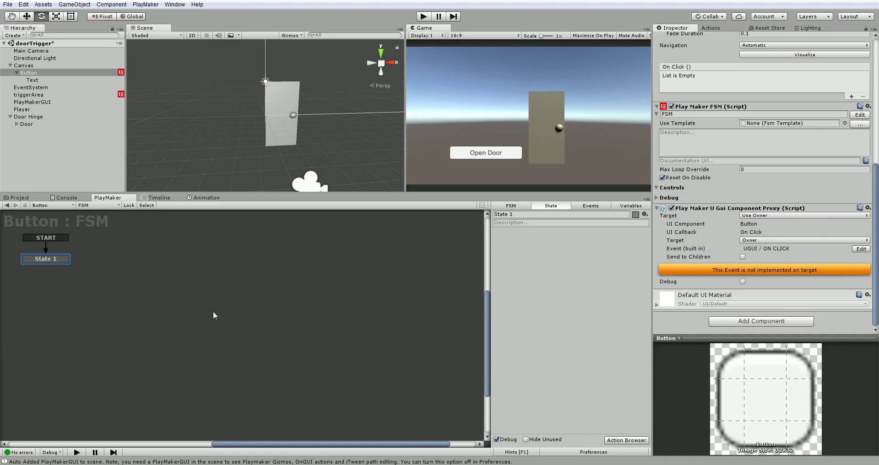
- Add a second state to the Button FSM and check which events are available for its global transition
right_click(189, 263)
left_click(209, 270)
right_click(206, 265)
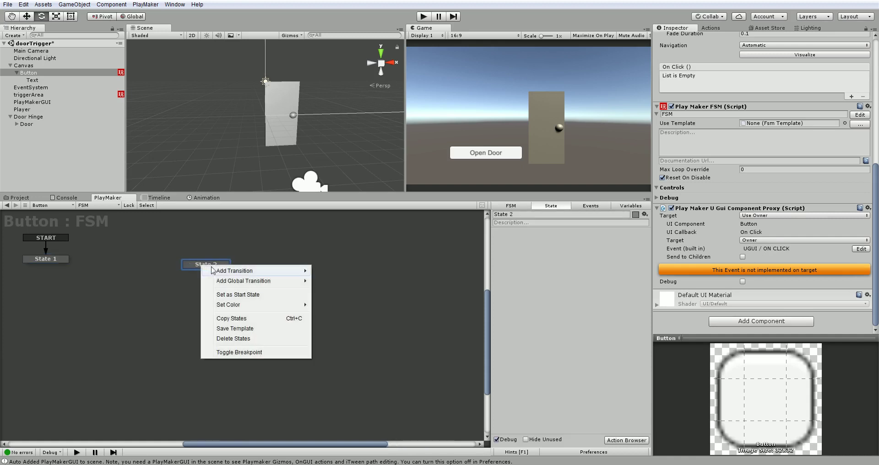
mouse_move(288, 283)
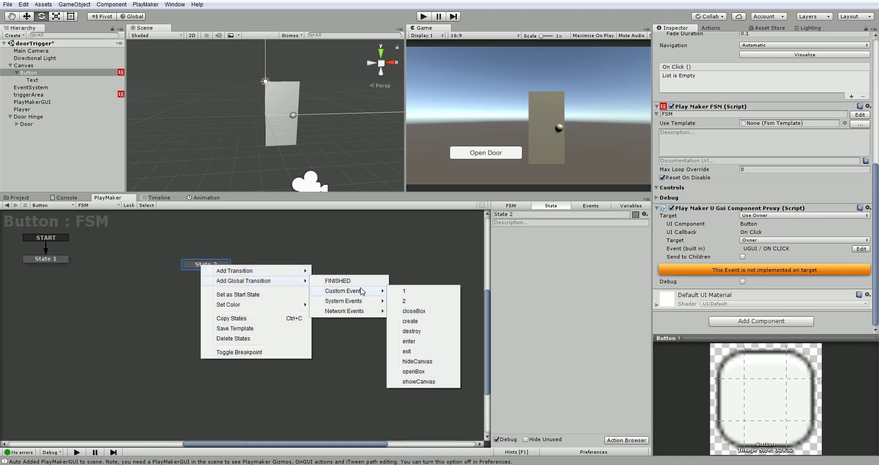
mouse_move(367, 303)
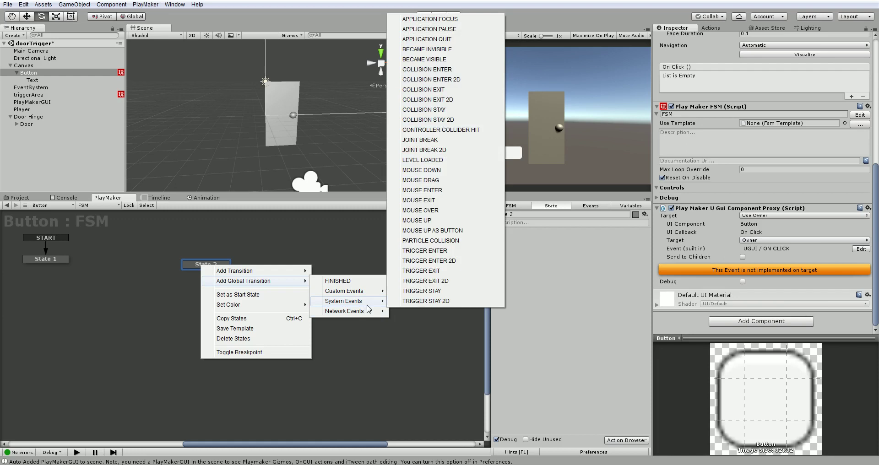
left_click(407, 356)
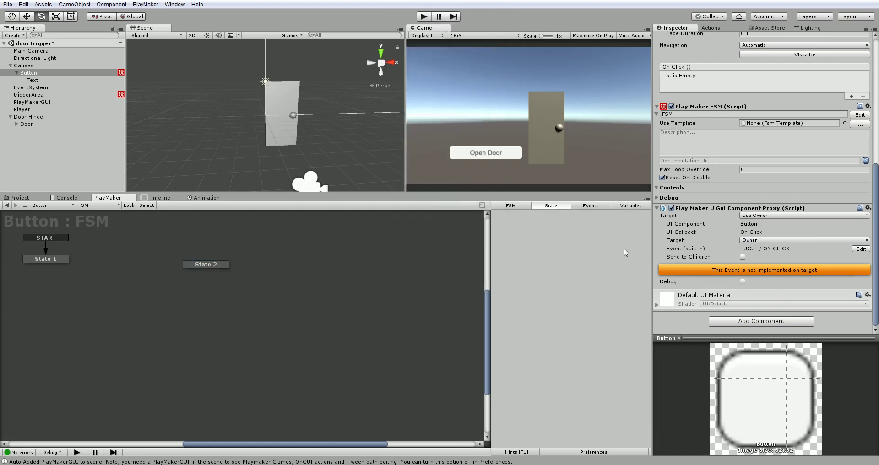
- Add an event named click to the Button FSM and mark it as global
left_click(592, 207)
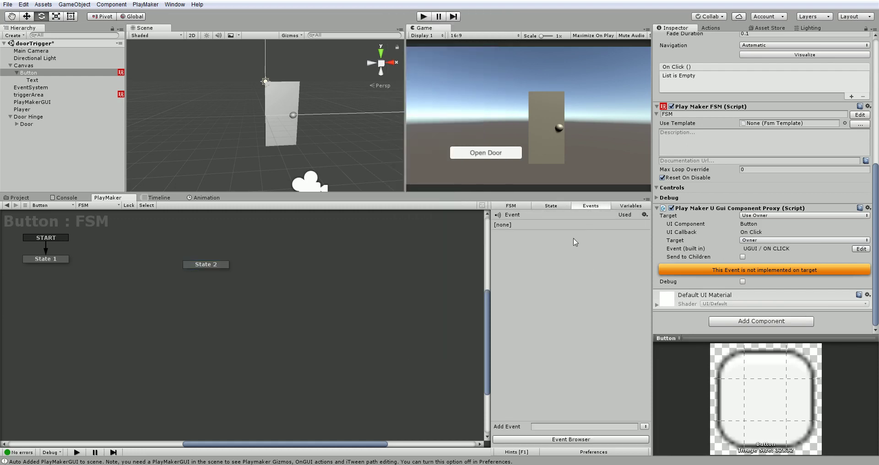
left_click(577, 427)
type("click")
key("Return")
left_click(497, 225)
- Set the Button's U Gui Component Proxy to send the custom event click, leaving Debug off
left_click(860, 249)
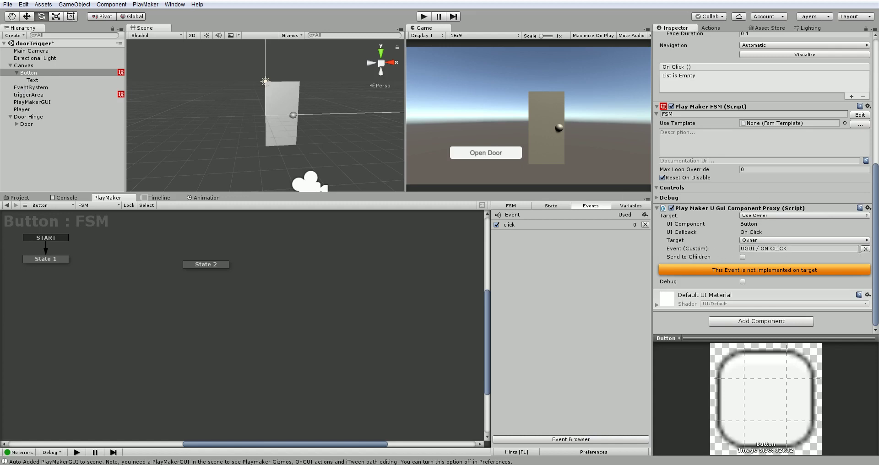
left_click(816, 249)
type("click")
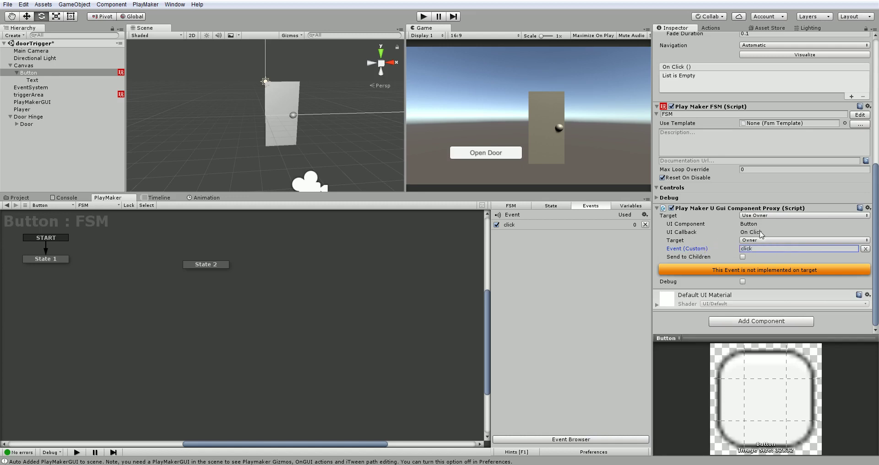
left_click(743, 282)
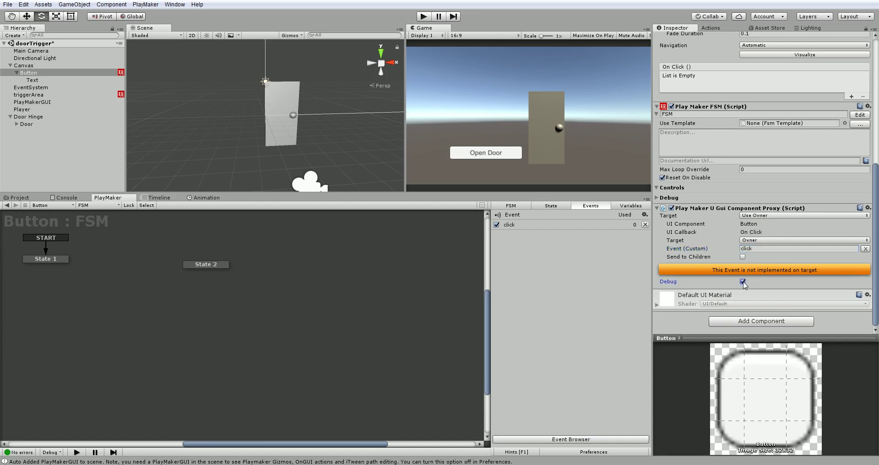
left_click(760, 249)
left_click(446, 277)
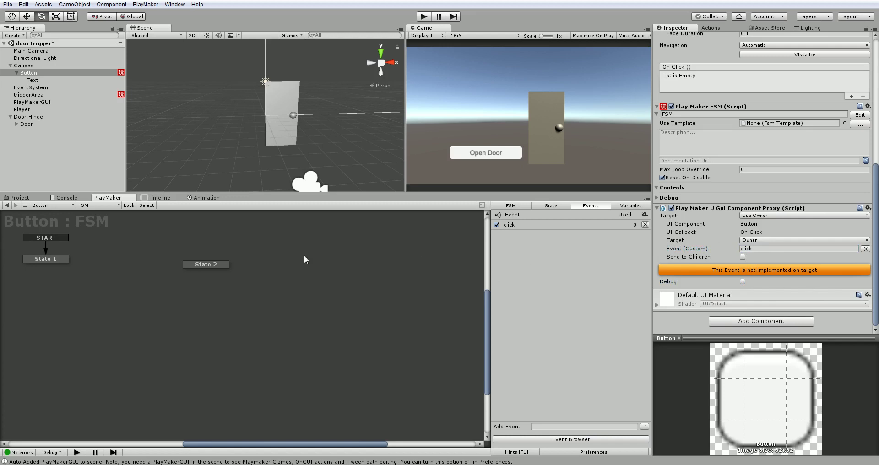
- Move State 2 beside State 1 and give it a global transition on the click event
left_click(199, 268)
left_click_drag(199, 268, 126, 261)
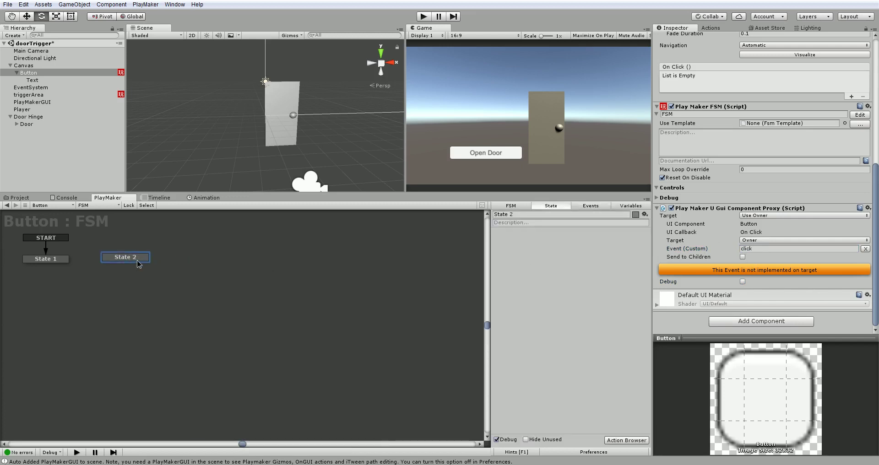
right_click(138, 261)
mouse_move(191, 276)
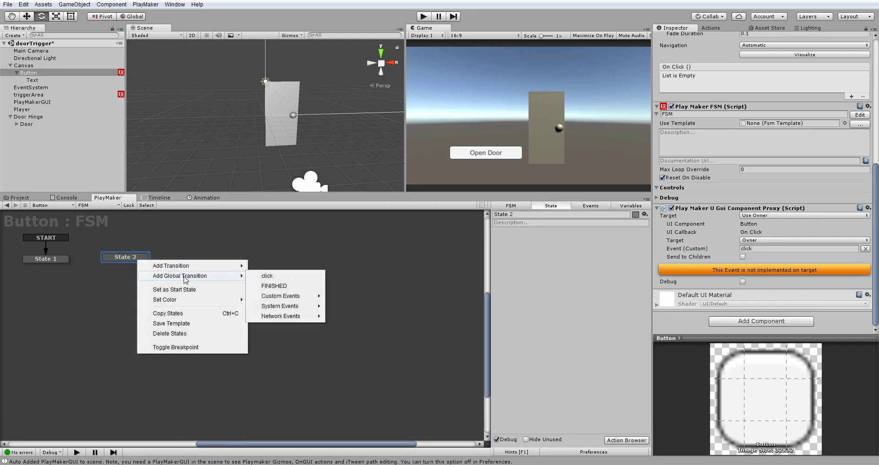
left_click(273, 276)
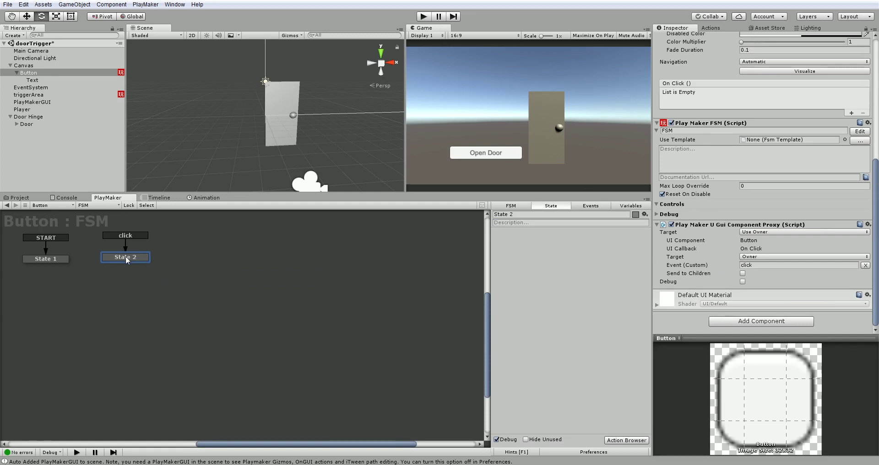
- Open the Door Hinge animator controller from its Animator component and enlarge the state graph view
left_click(711, 28)
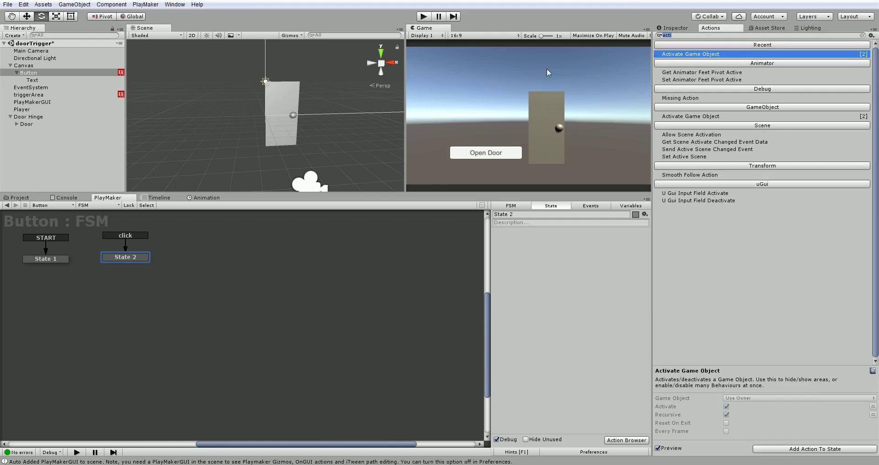
left_click(32, 117)
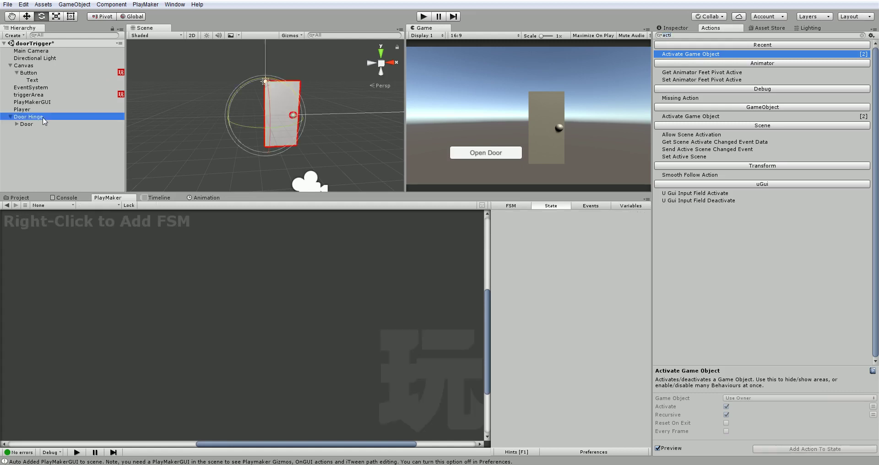
left_click(674, 28)
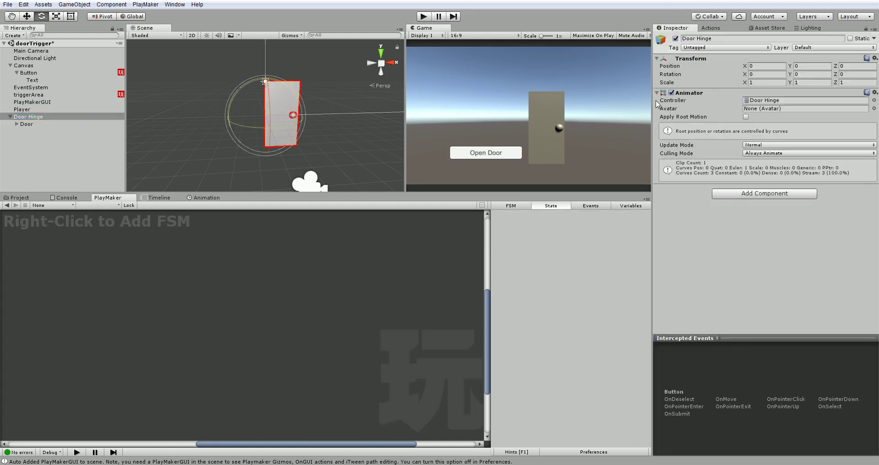
left_click_drag(653, 103, 600, 103)
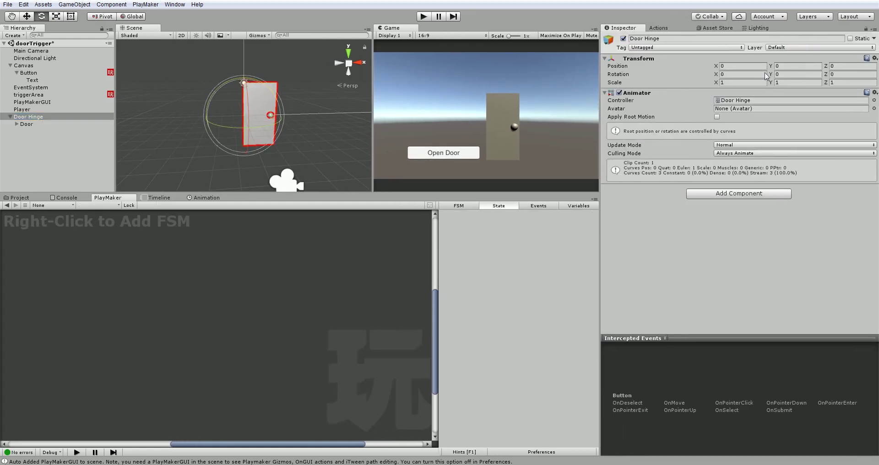
double_click(723, 101)
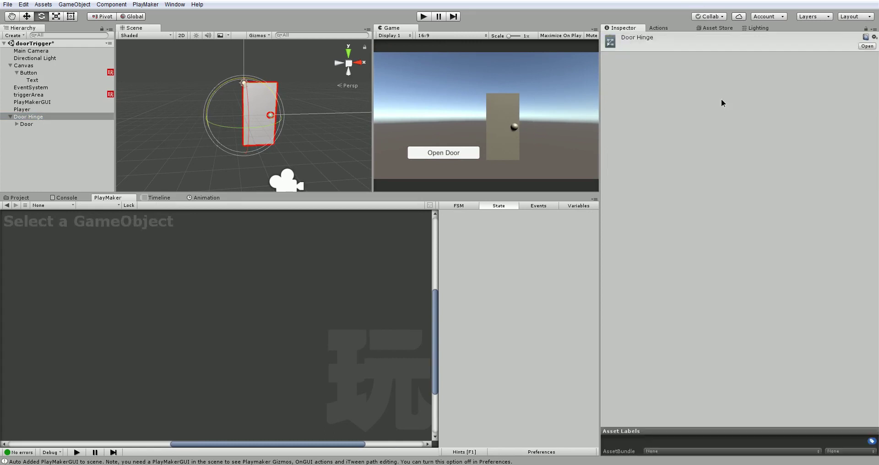
left_click_drag(373, 113, 419, 118)
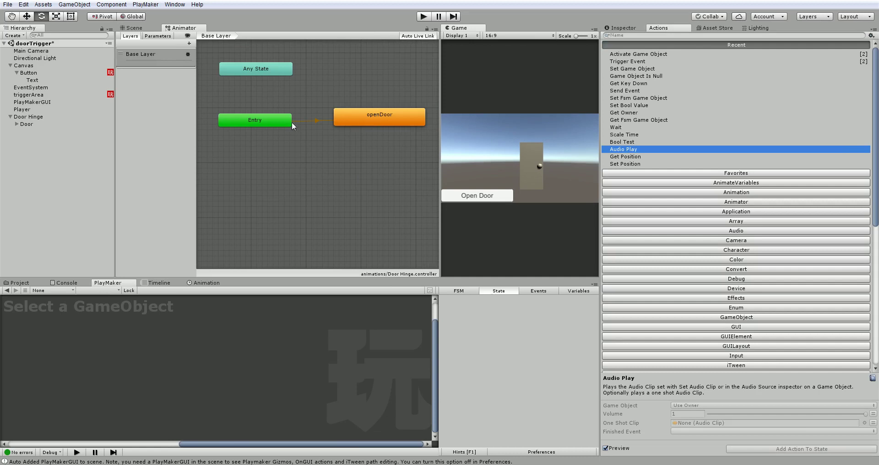
- Disable Loop Time on the openDoor animation clip, testing the door's motion in Play mode before and after the change
left_click(423, 17)
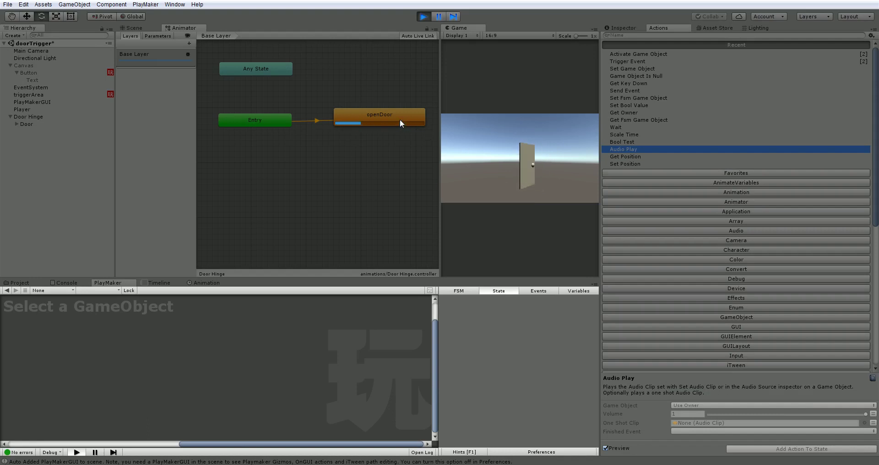
left_click(423, 17)
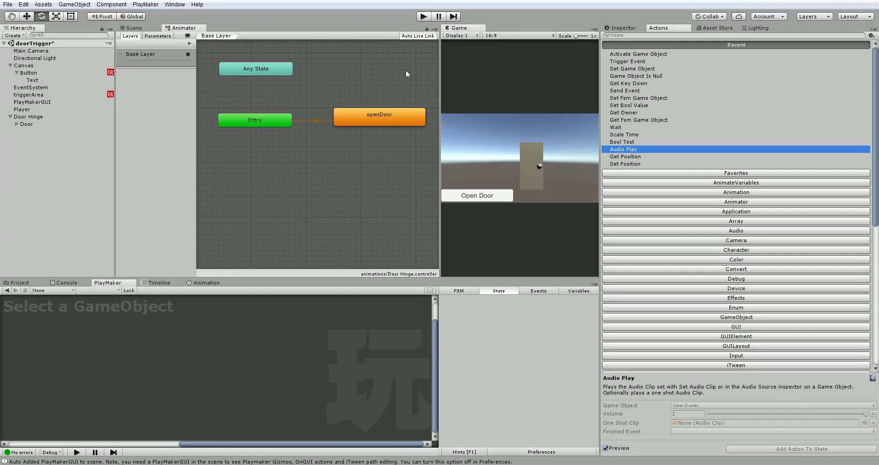
left_click(391, 114)
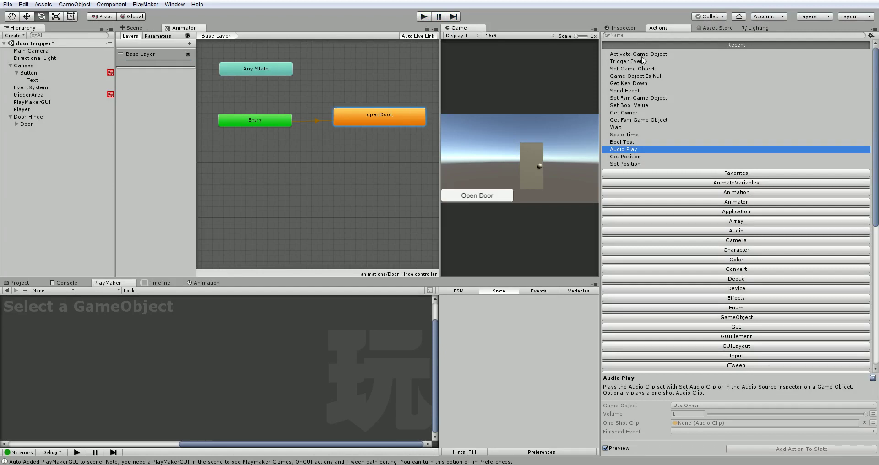
left_click(624, 28)
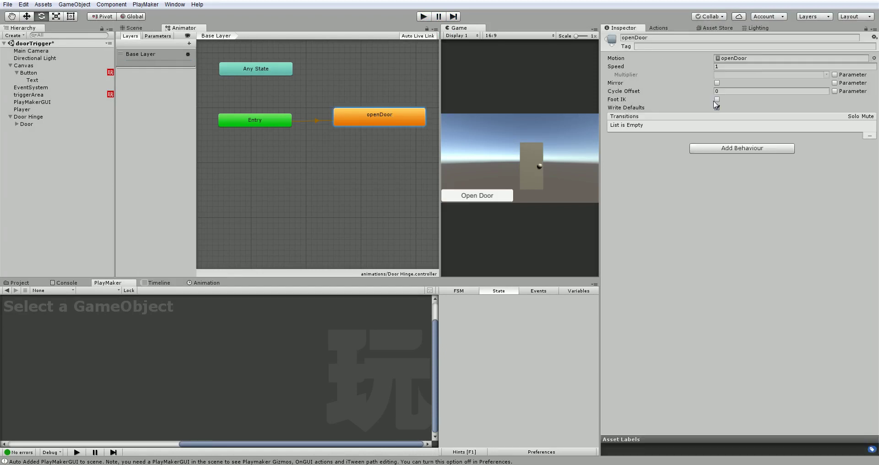
double_click(413, 119)
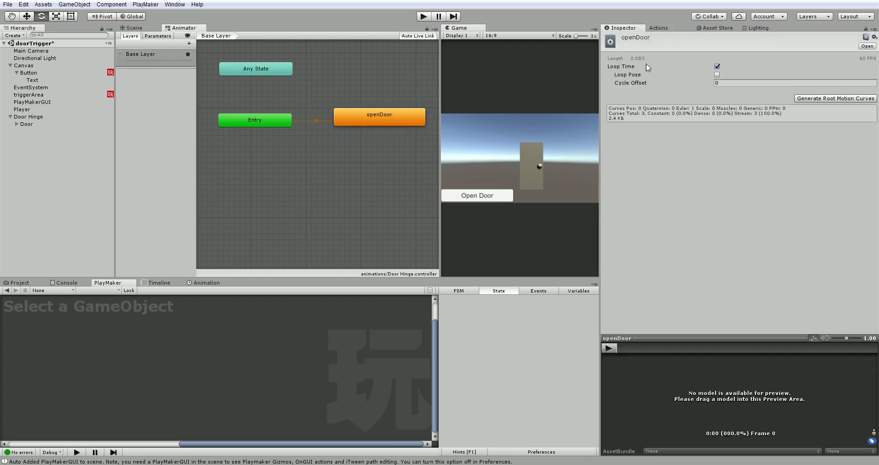
left_click(717, 67)
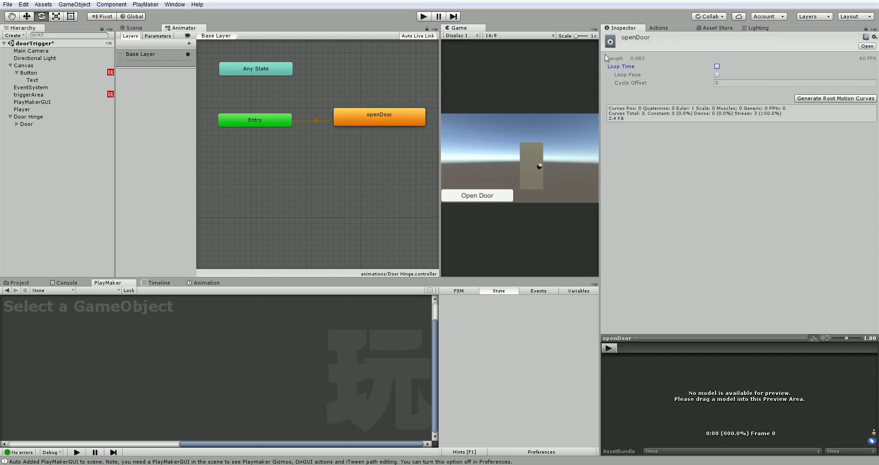
left_click(423, 17)
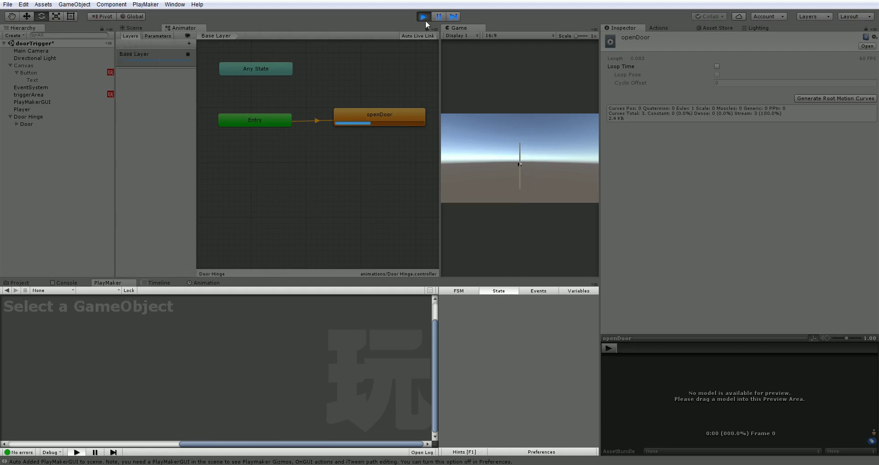
left_click(425, 19)
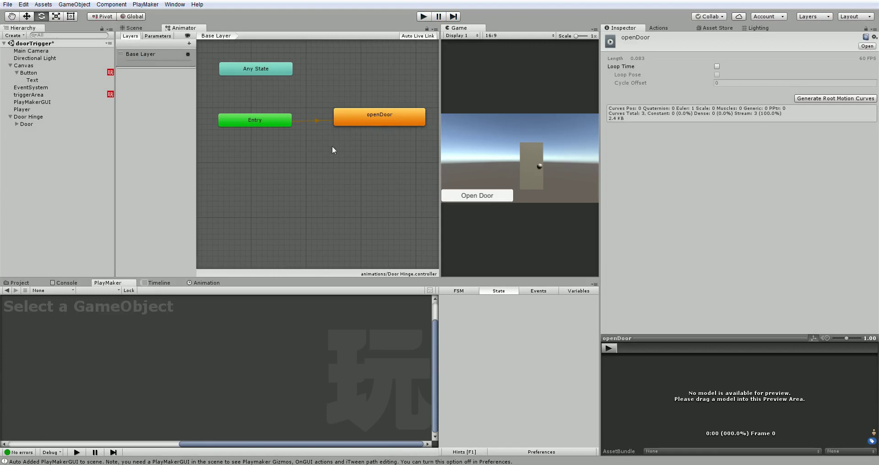
- Add an empty state below Entry as the layer's default state and check in Play mode that the door stays closed
right_click(301, 175)
mouse_move(319, 180)
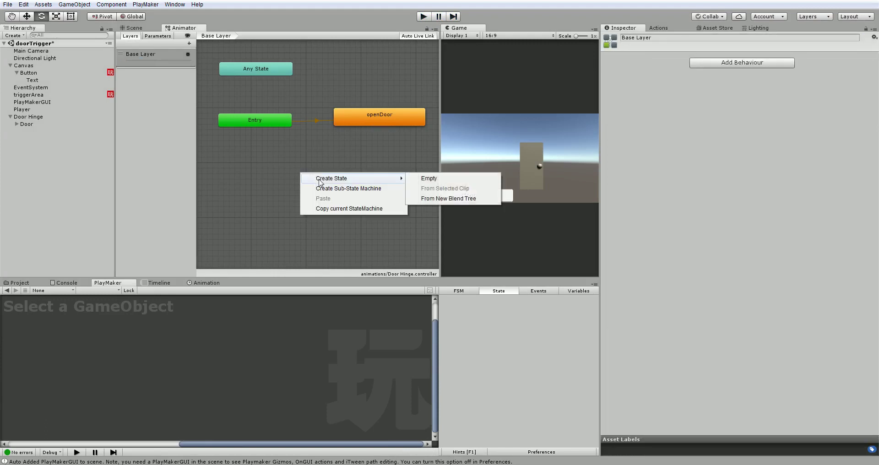
left_click(429, 179)
left_click_drag(334, 180, 272, 178)
right_click(271, 177)
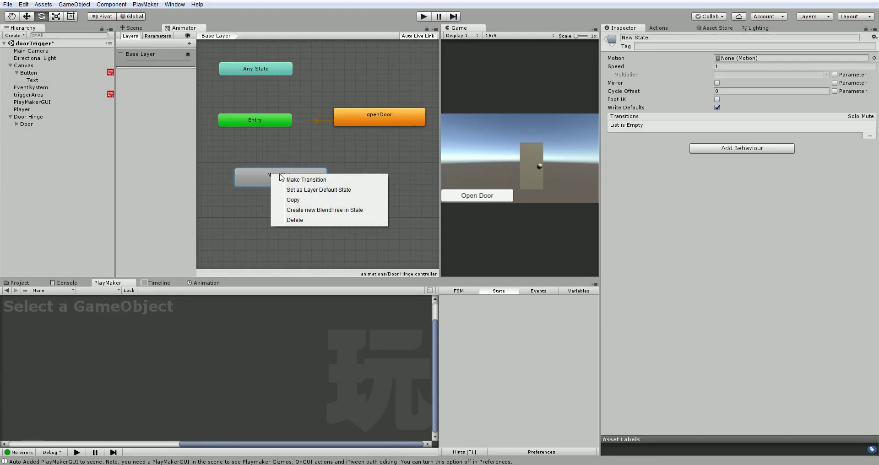
left_click(308, 191)
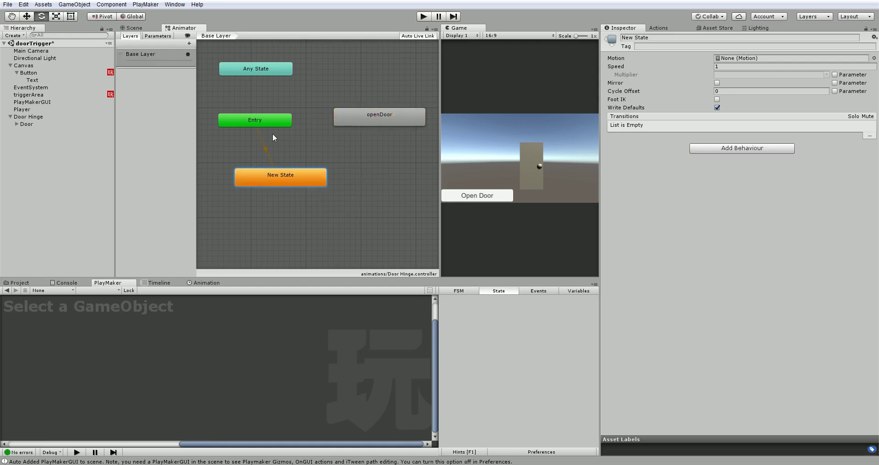
left_click(423, 16)
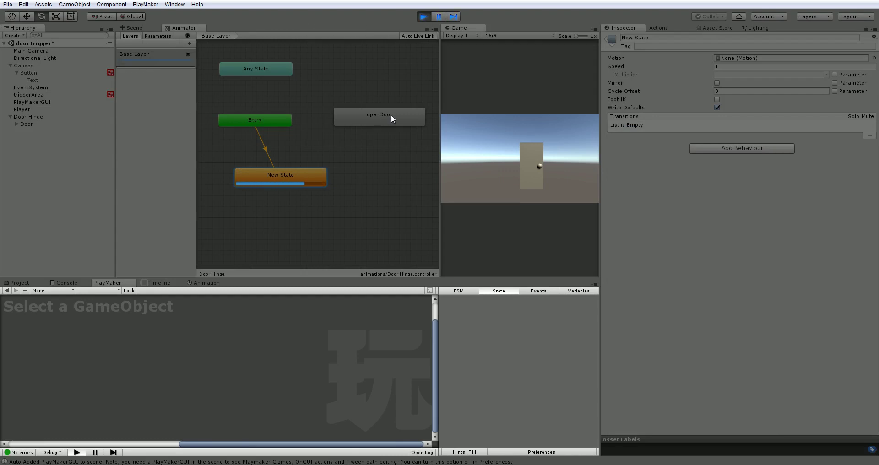
left_click(424, 16)
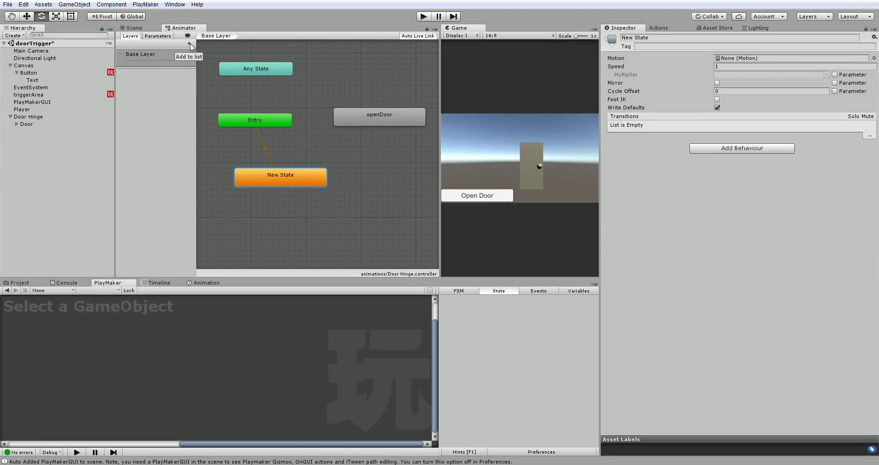
- Widen the animator graph view and copy the name of the openDoor state
left_click_drag(440, 130, 495, 131)
left_click(396, 117)
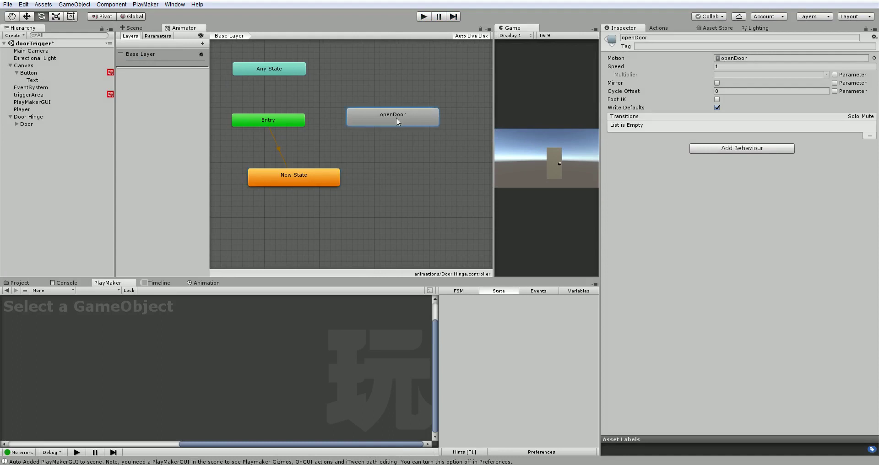
left_click(636, 38)
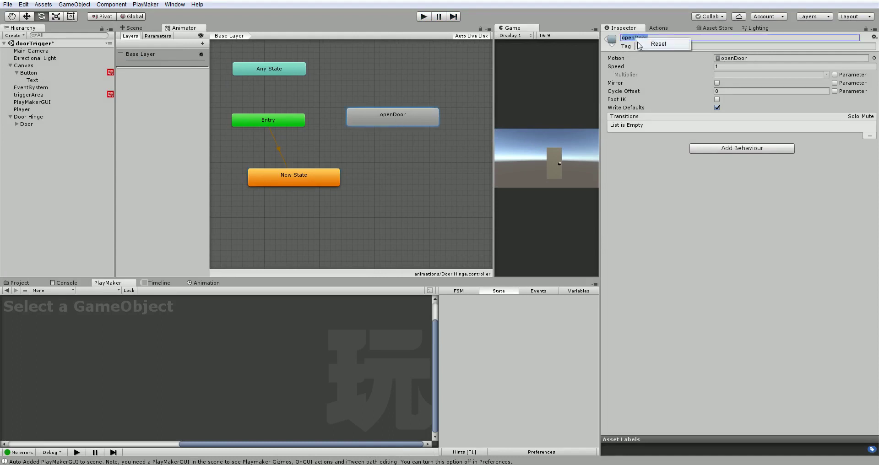
left_click(636, 37)
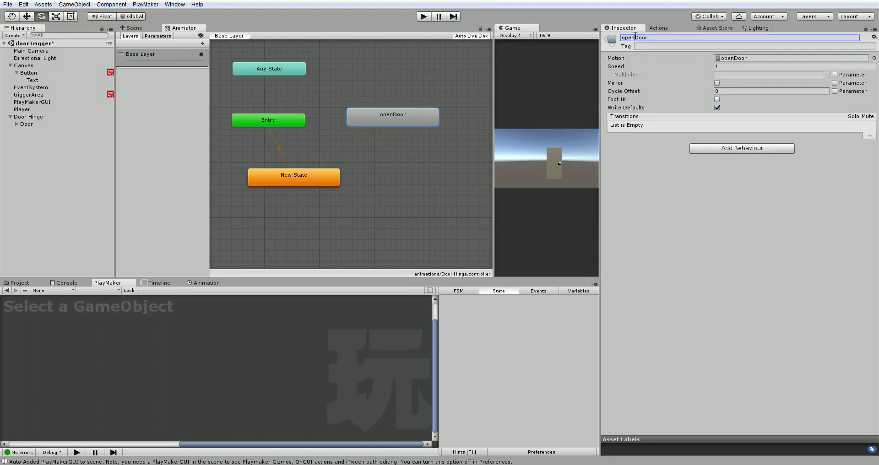
double_click(636, 36)
key("ctrl+c")
- Add an Animator Play action to State 2 of the Button's FSM
left_click(138, 30)
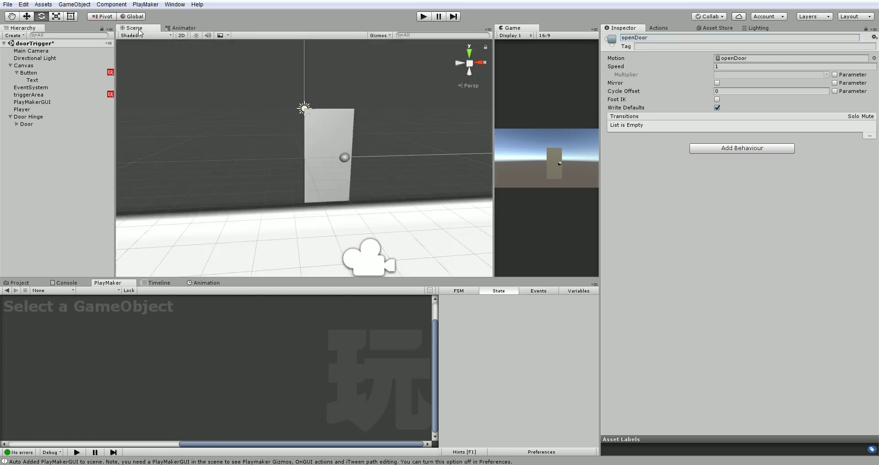
left_click(30, 73)
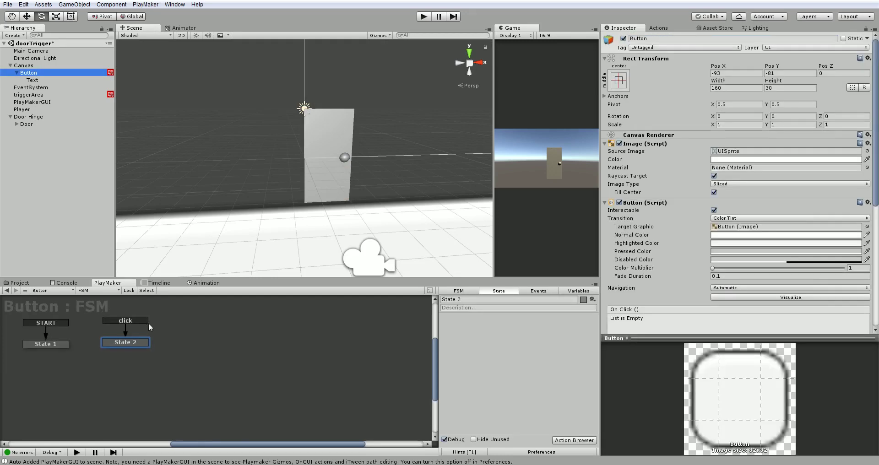
left_click(133, 344)
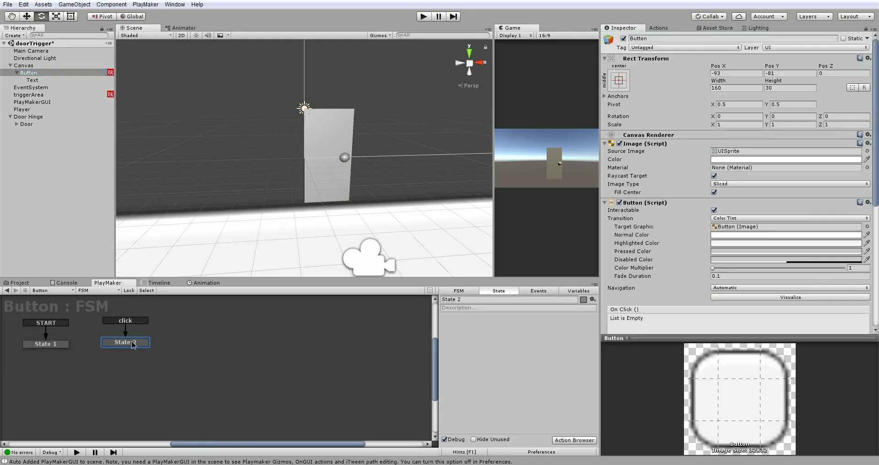
left_click(668, 29)
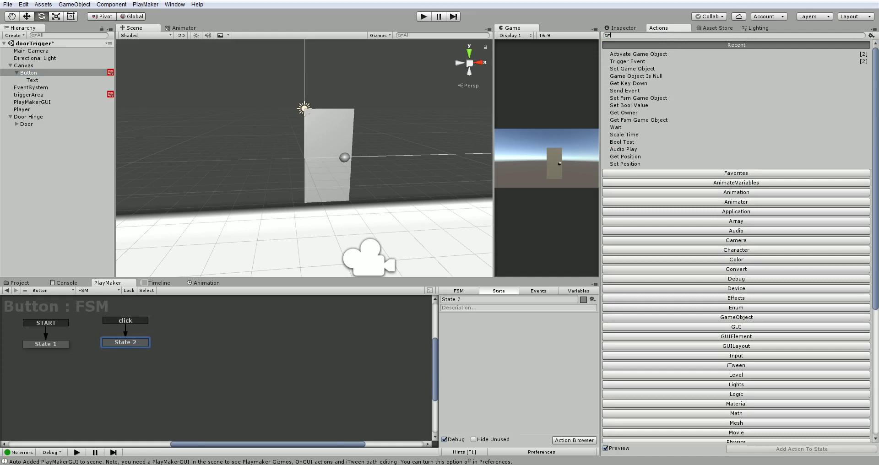
type("play ani")
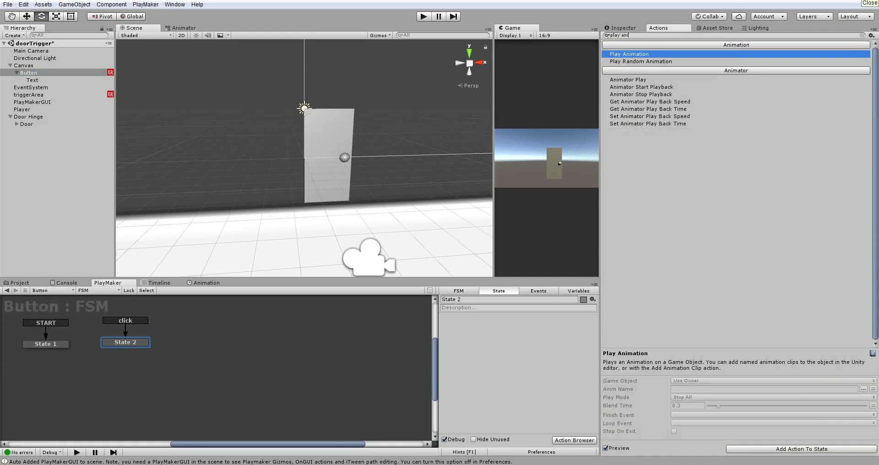
left_click(623, 81)
double_click(622, 81)
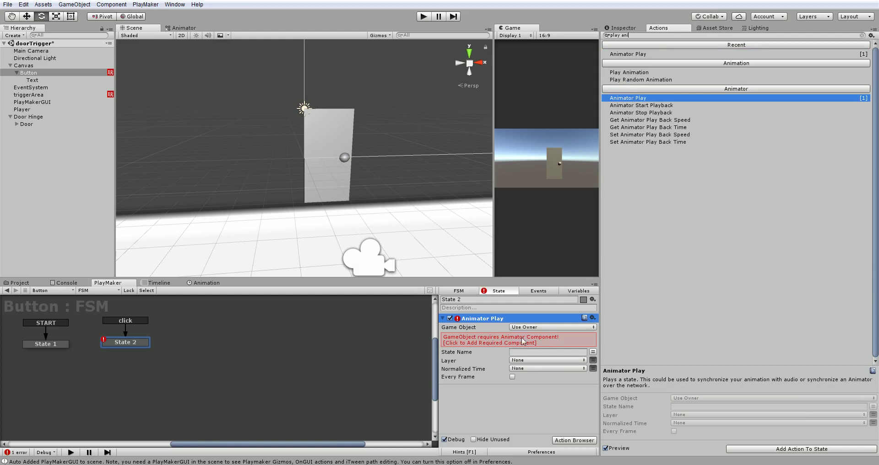
- Target the Animator Play action at the Door Hinge object with state name openDoor, and save the scene
left_click(538, 327)
left_click(540, 347)
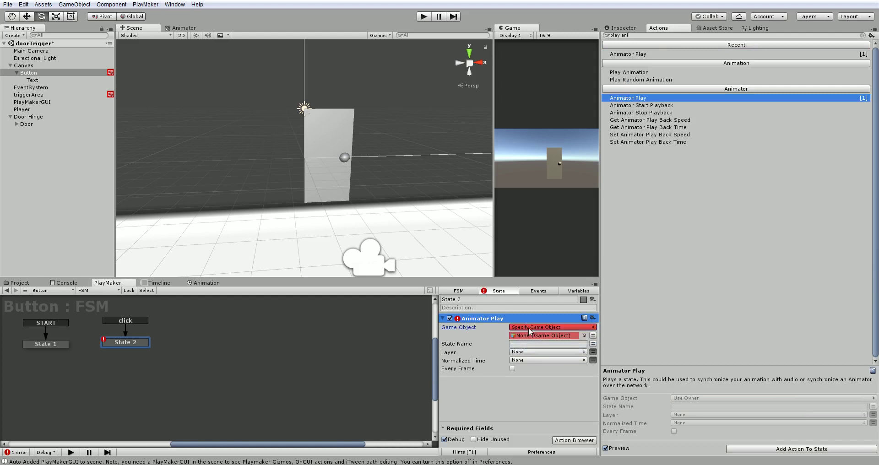
left_click(40, 117)
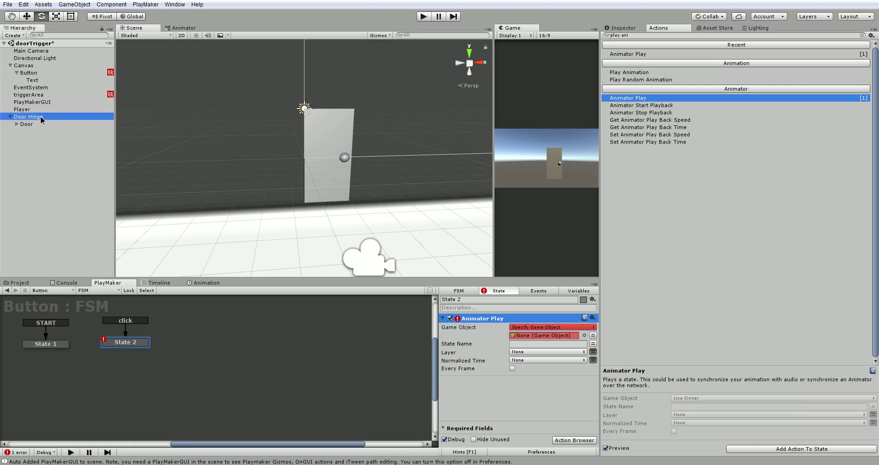
left_click_drag(40, 117, 534, 335)
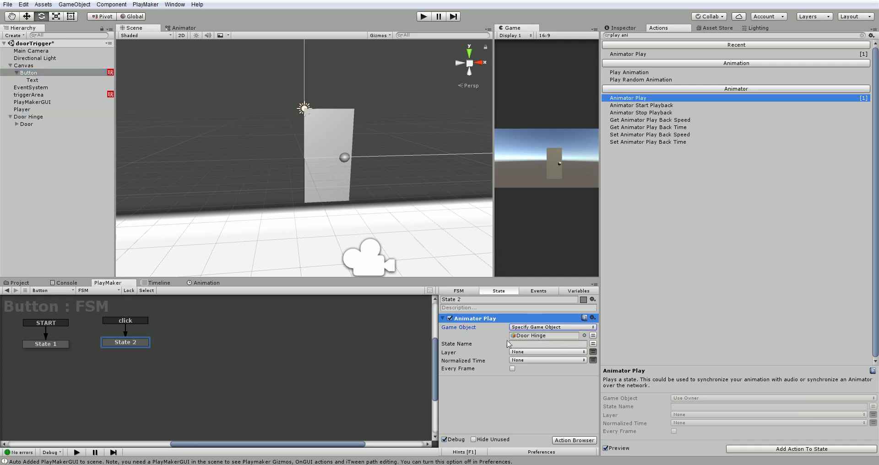
left_click(520, 344)
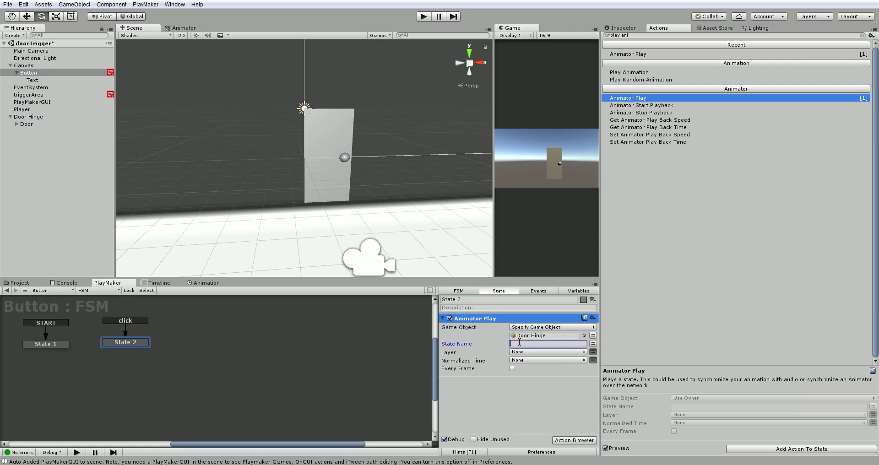
key("ctrl+v")
left_click(7, 4)
left_click(21, 37)
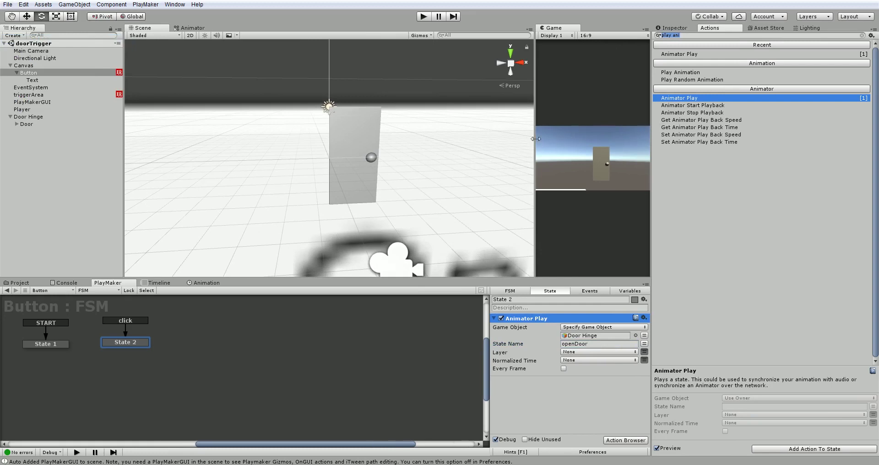
- Enlarge the game view and test in Play mode: move the Player to the door, use Open Door, and move the Player through
left_click_drag(535, 143, 405, 150)
left_click(424, 16)
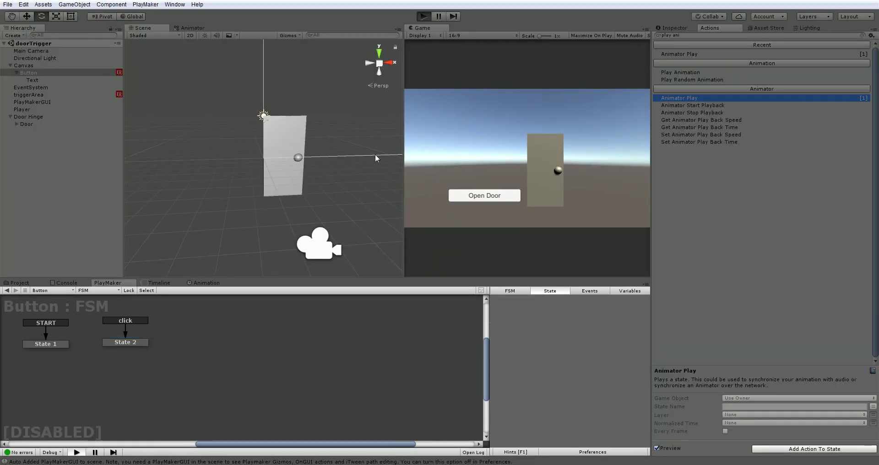
scroll(326, 186, "down", 3)
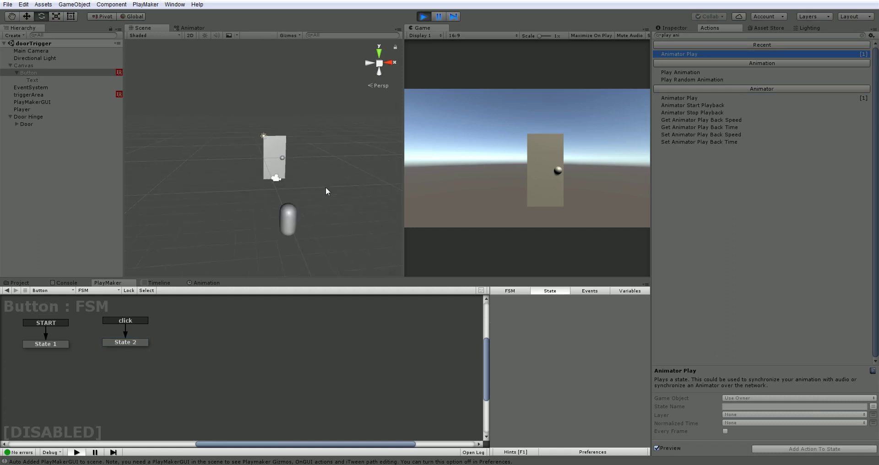
left_click_drag(325, 187, 343, 221, "alt")
left_click(344, 222)
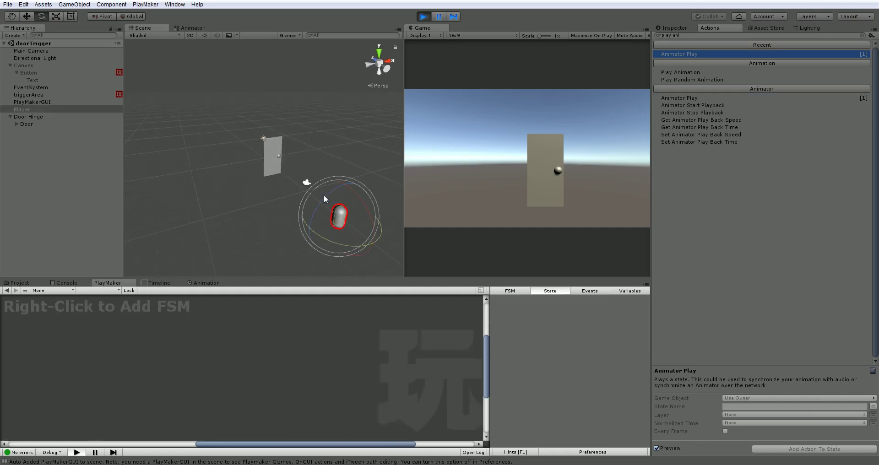
left_click(26, 17)
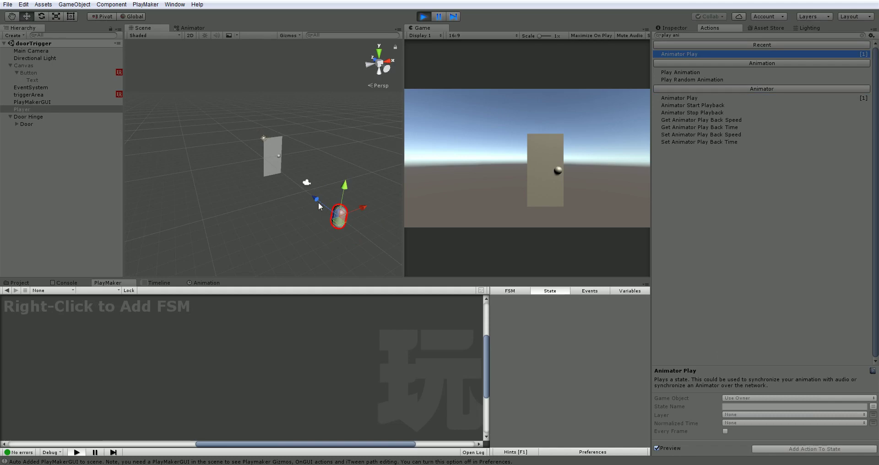
left_click_drag(319, 206, 246, 162)
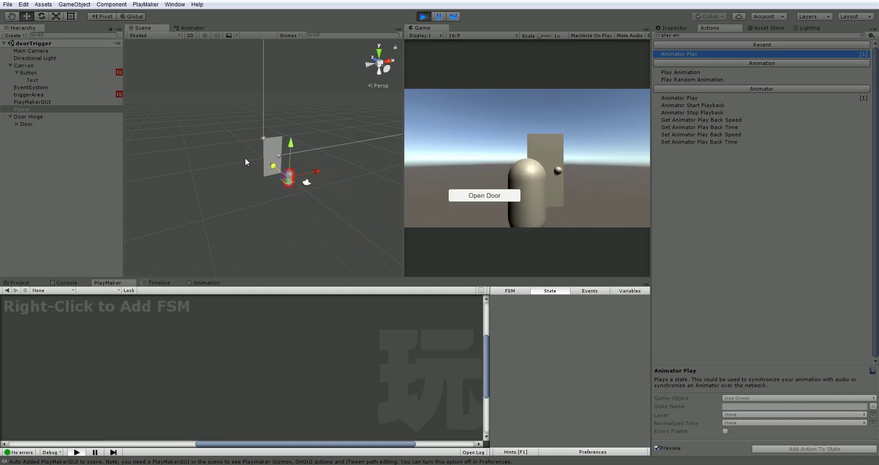
left_click(485, 196)
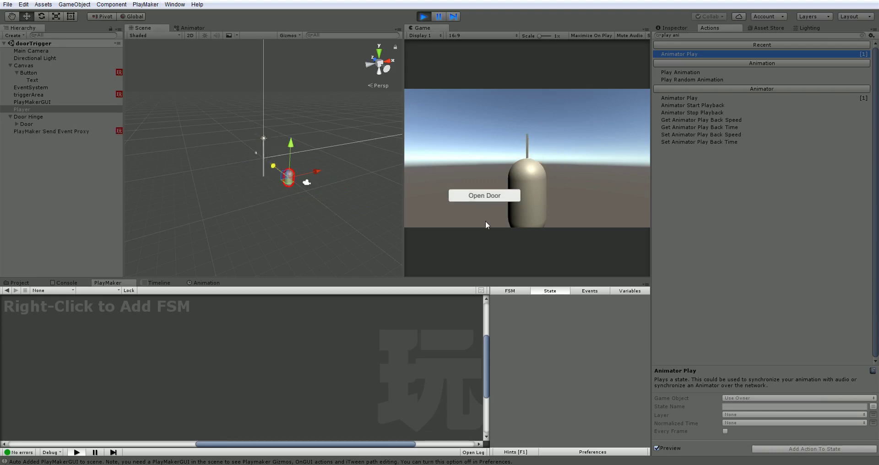
left_click_drag(316, 171, 183, 117)
left_click(428, 19)
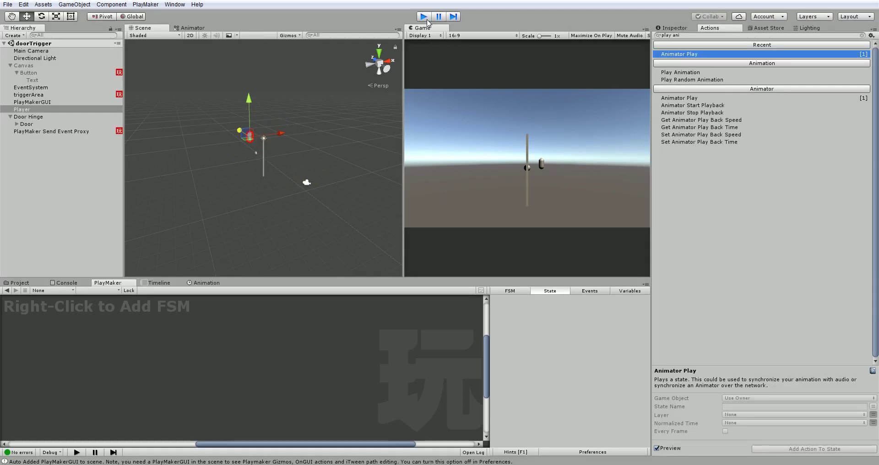
- Run the scene again, bring the Player into the trigger area, open the door, pass through it and stop Play mode
left_click(424, 17)
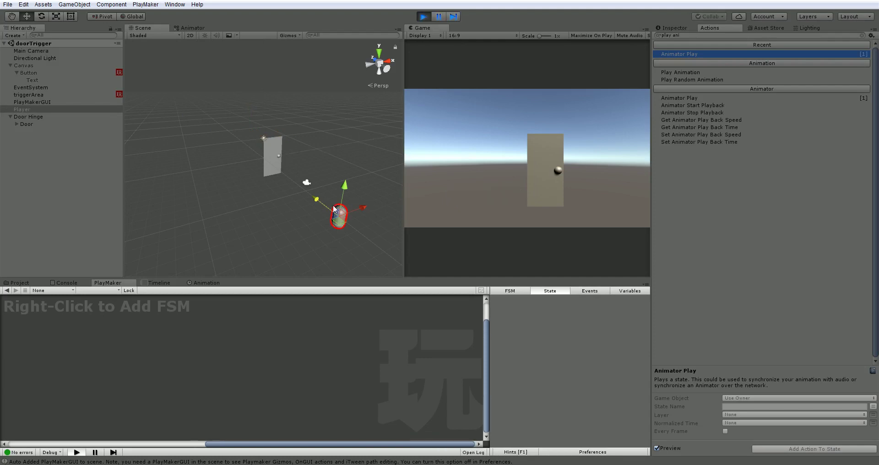
key("w")
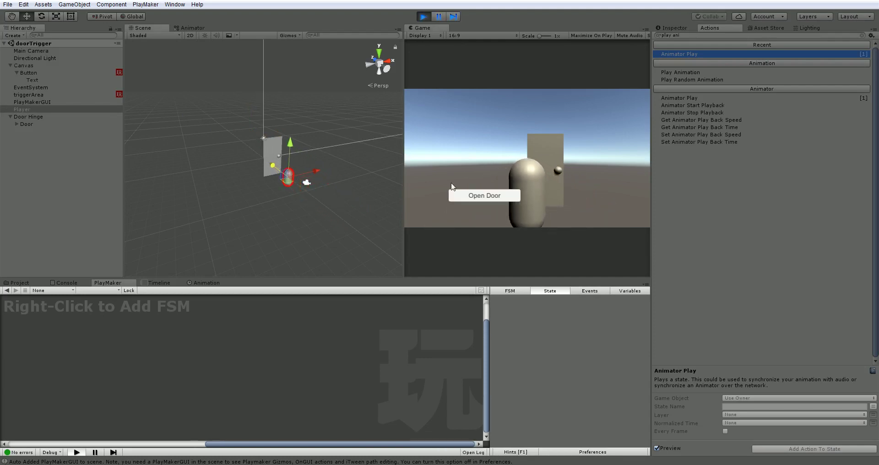
left_click(473, 193)
key("w")
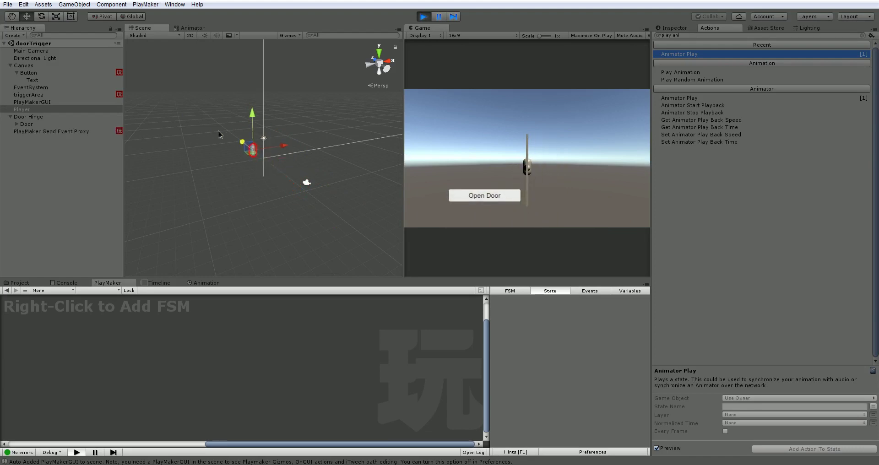
left_click(424, 18)
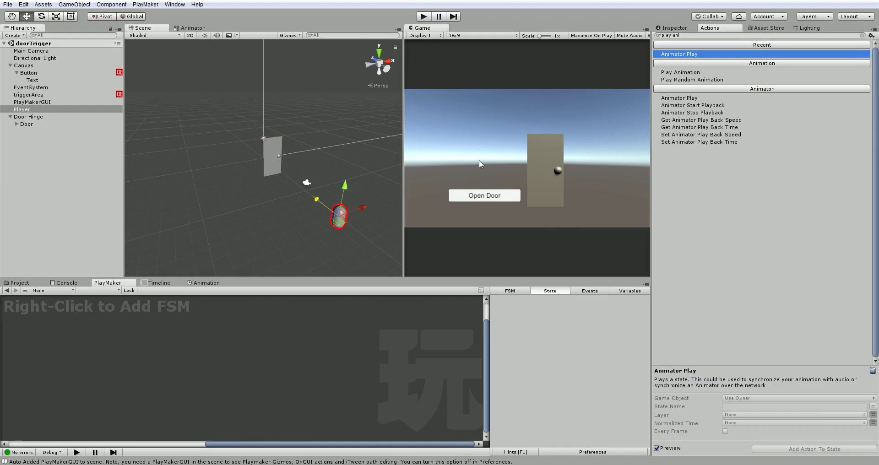